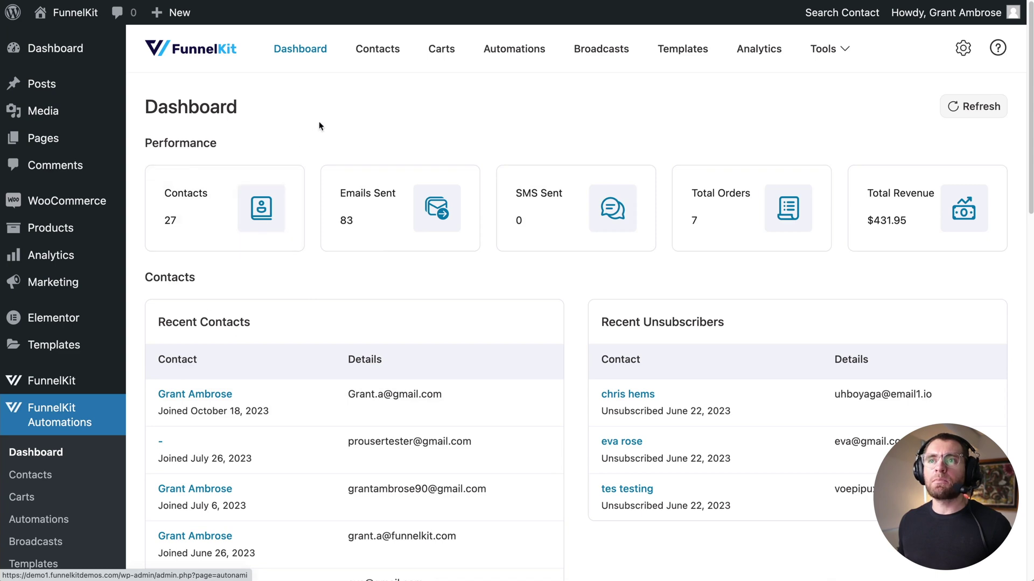
Browse the All Contacts, Lists, Tags and Custom Fields pages
click(377, 52)
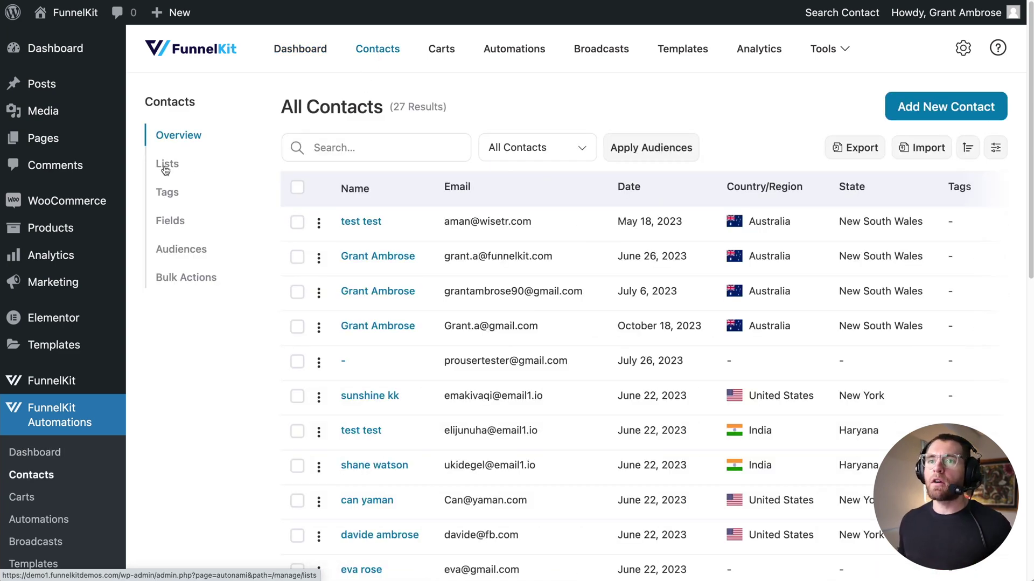
click(166, 170)
click(167, 197)
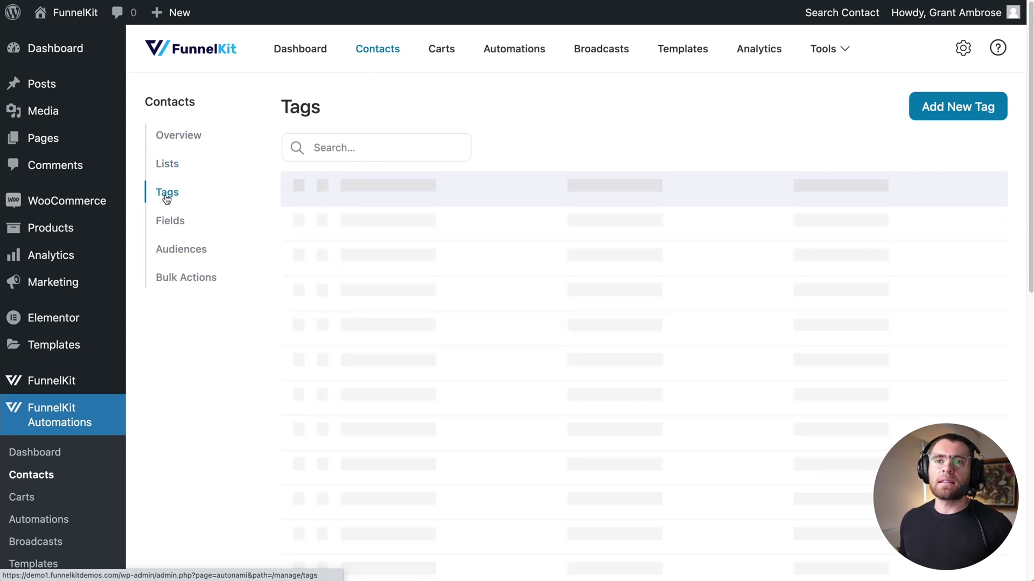
click(171, 221)
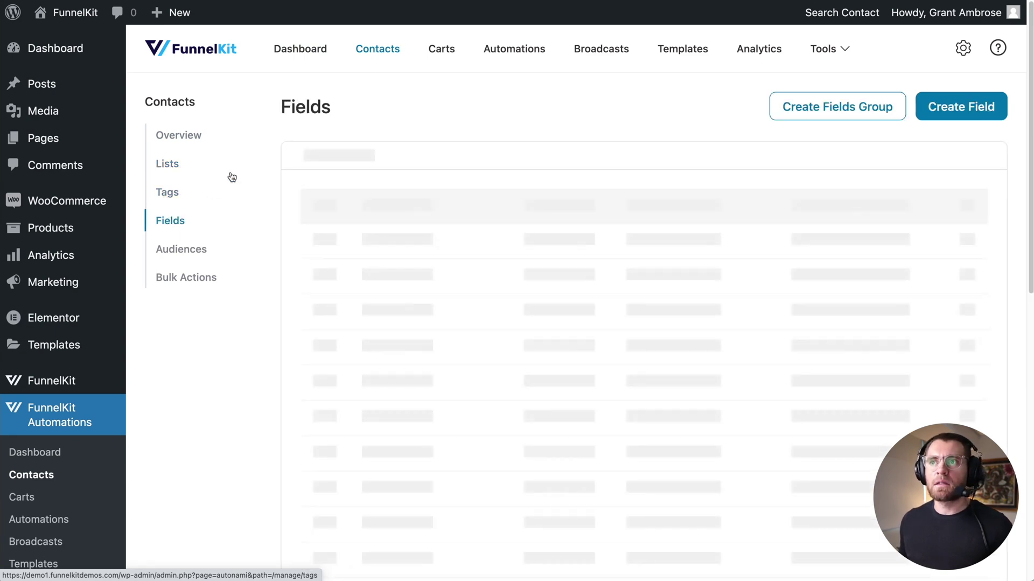
Inspect the Order Receipt Email workflow's email step without changes, then return to the dashboard
click(523, 45)
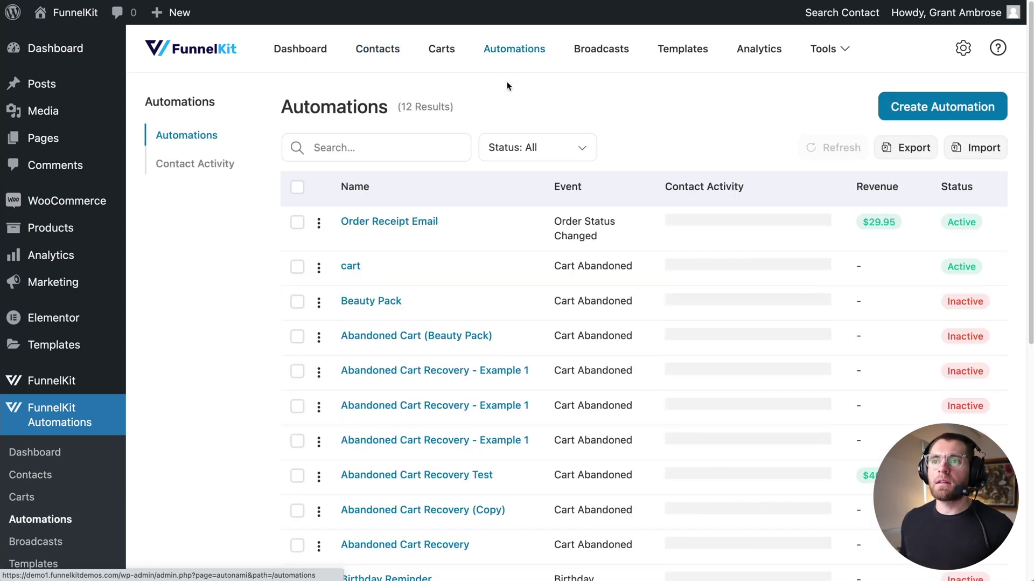
click(403, 222)
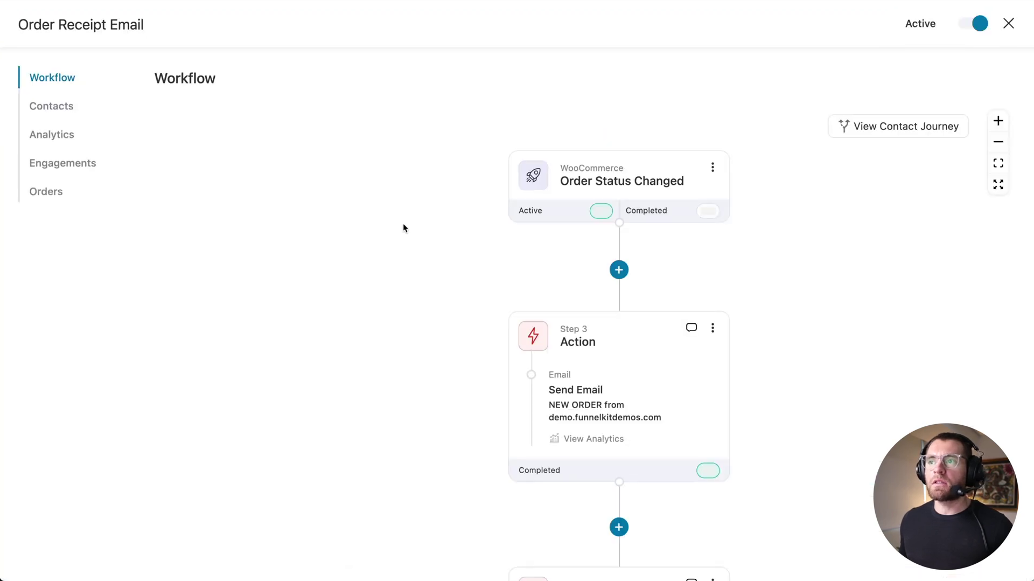
click(623, 351)
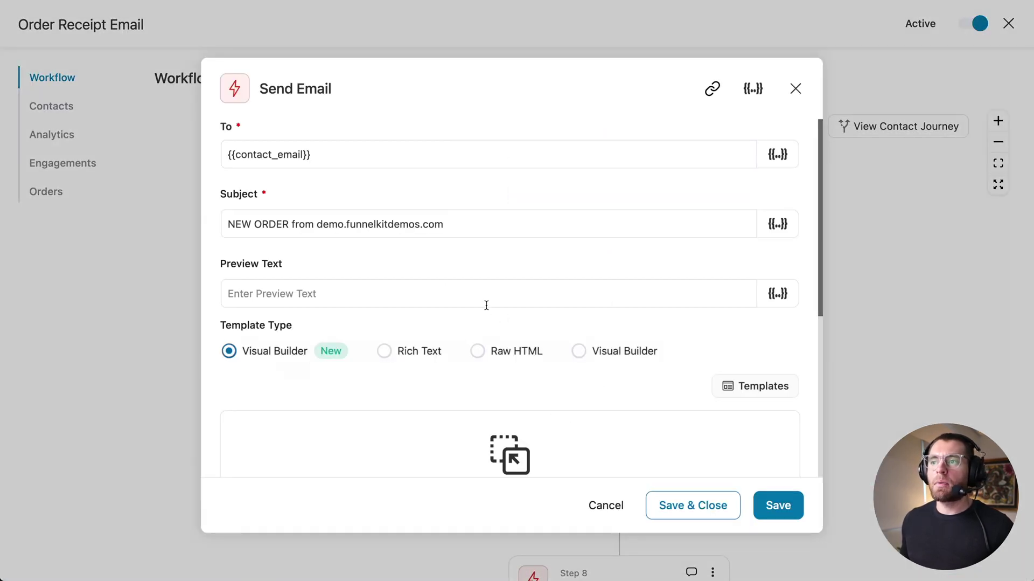
click(795, 88)
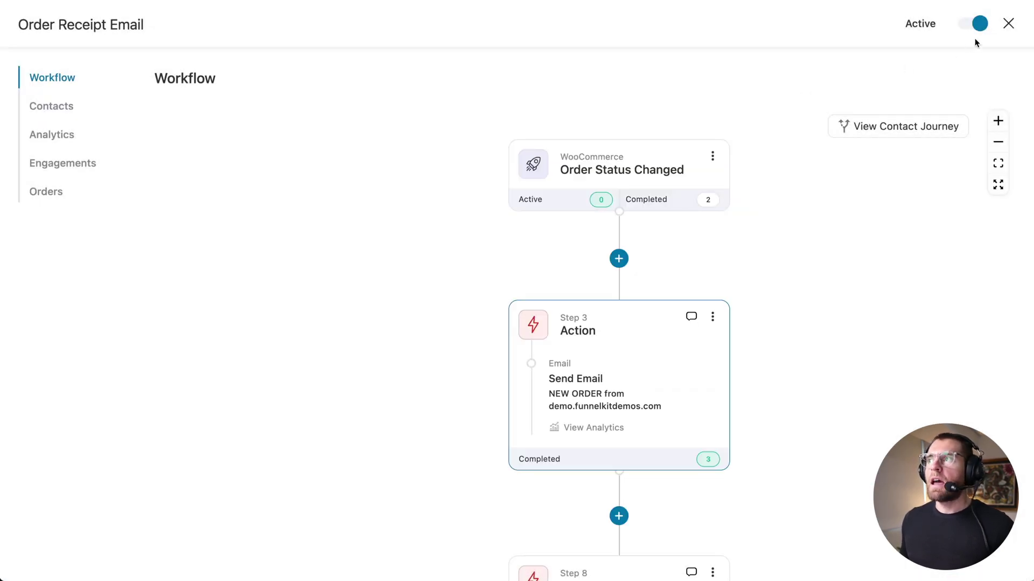
click(1005, 25)
click(316, 57)
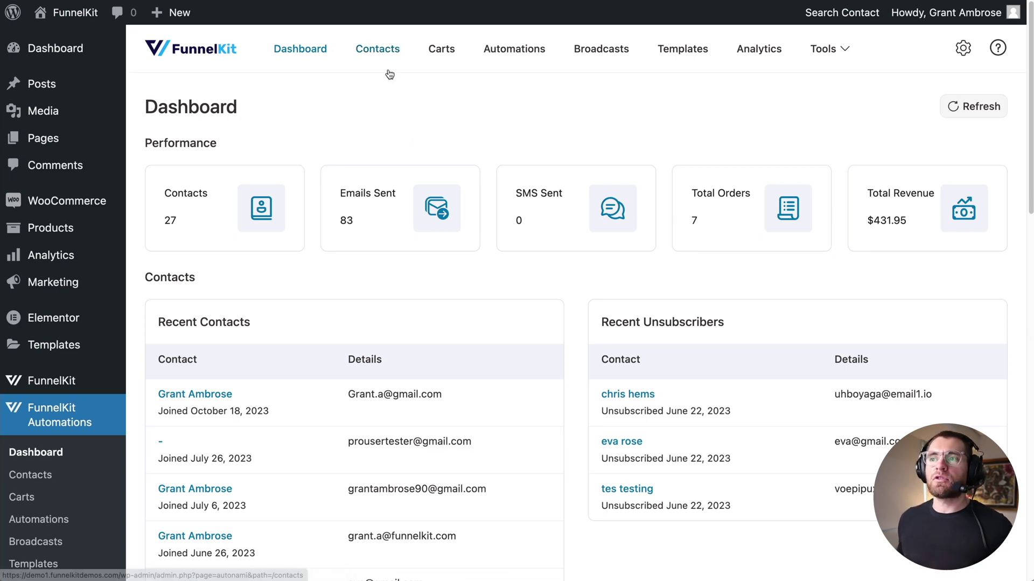
Open a contact's details page, then go to the Automations list
click(384, 50)
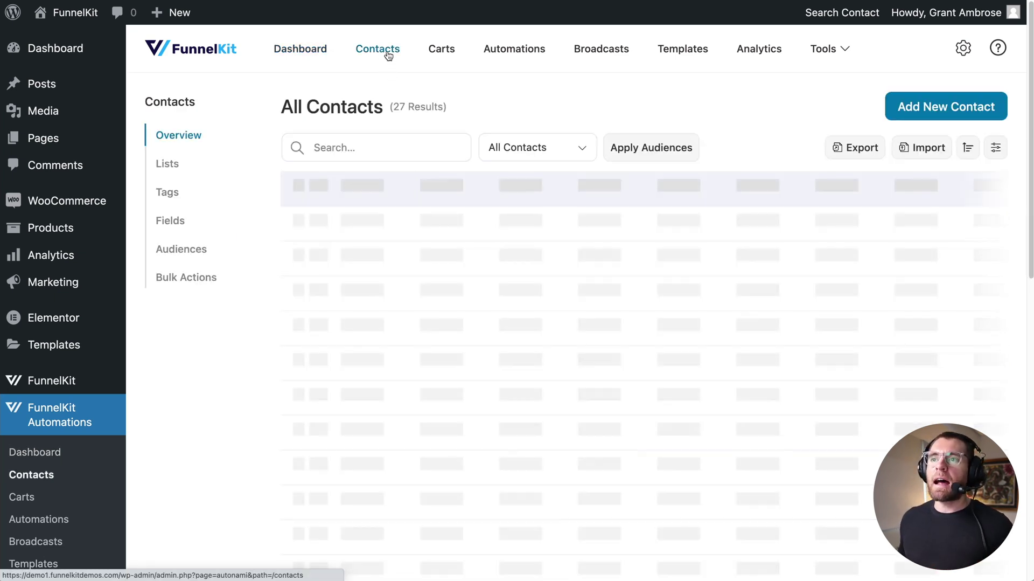
click(373, 257)
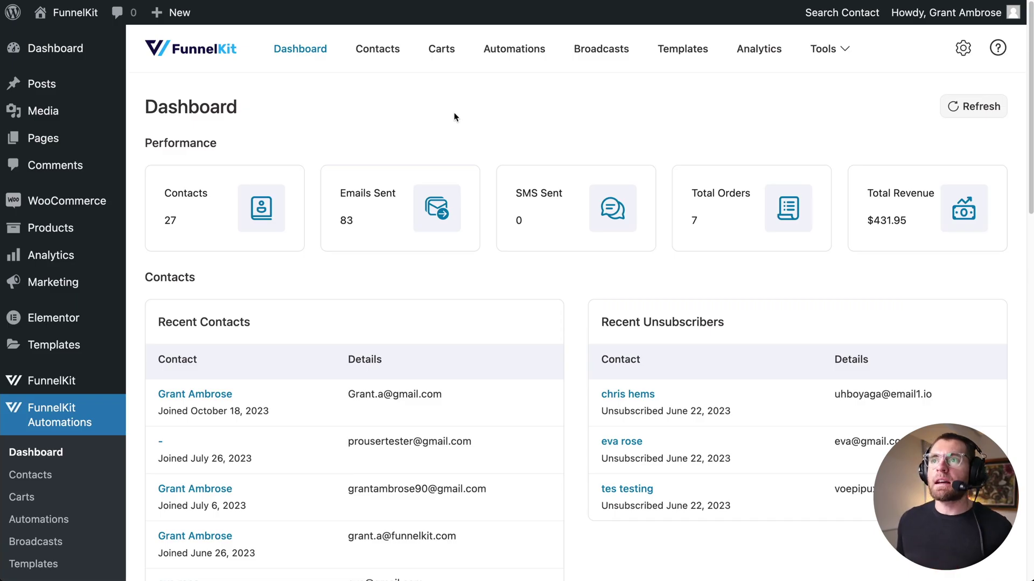
click(509, 54)
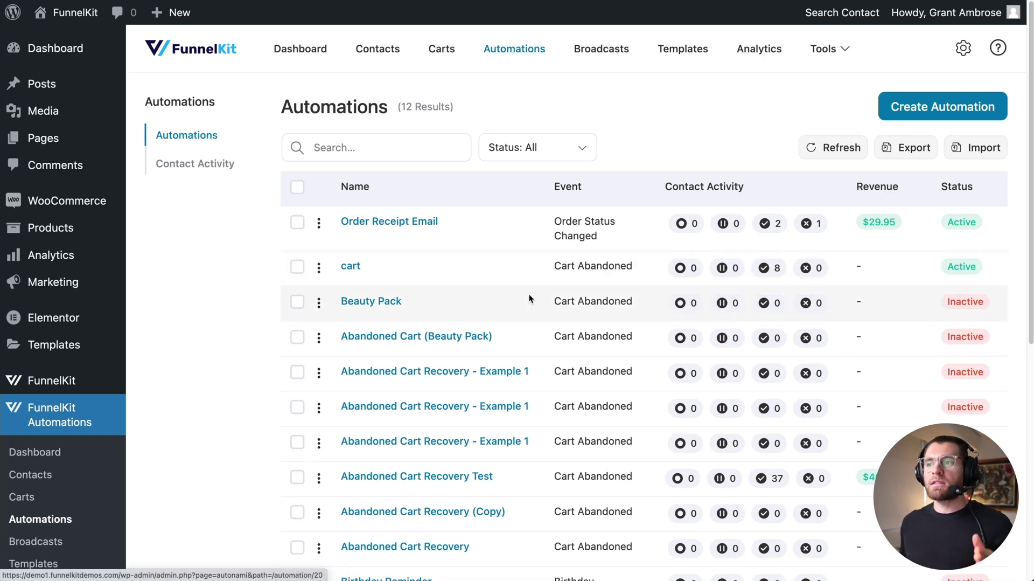
Scroll the automations list and view Contact Activity across all automations
scroll(530, 299, down, 4)
scroll(529, 298, up, 4)
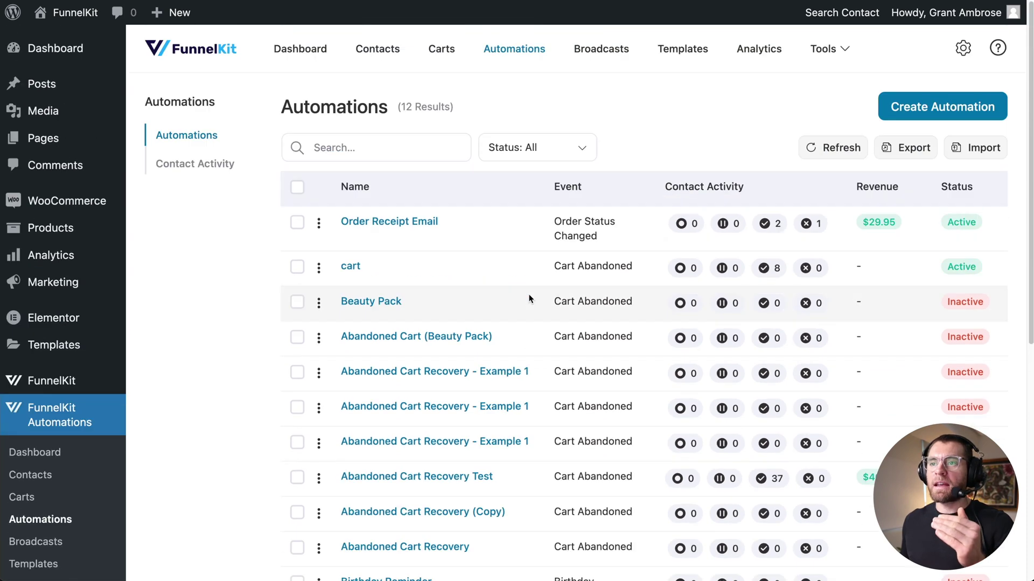
click(218, 169)
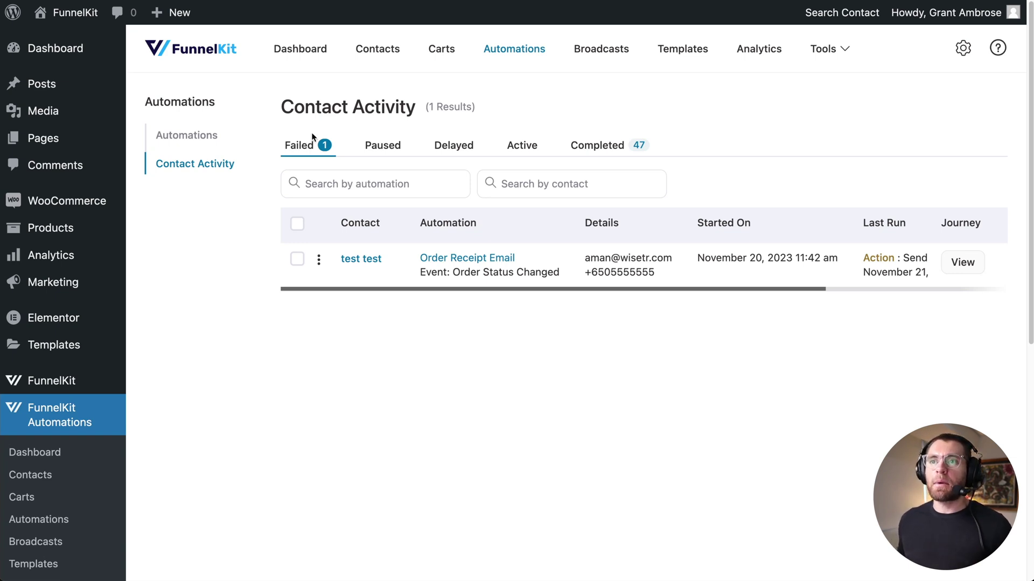
click(381, 144)
click(464, 146)
click(528, 150)
click(595, 149)
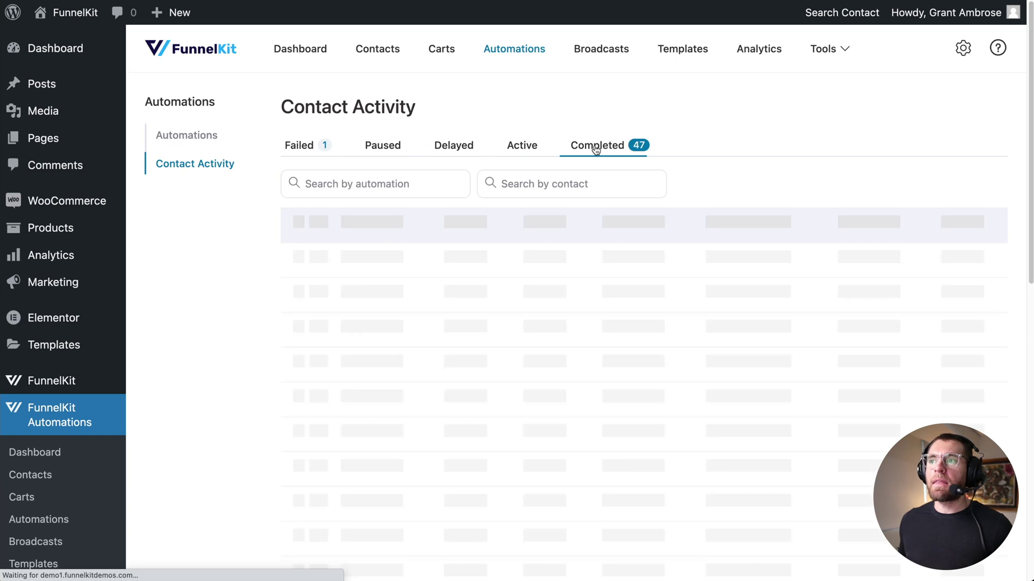
click(310, 147)
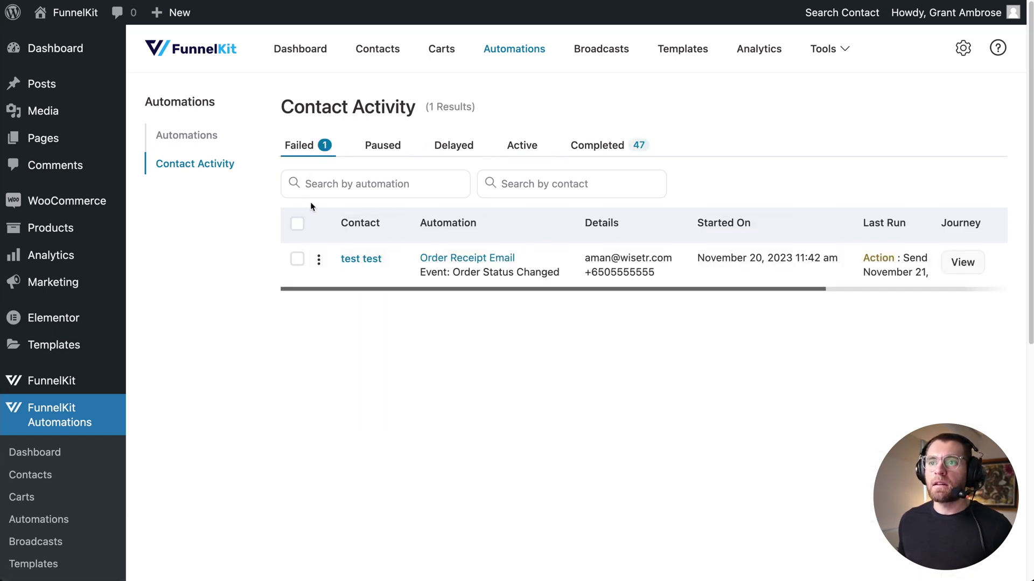
click(319, 260)
click(335, 223)
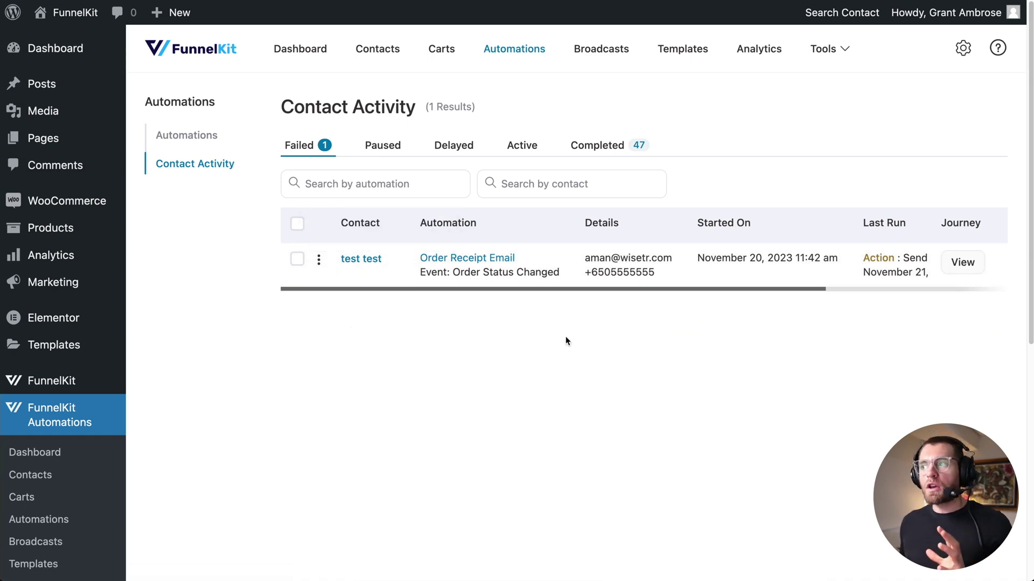
click(972, 264)
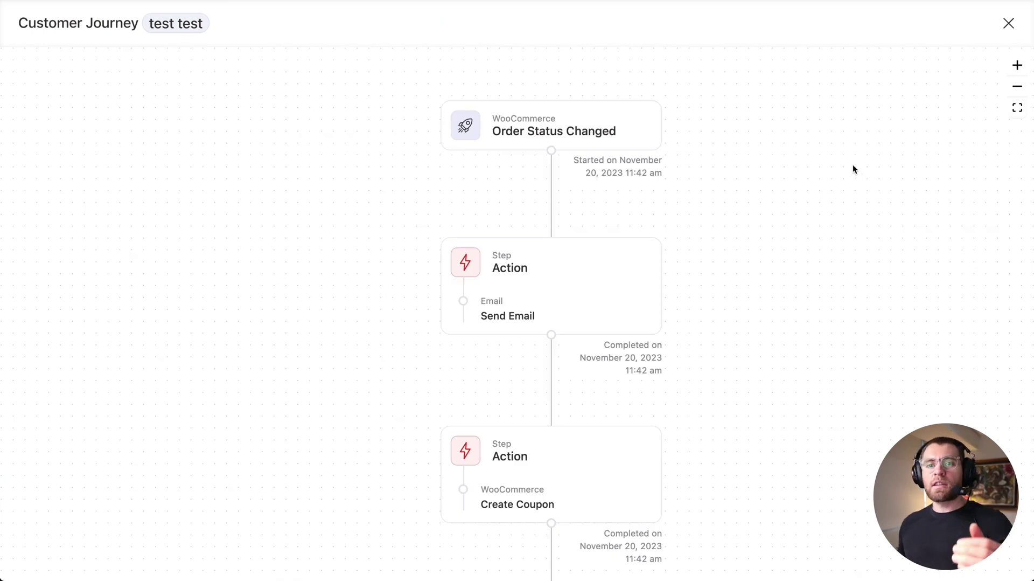
scroll(841, 177, down, 10)
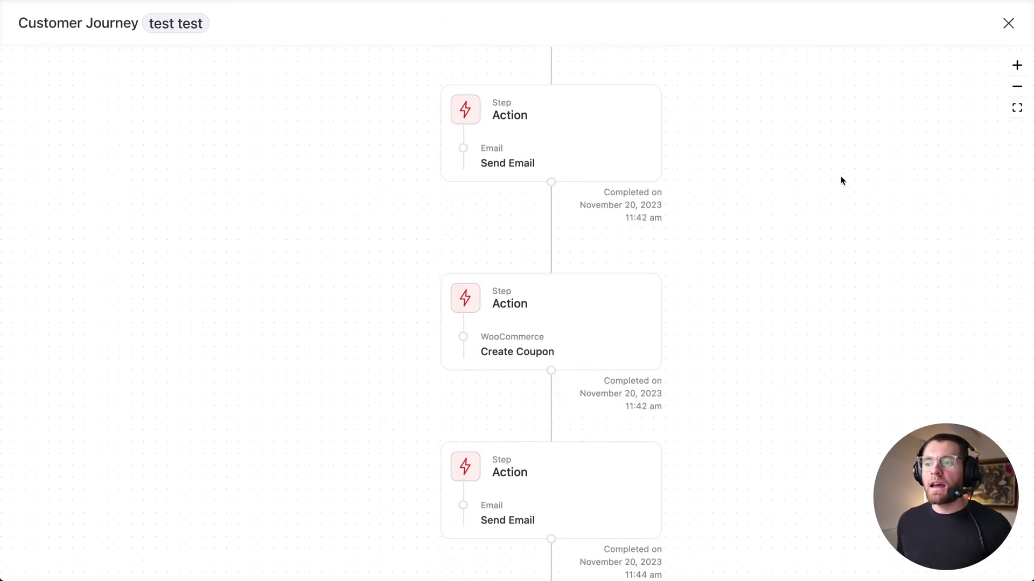
scroll(841, 180, down, 10)
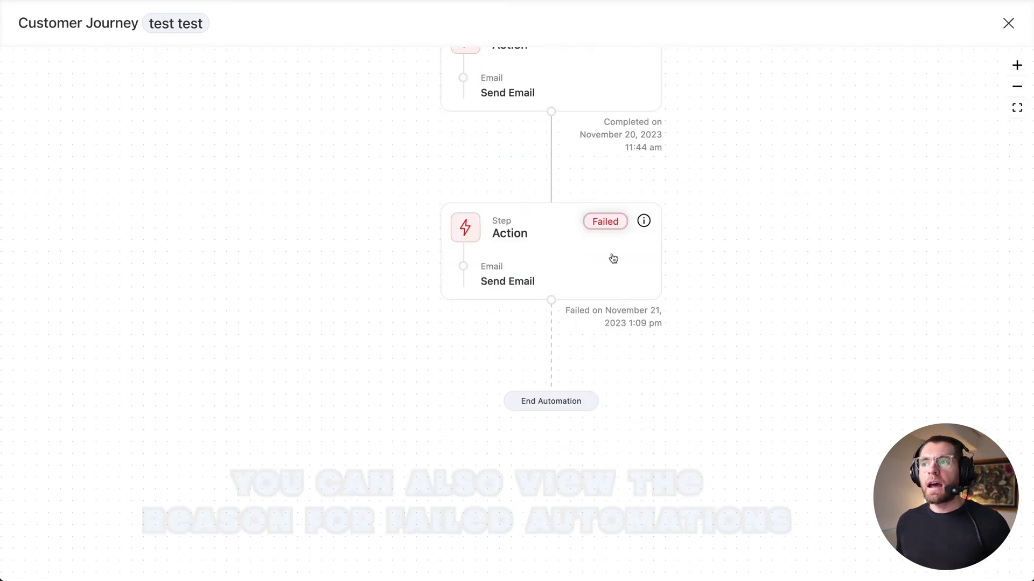
mouse_move(644, 221)
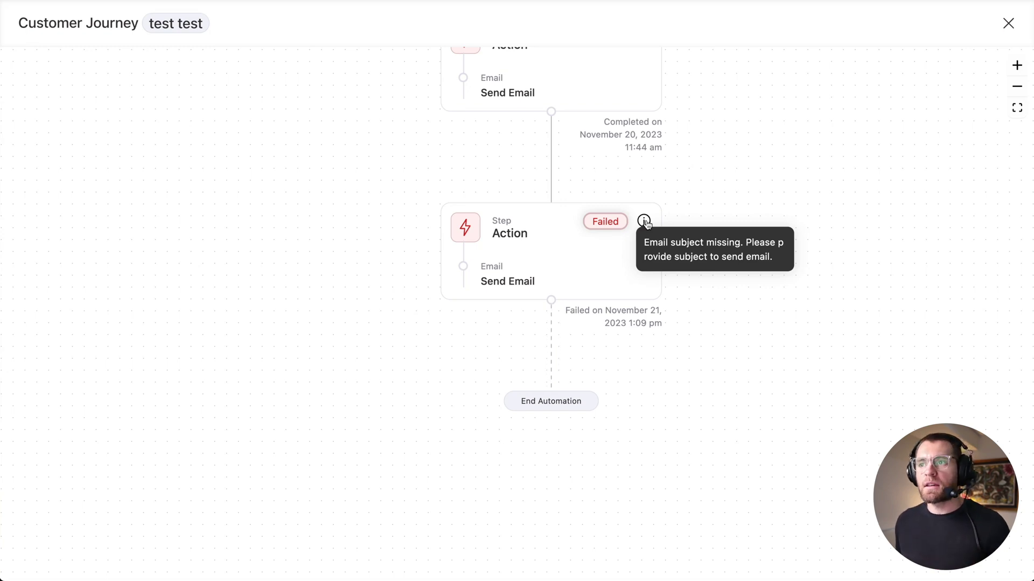
scroll(590, 322, up, 2)
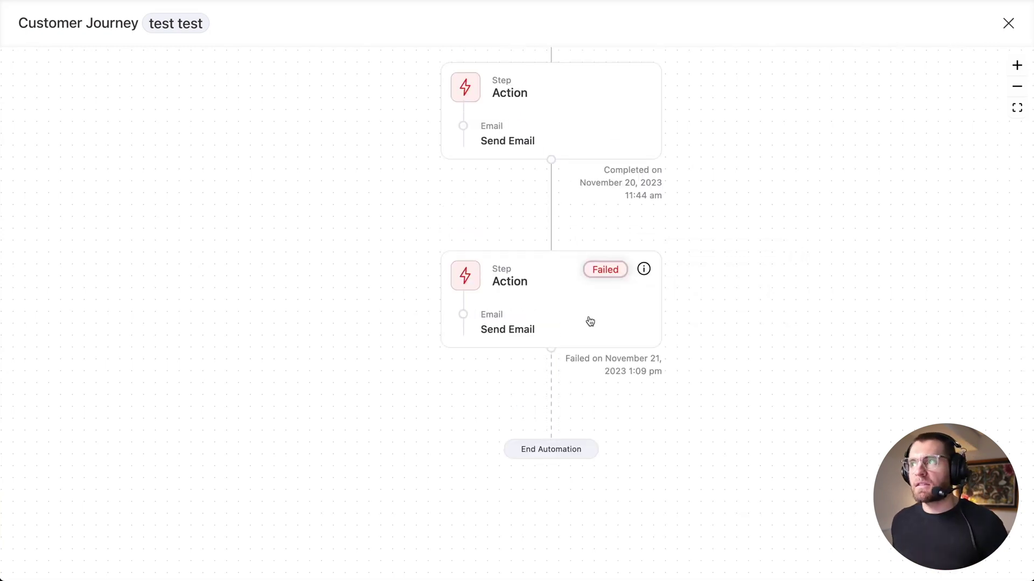
click(1009, 23)
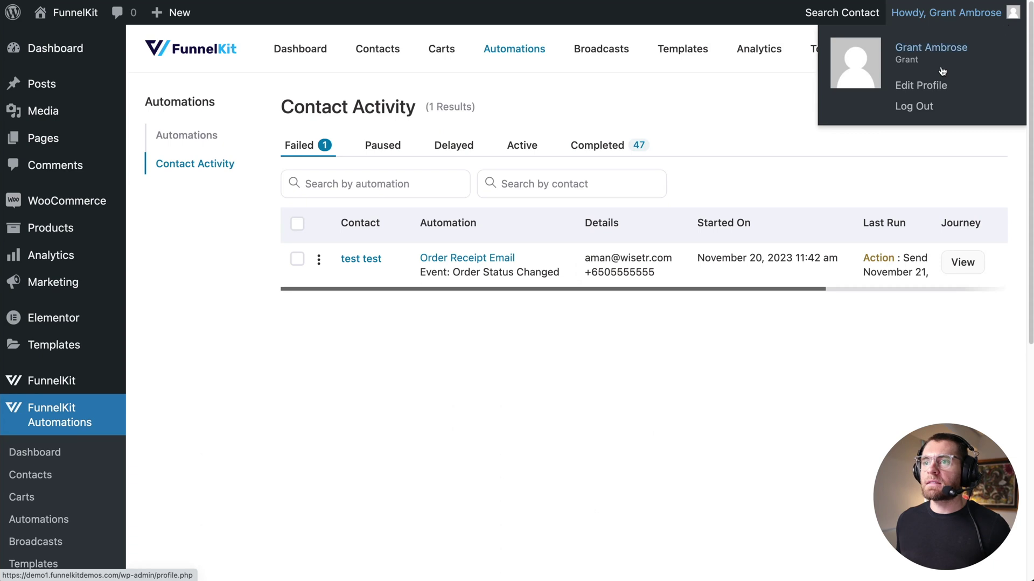
Give the Order Receipt Email's Step 5 email the subject 'My subject', save, and close the workflow
click(465, 258)
scroll(466, 258, down, 10)
scroll(465, 254, down, 2)
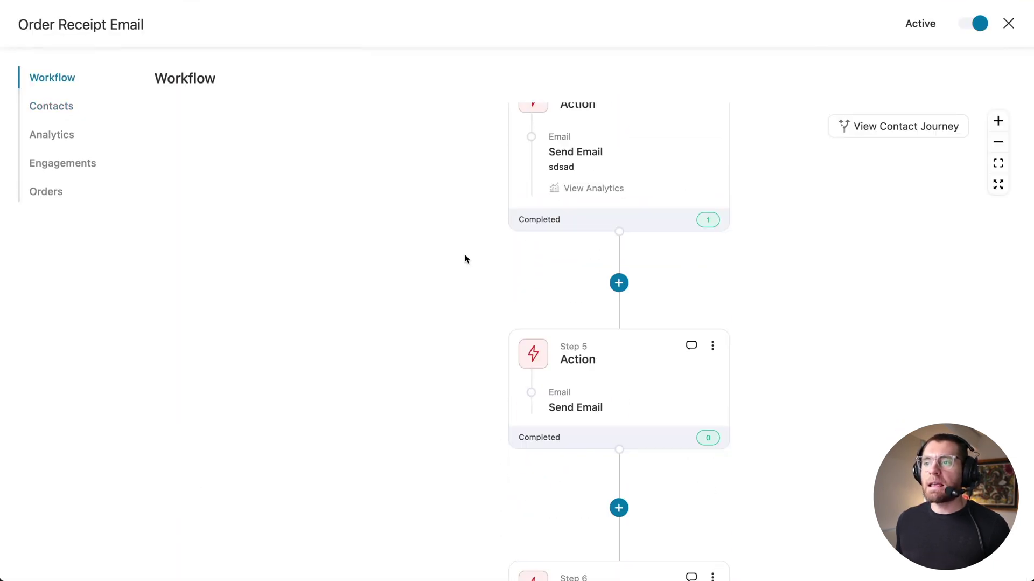
click(644, 371)
click(339, 231)
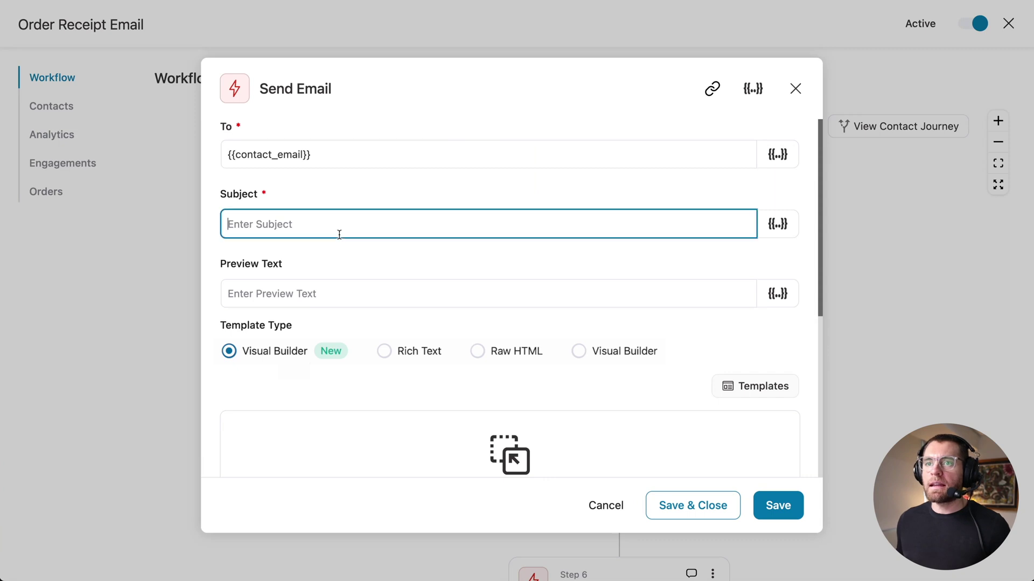
text(My subject)
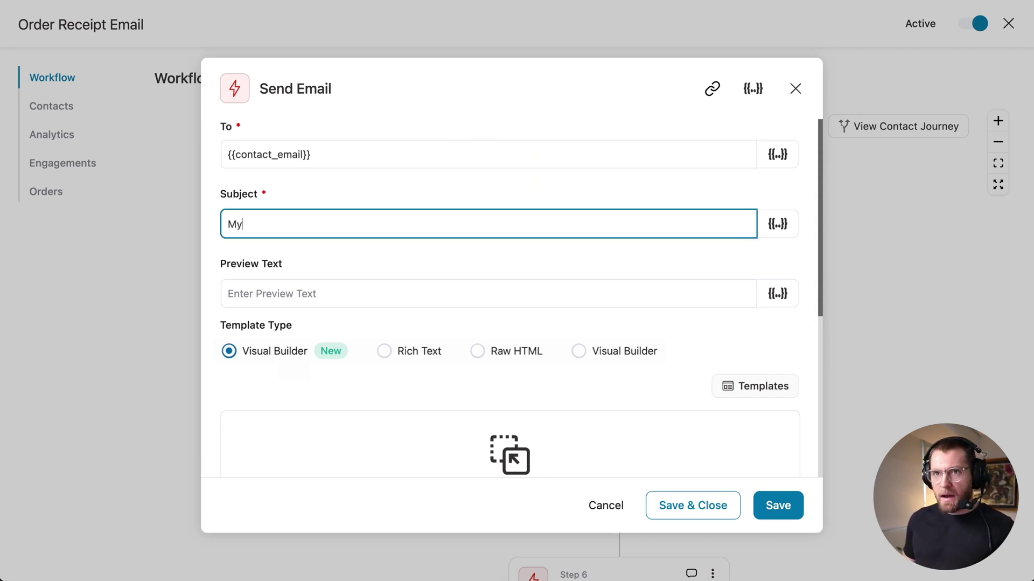
click(802, 504)
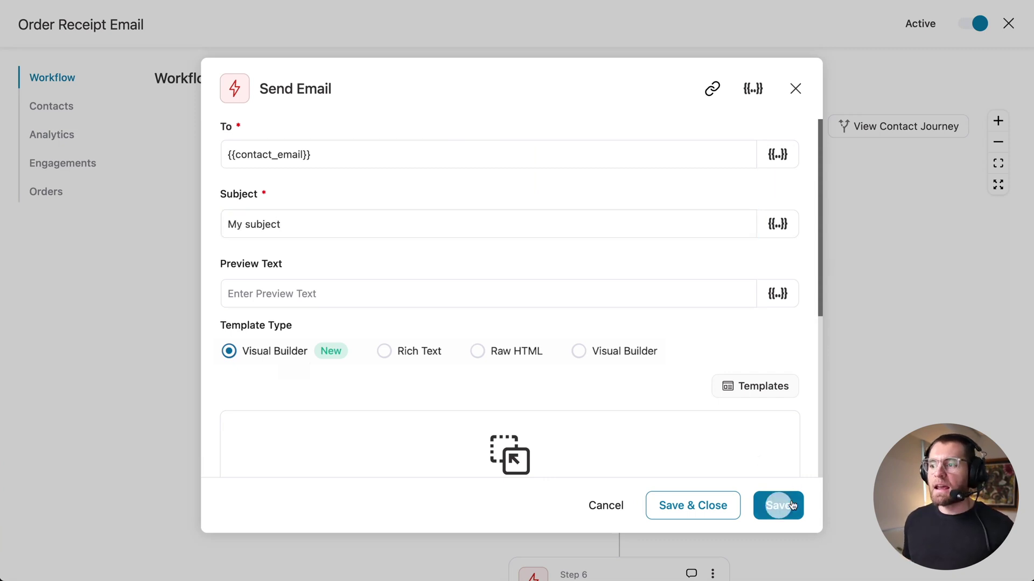
click(1009, 23)
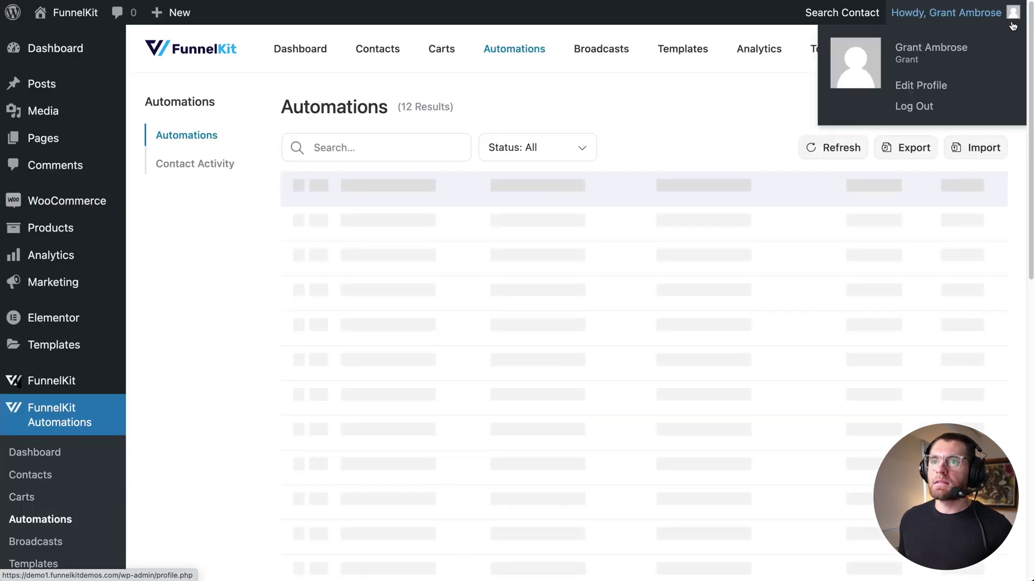
Review Contact Activity's Delayed, Active and 48 Completed automation runs
click(220, 164)
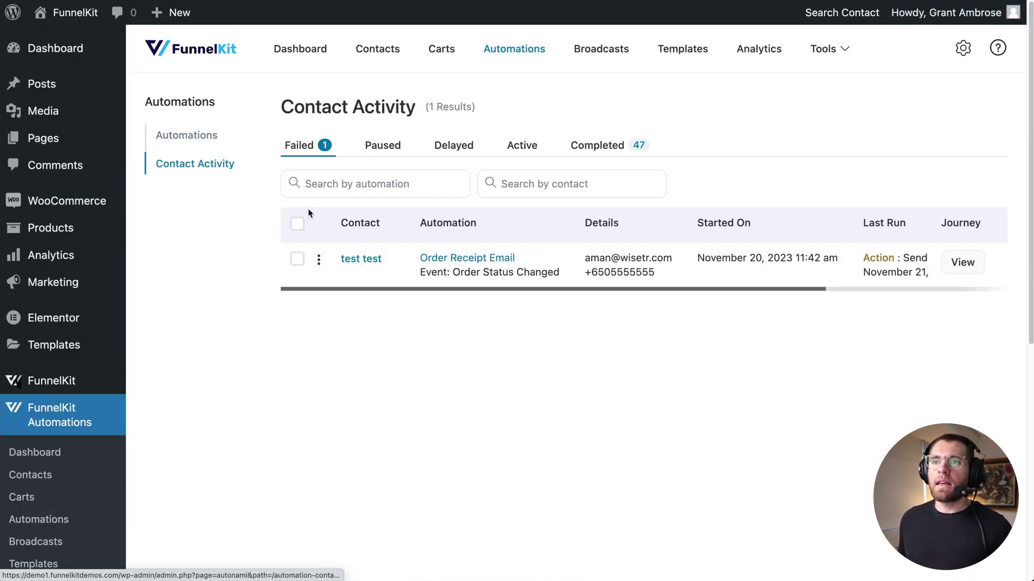
click(437, 144)
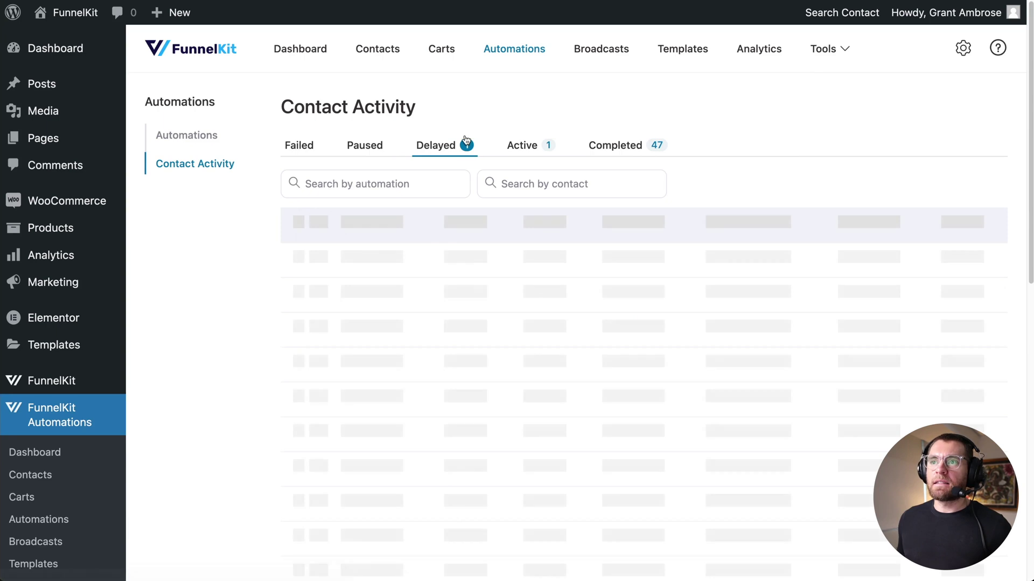
click(512, 146)
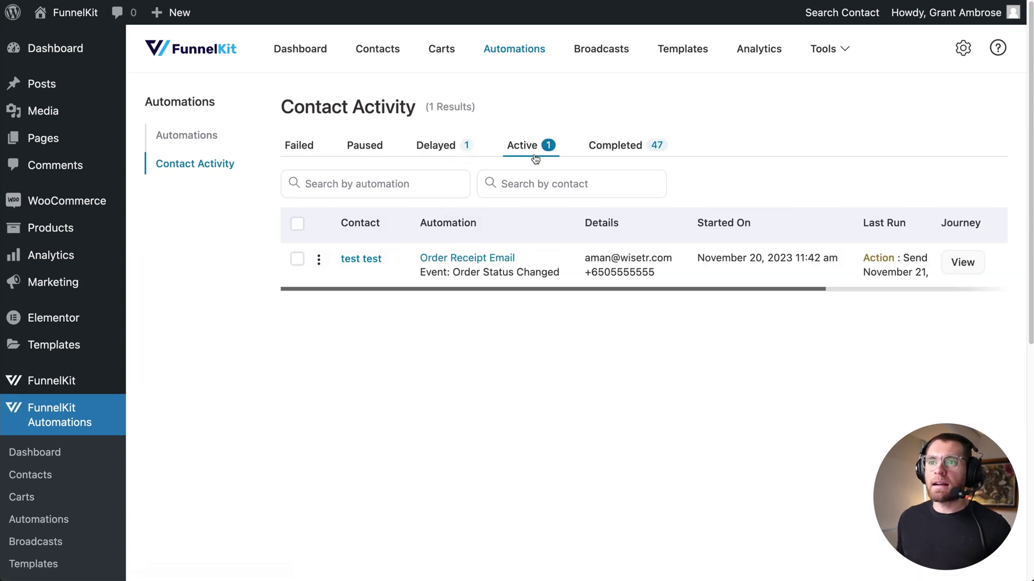
scroll(789, 280, right, 5)
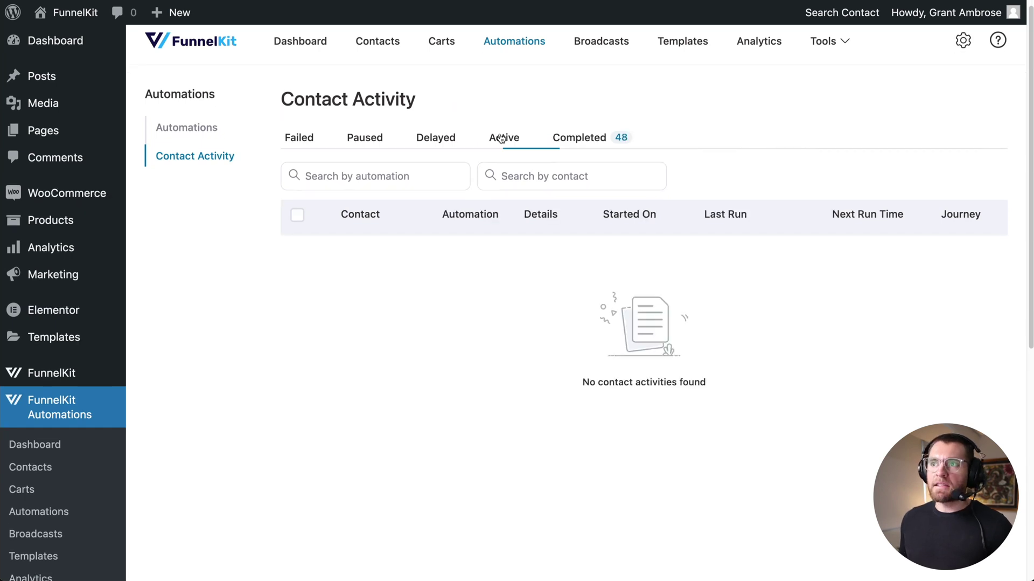
click(578, 139)
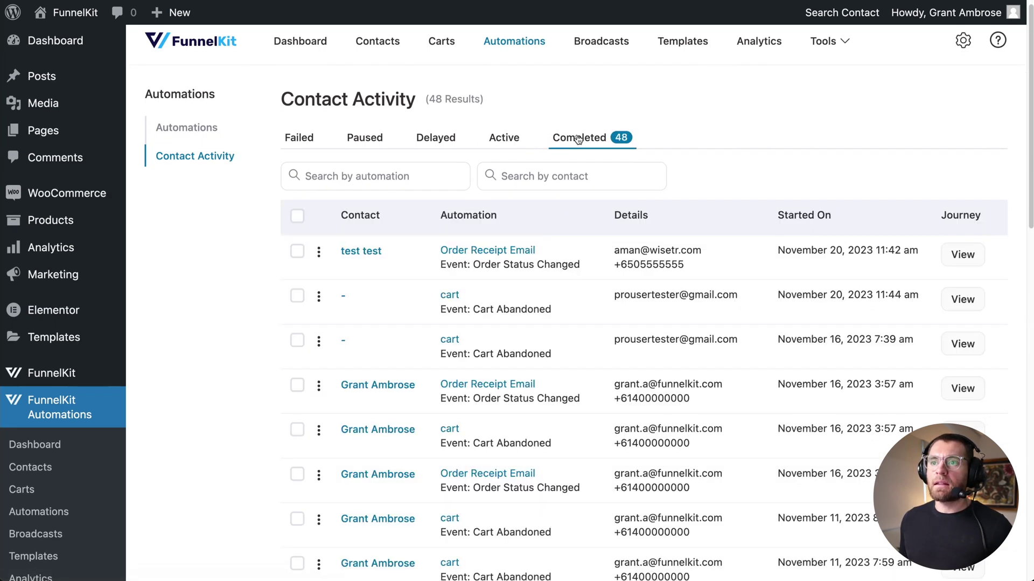
scroll(578, 139, up, 1)
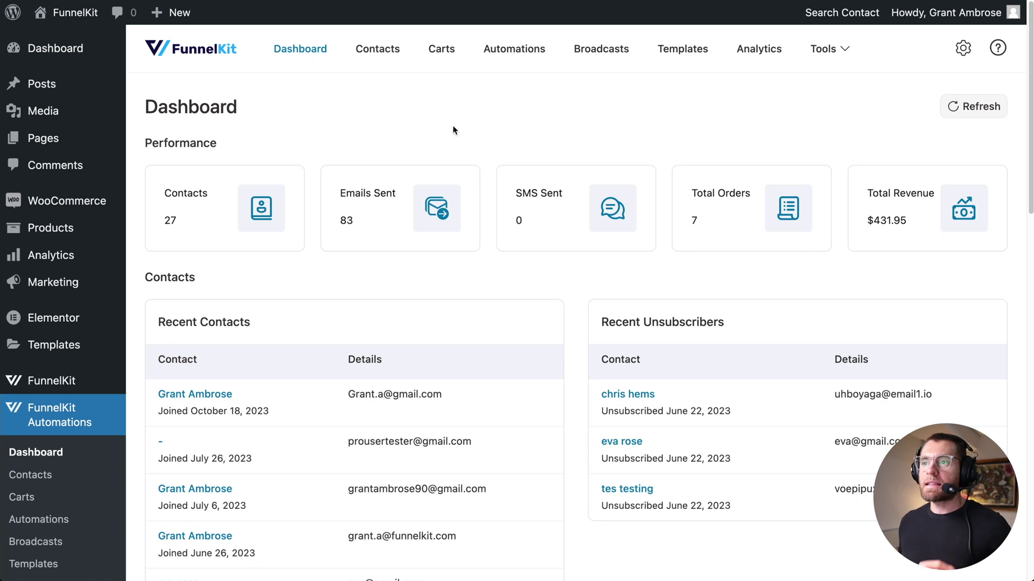
Review the Post Purchase Upsell - Eyelash Curler workflow's branch and Action steps, then open All Contacts
scroll(54, 415, down, 1)
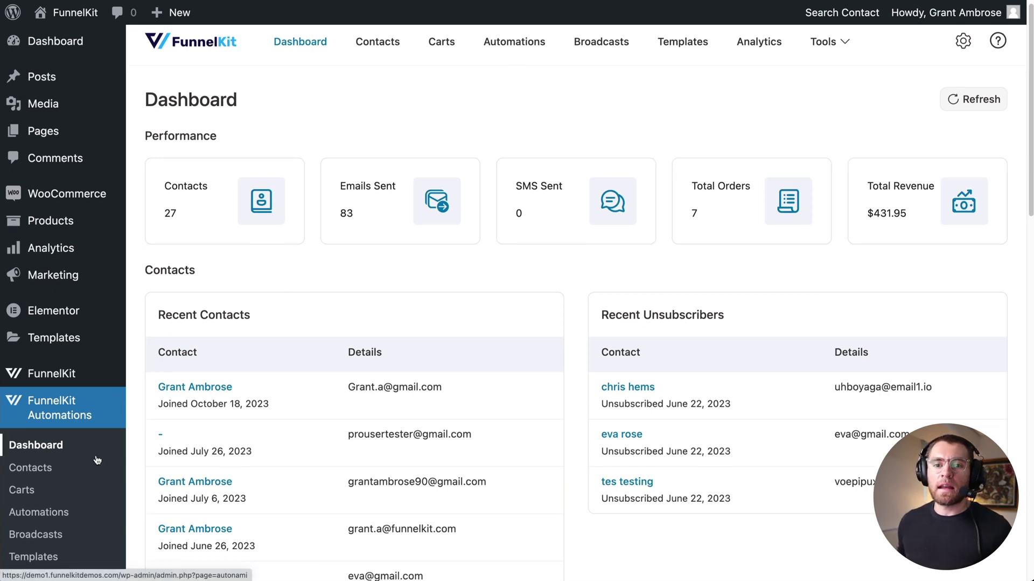
click(46, 513)
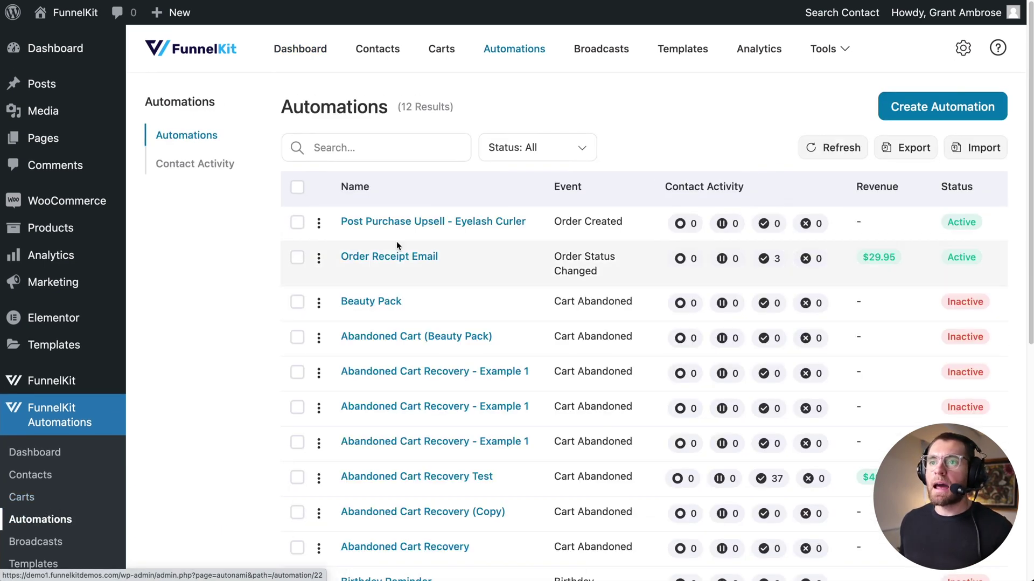
click(455, 221)
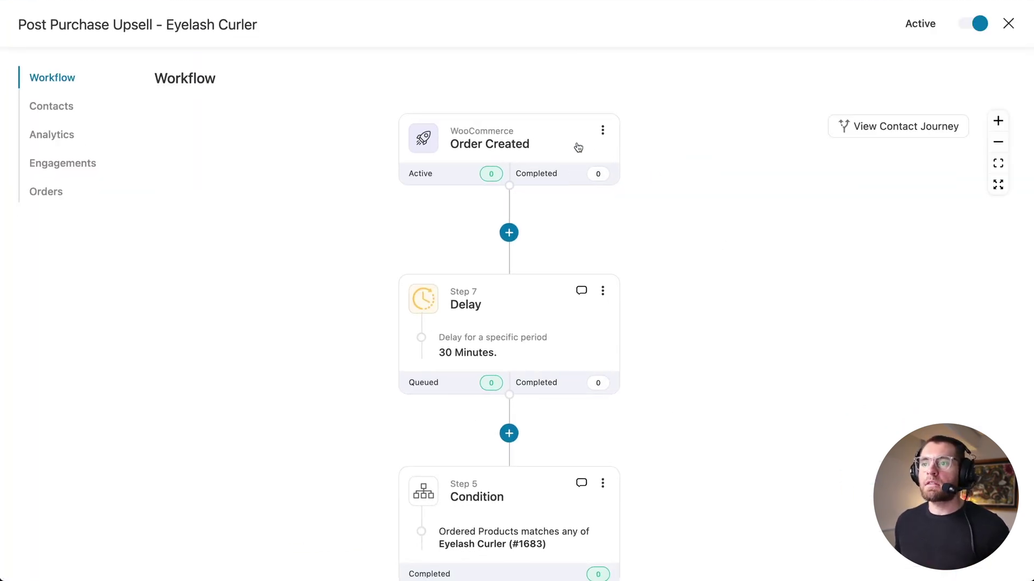
scroll(724, 397, down, 3)
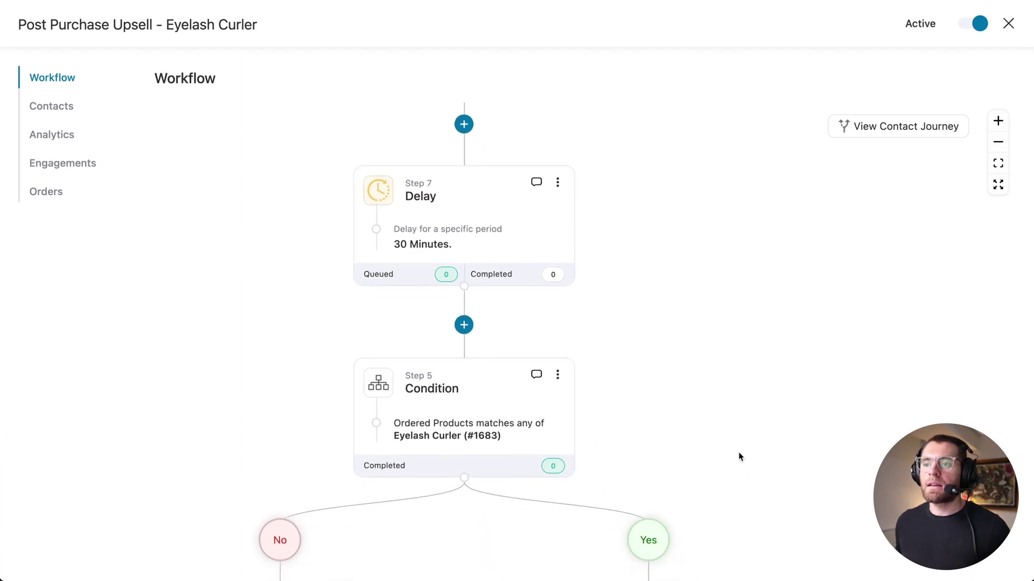
drag(741, 465, 722, 248)
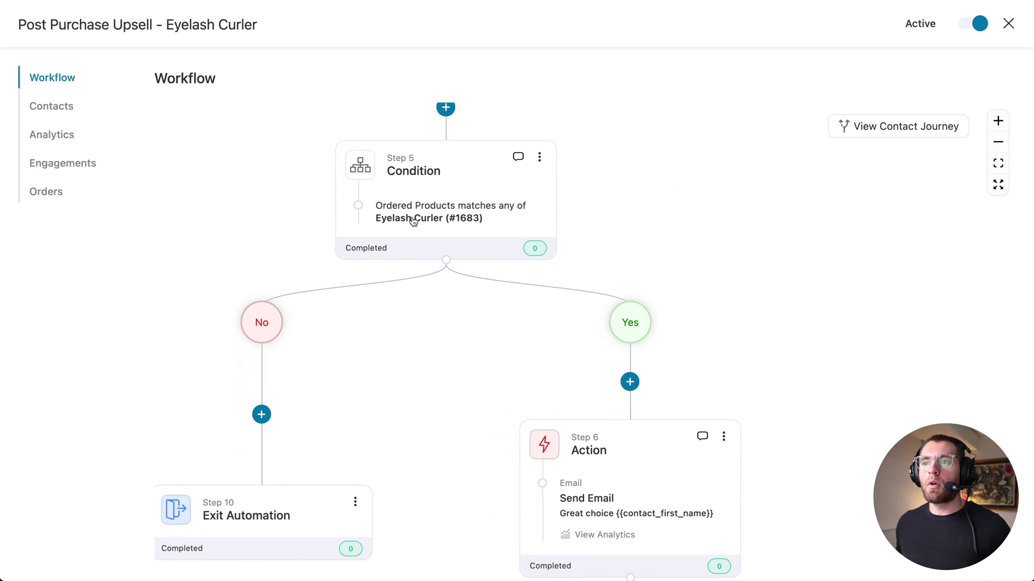
drag(827, 386, 759, 279)
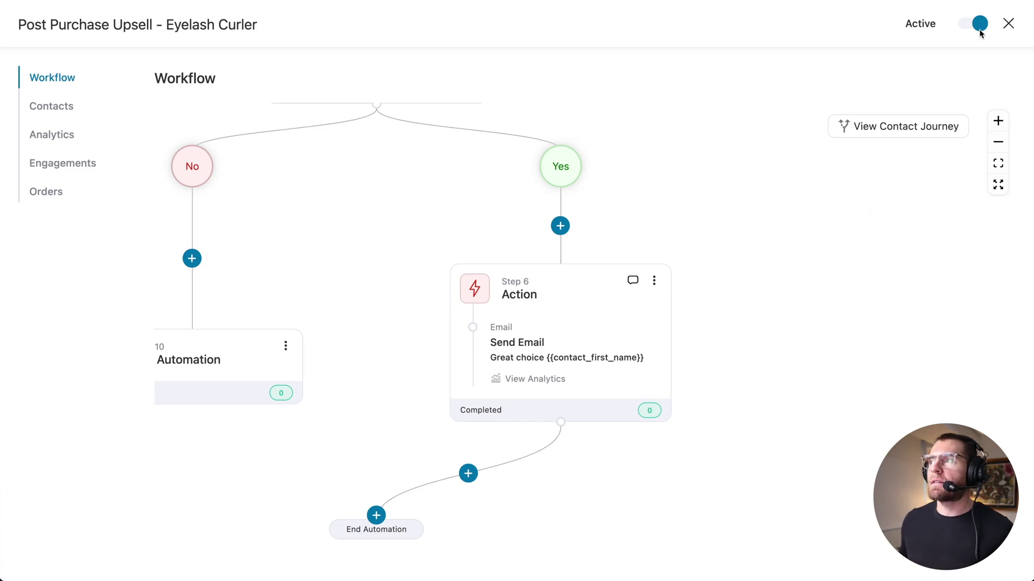
click(1008, 25)
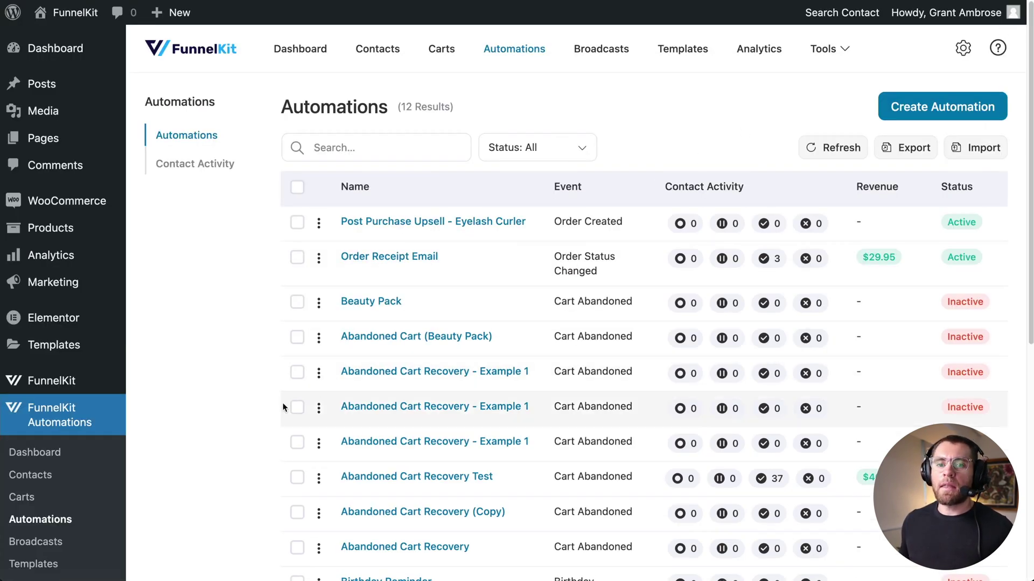
click(54, 478)
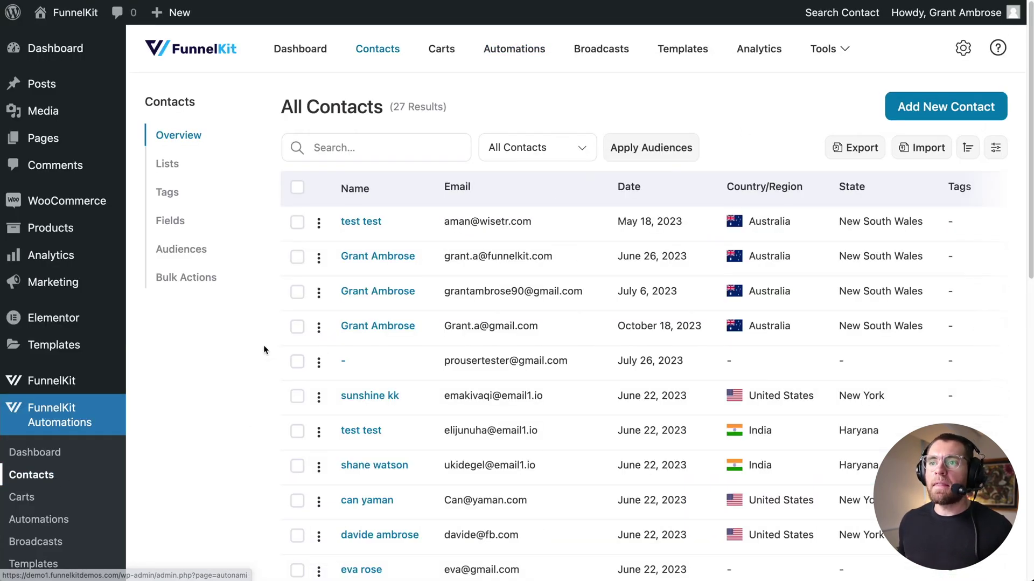
Enroll a contact in Post Purchase Upsell - Eyelash Curler and view their journey through it
click(373, 258)
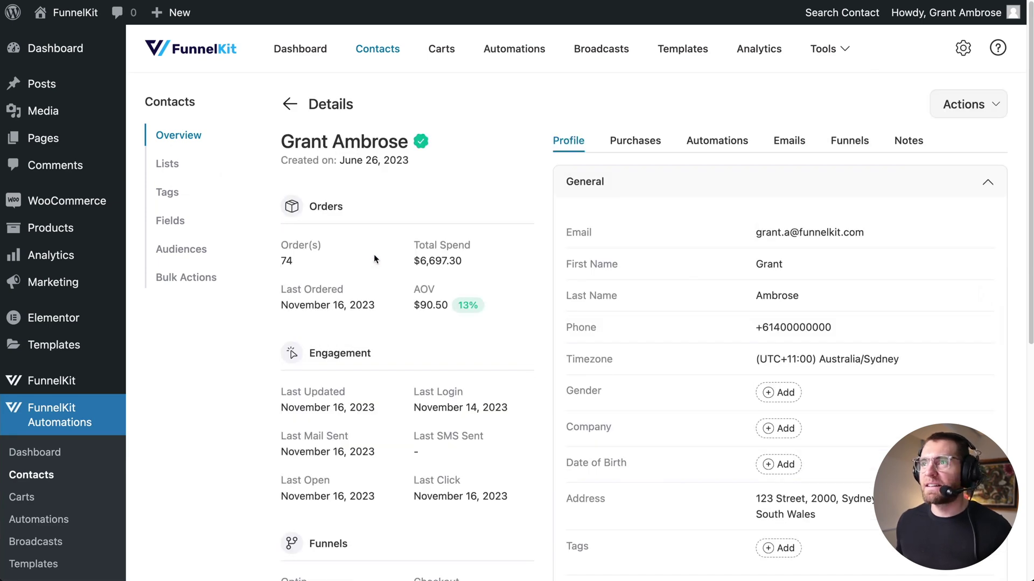
click(640, 141)
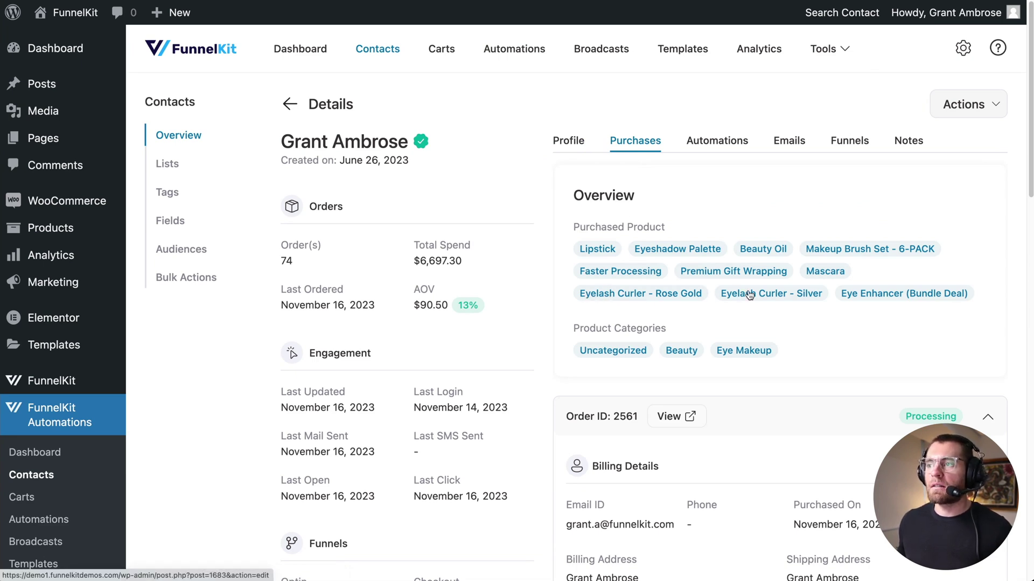
click(968, 106)
click(950, 162)
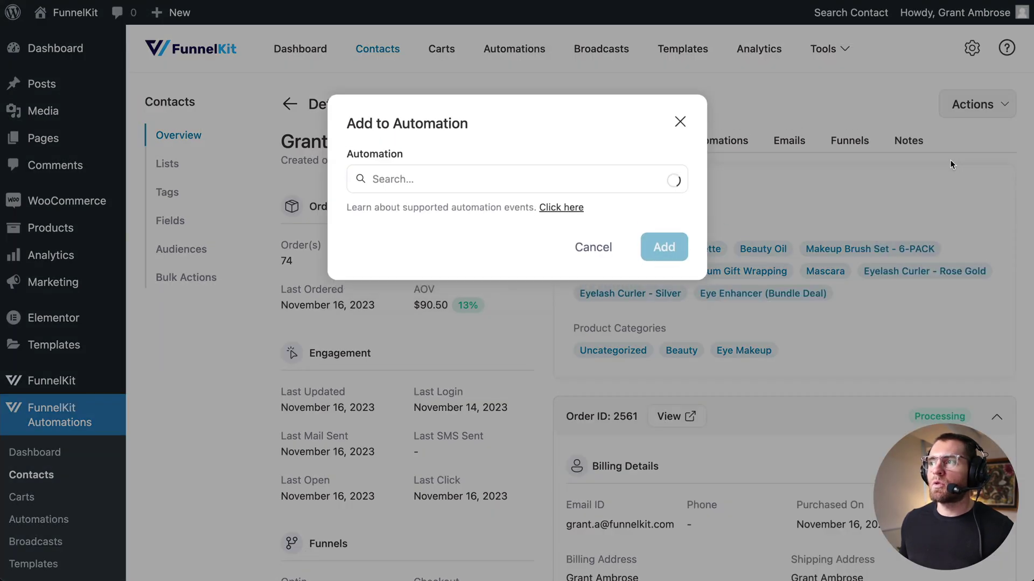
click(492, 179)
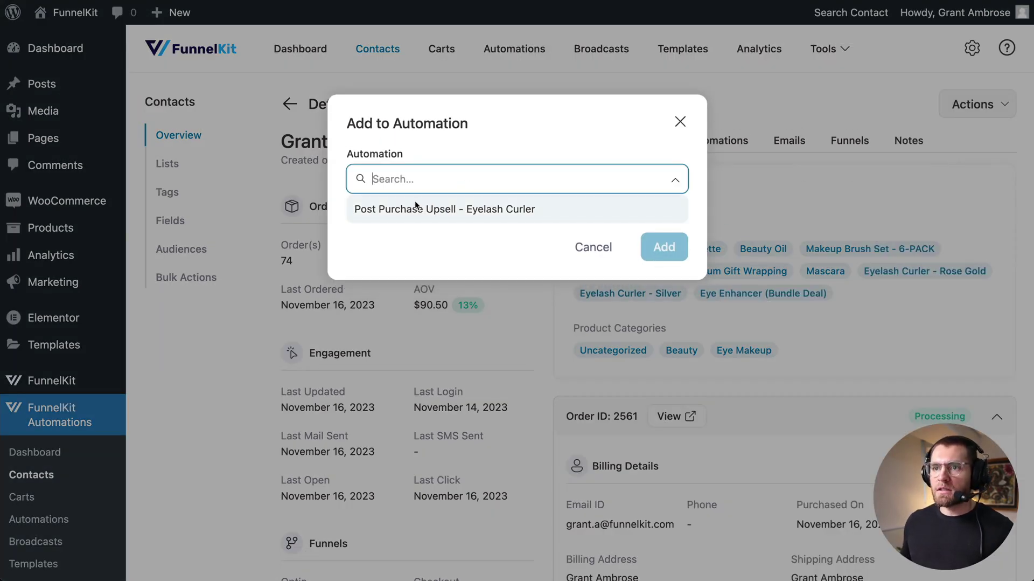
click(524, 209)
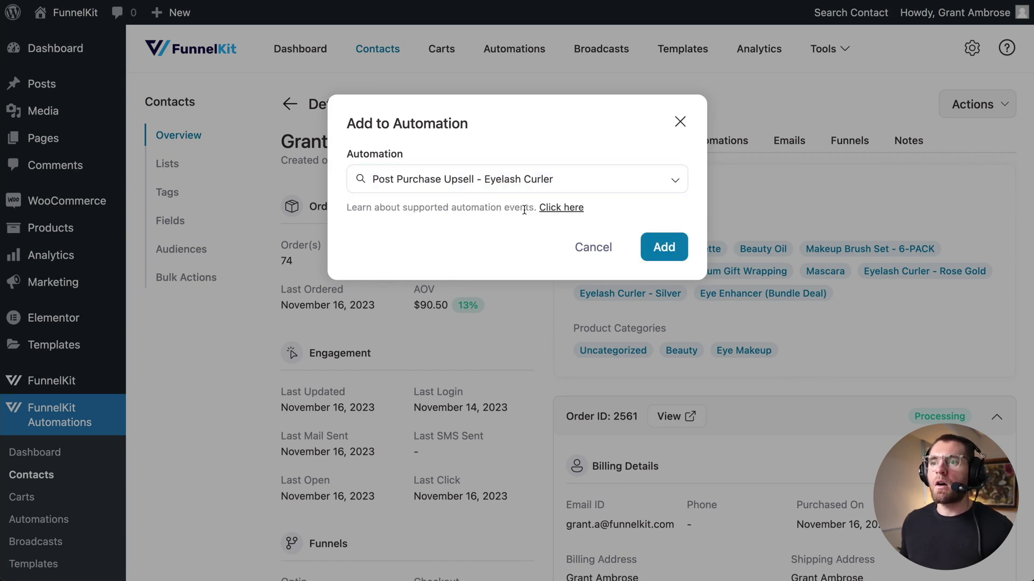
click(675, 248)
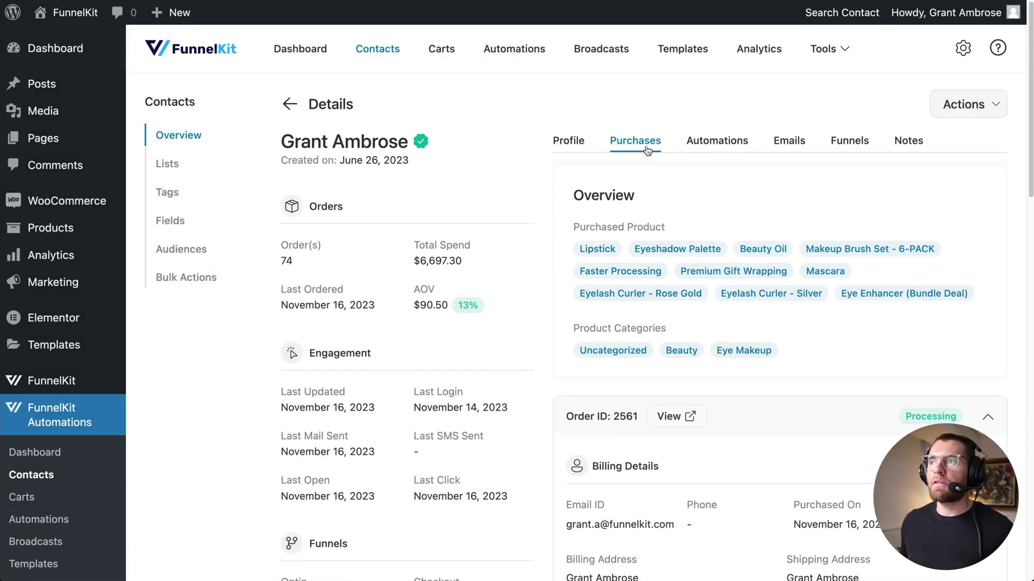
click(709, 142)
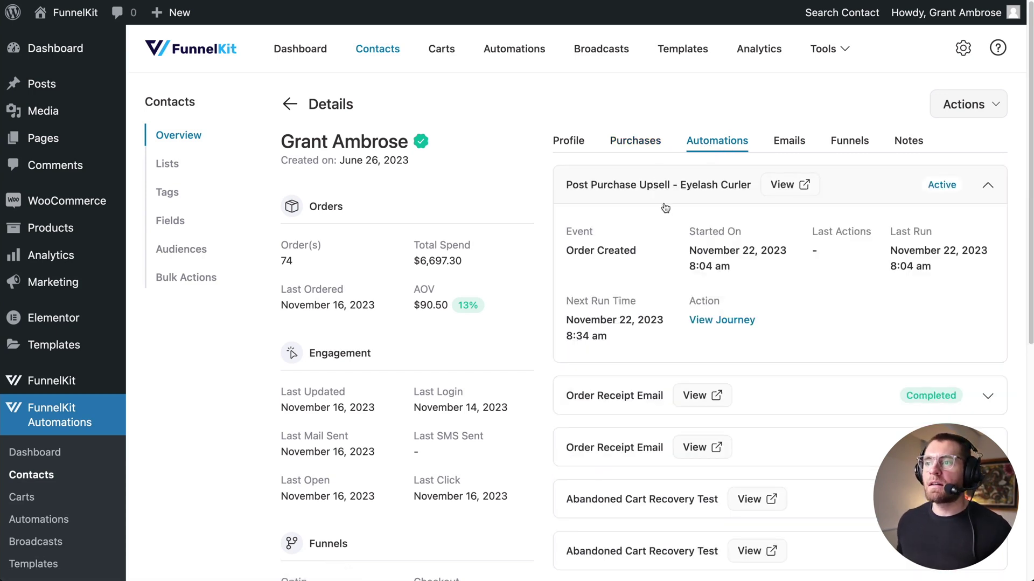
click(713, 320)
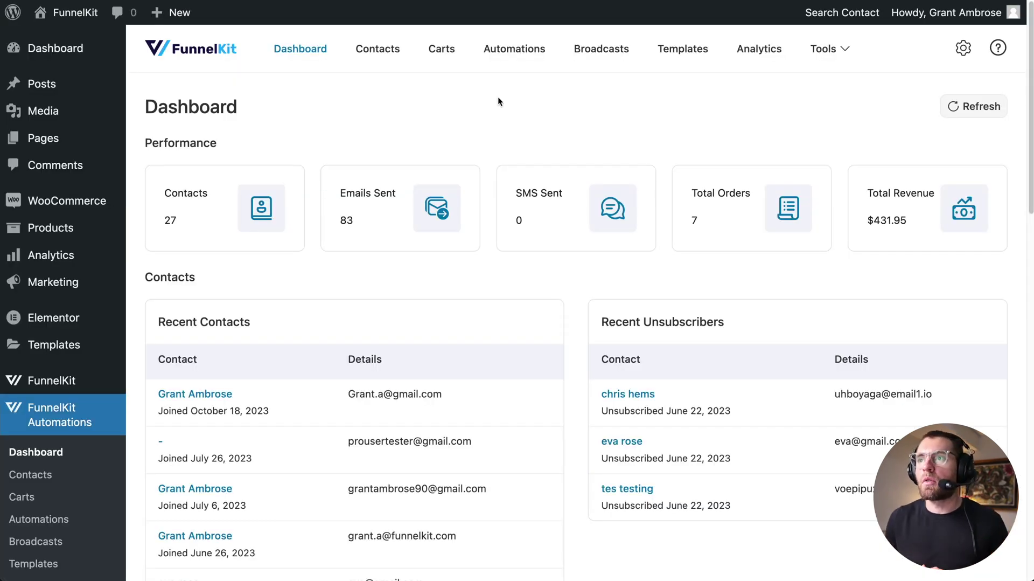
Open the Abandoned Cart workflow's Step 4 Send Email and launch its visual builder
click(516, 50)
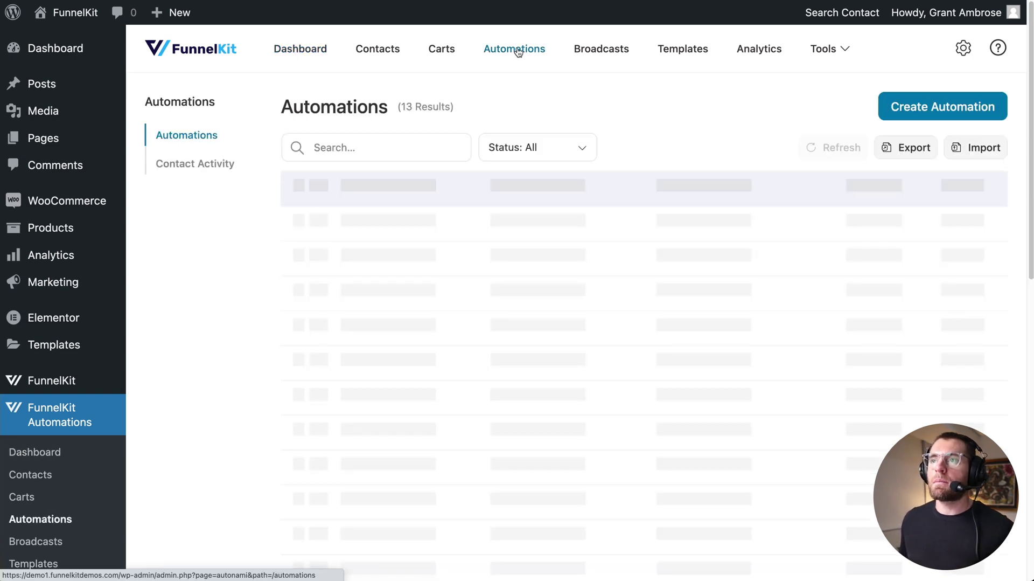
click(388, 219)
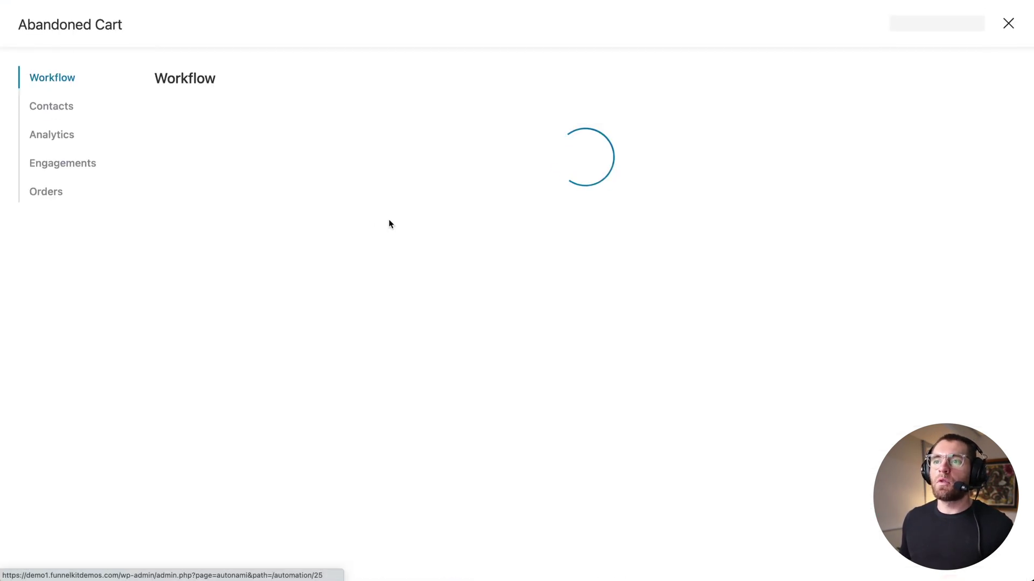
scroll(735, 228, down, 4)
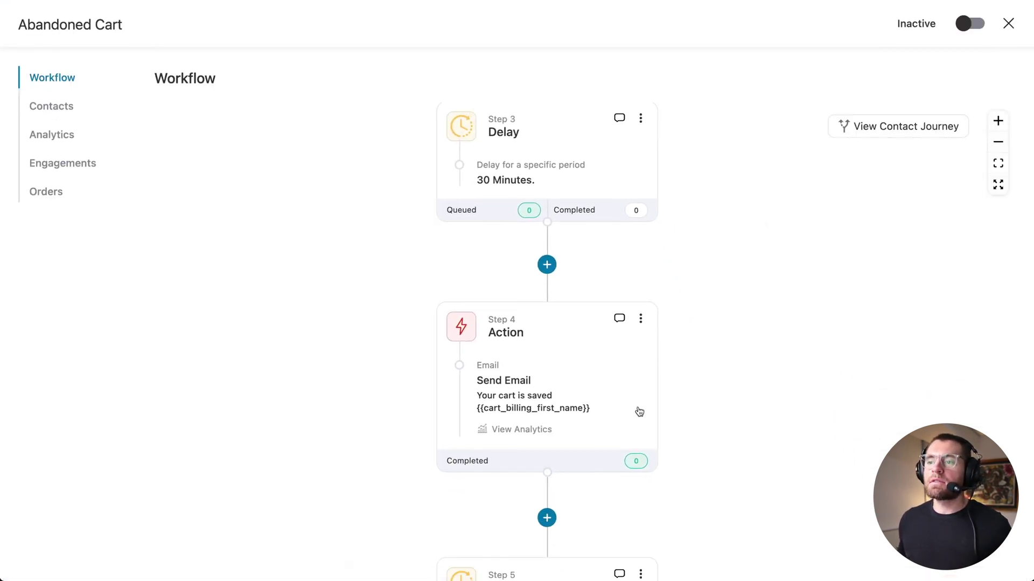
click(495, 384)
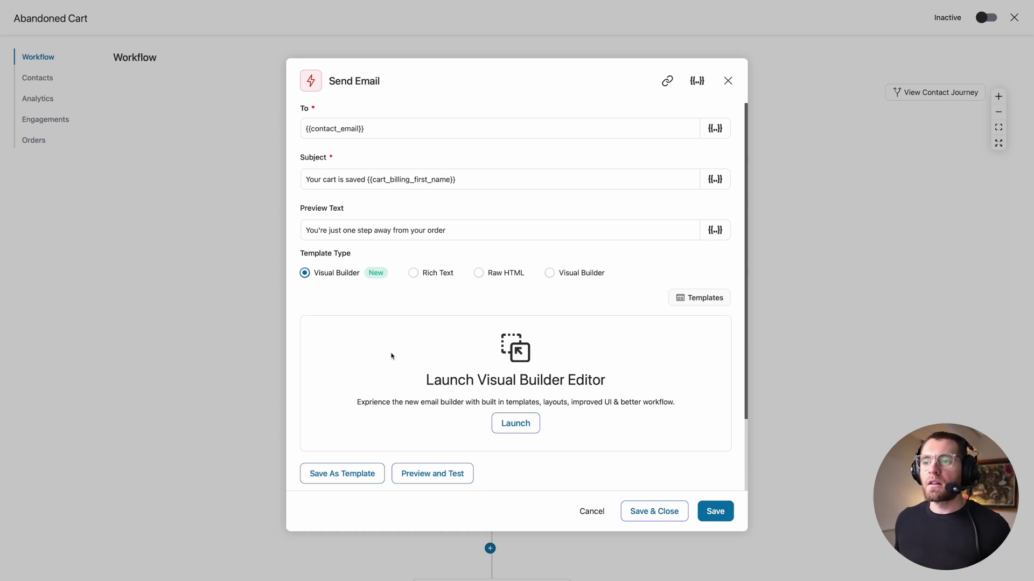
click(521, 424)
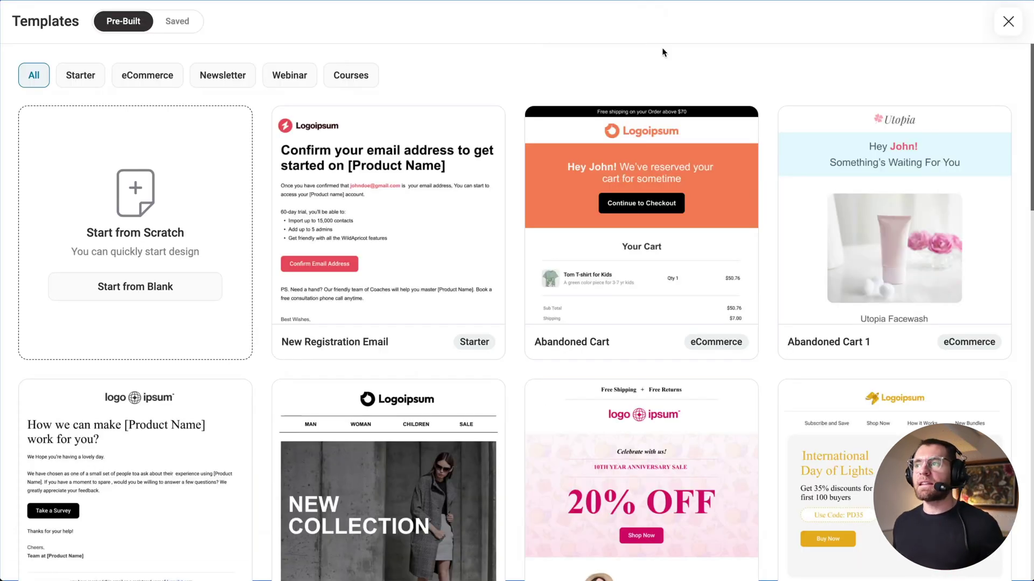
Browse the gallery of pre-built email templates
scroll(1001, 66, down, 4)
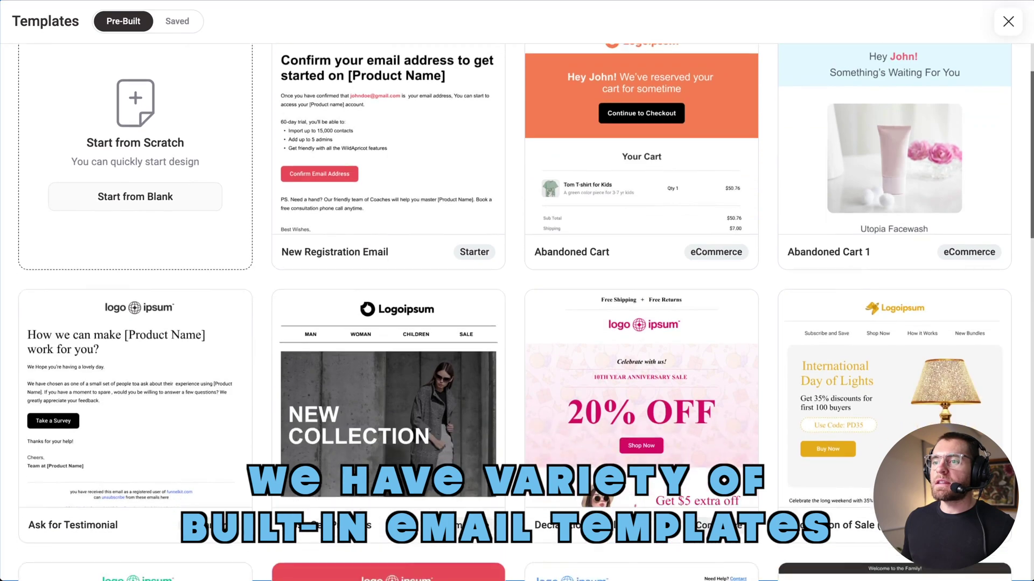
scroll(517, 302, down, 13)
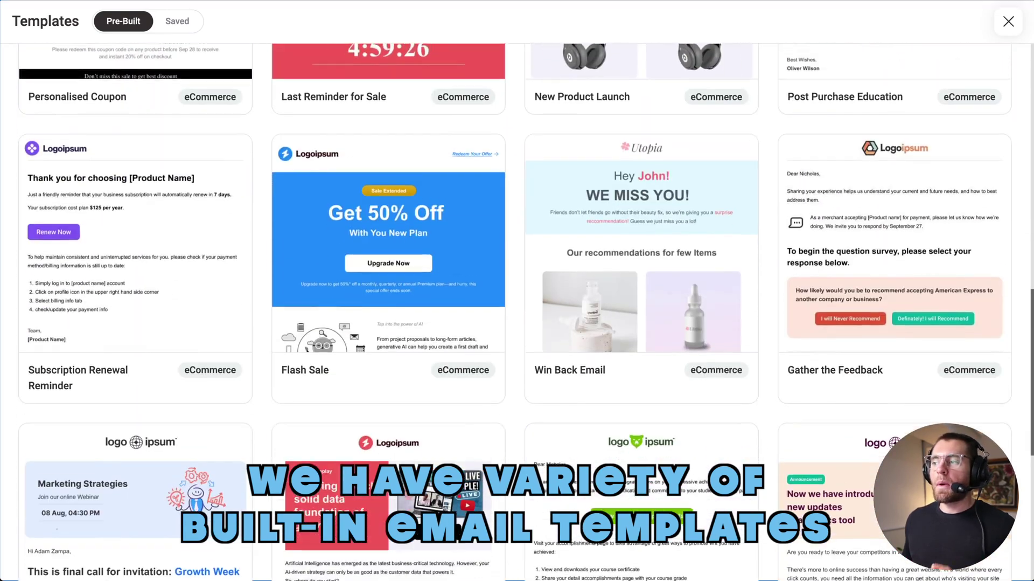
scroll(517, 302, down, 5)
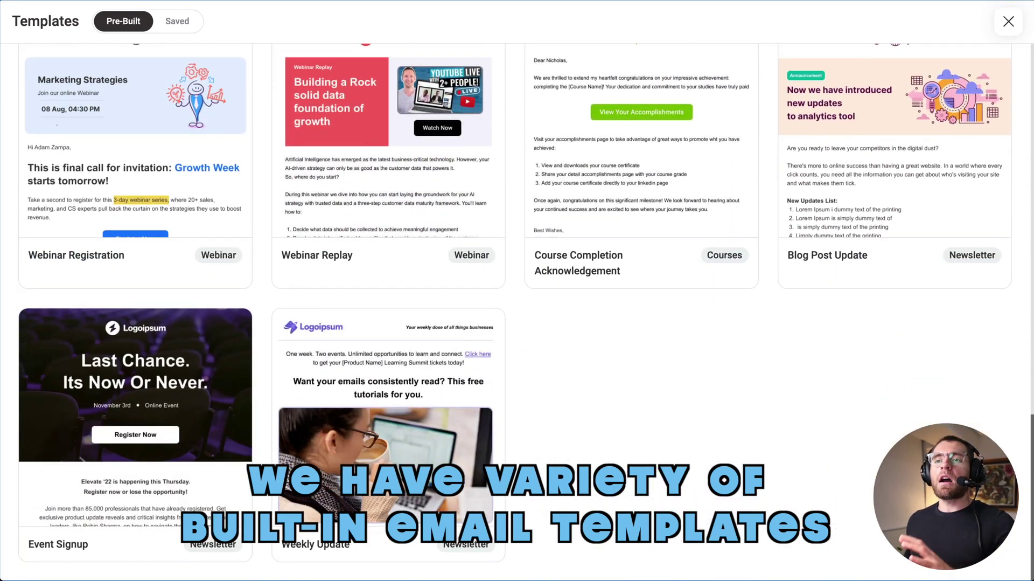
scroll(517, 302, up, 10)
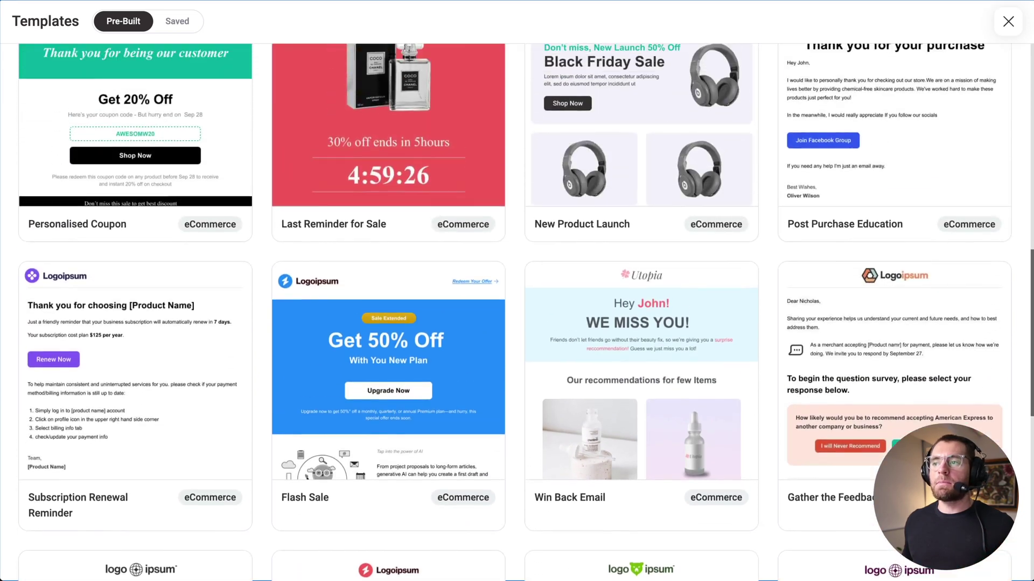
scroll(456, 80, up, 12)
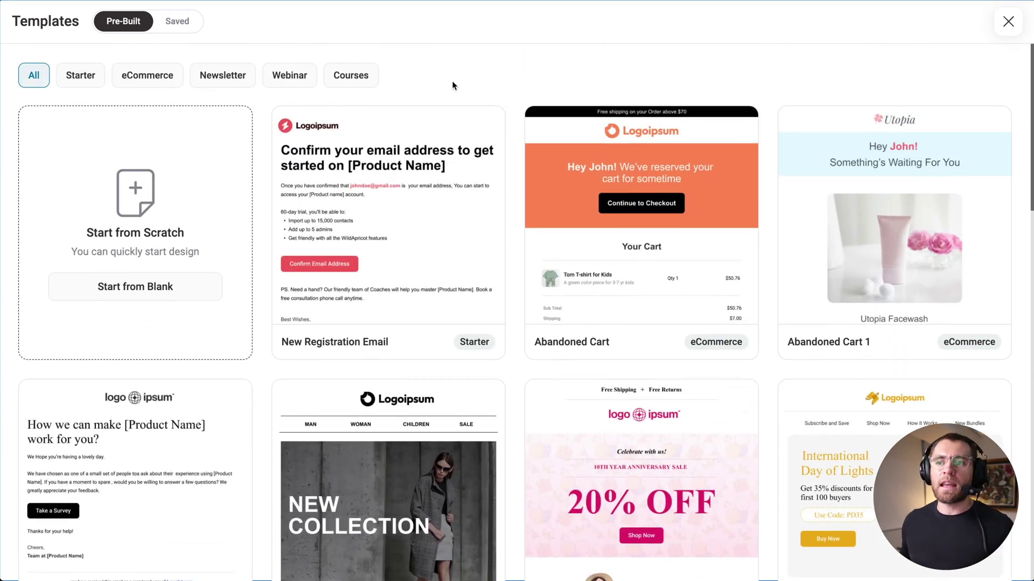
mouse_move(401, 186)
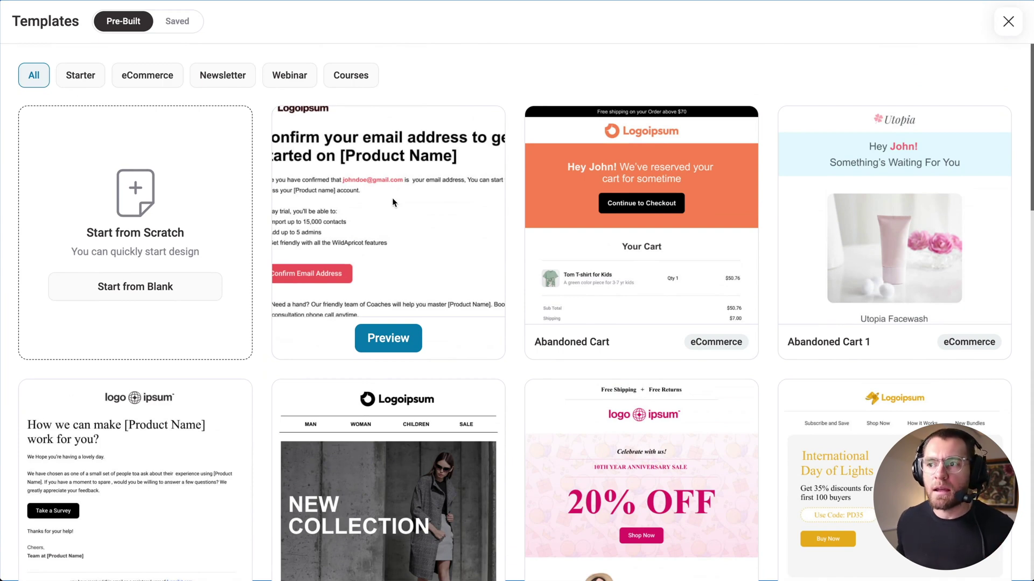
scroll(782, 51, down, 1)
mouse_move(598, 195)
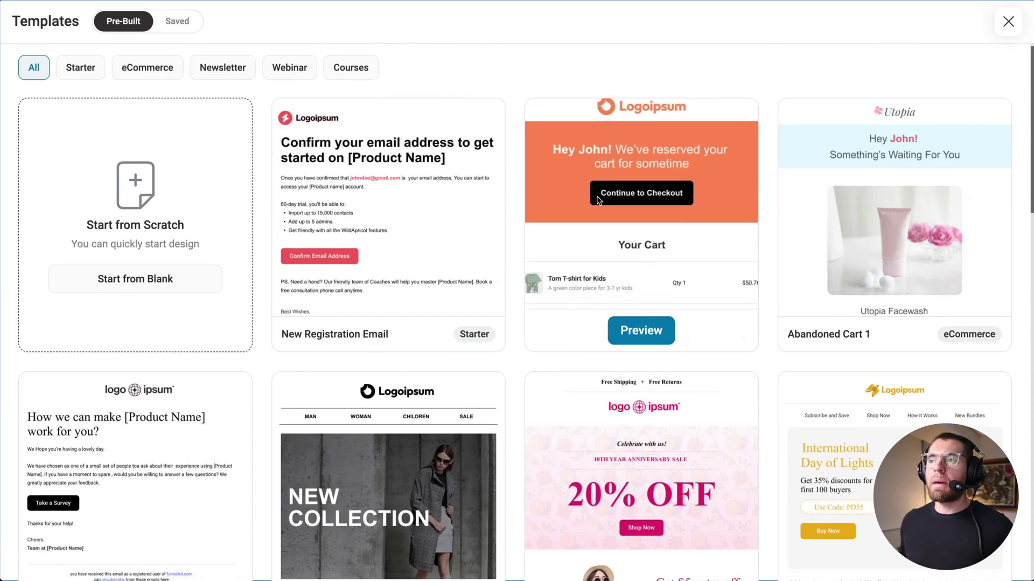
scroll(669, 193, down, 3)
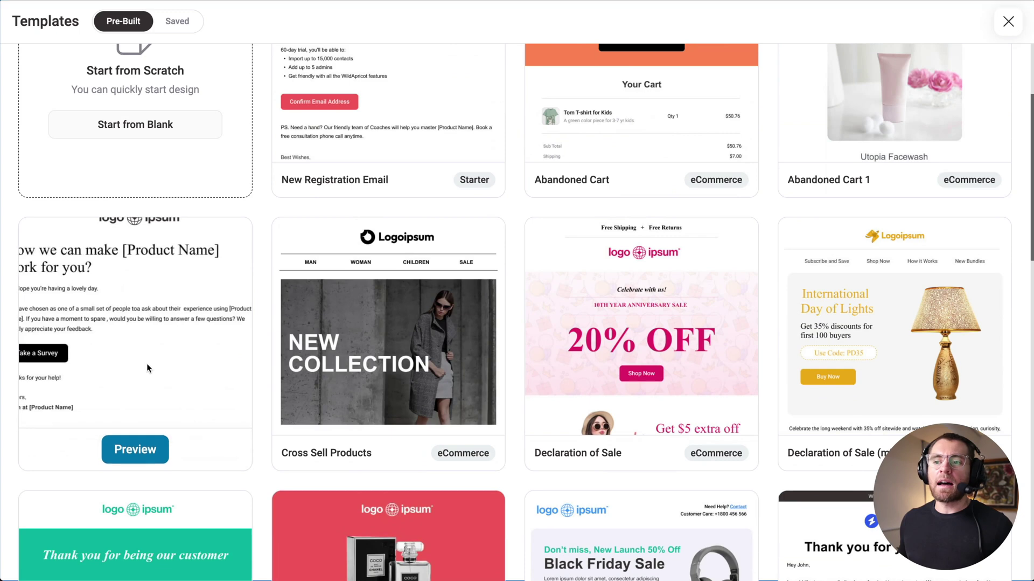
mouse_move(414, 357)
scroll(414, 354, down, 1)
scroll(415, 355, down, 6)
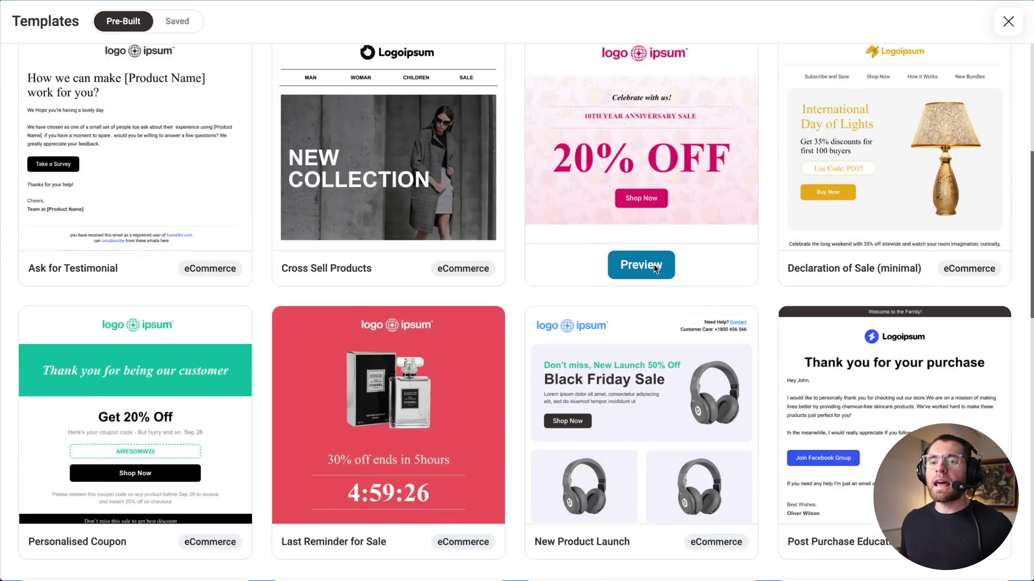
mouse_move(654, 268)
mouse_move(234, 330)
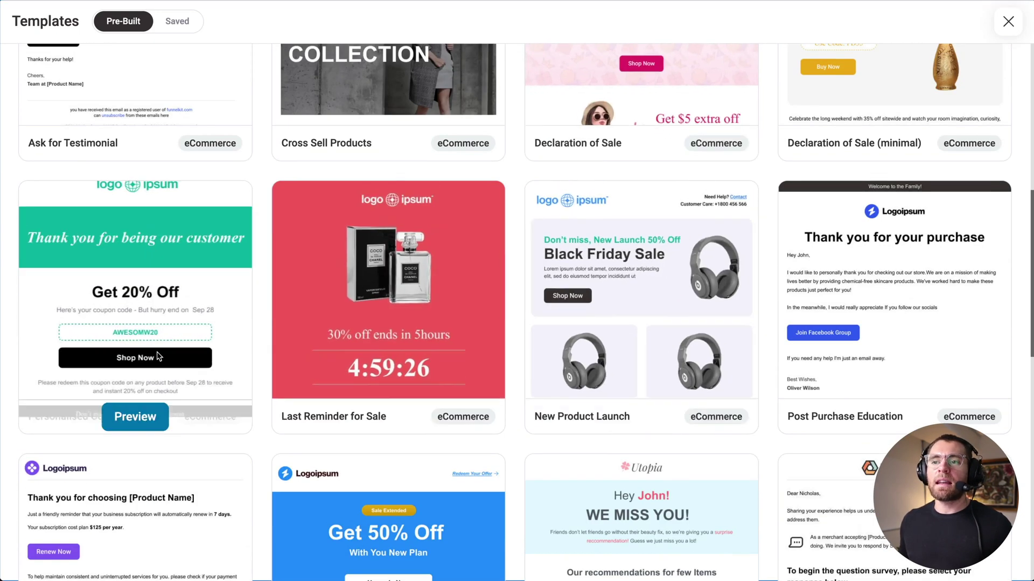
scroll(251, 332, down, 6)
scroll(251, 331, down, 4)
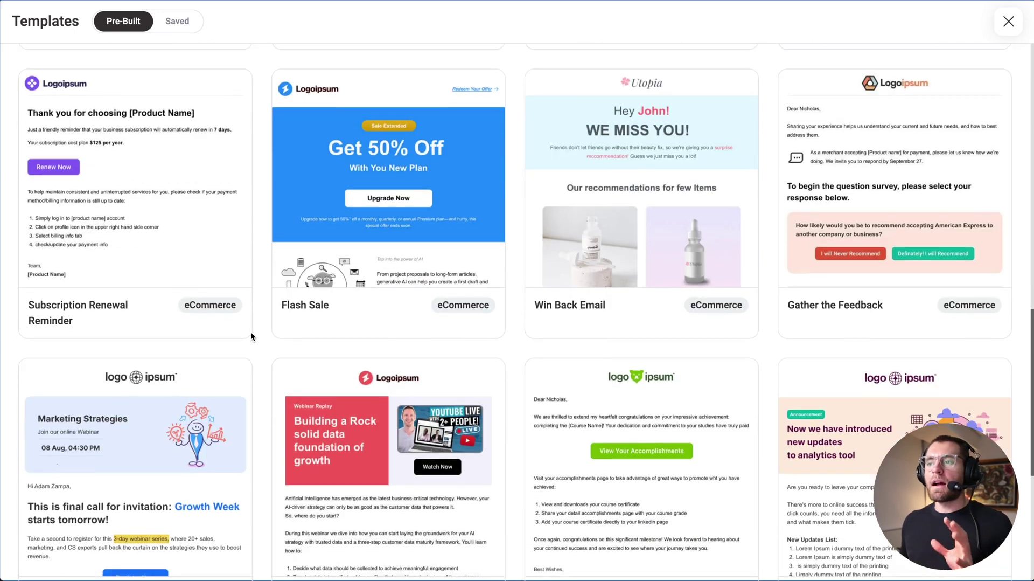
scroll(257, 332, up, 15)
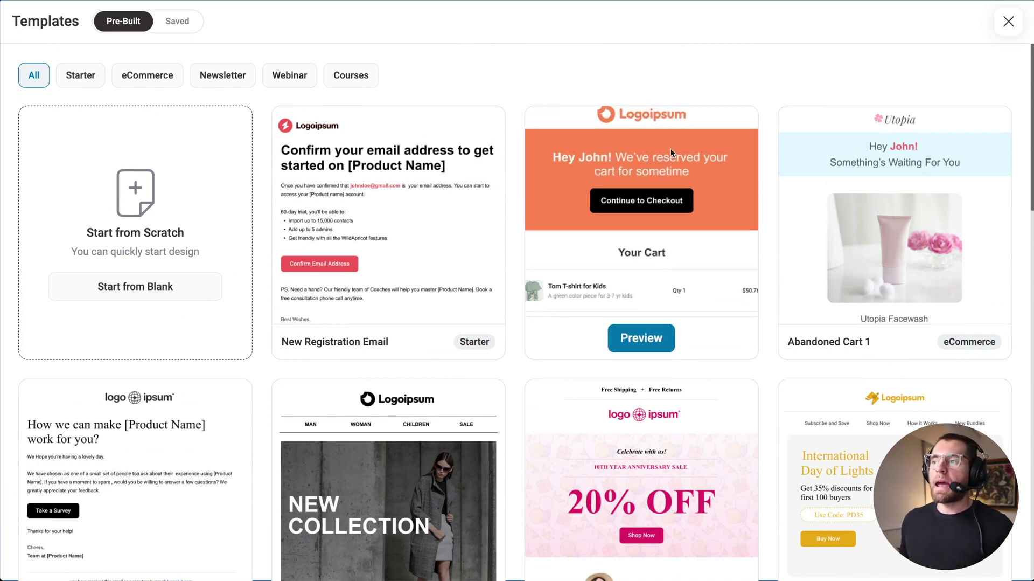
mouse_move(878, 187)
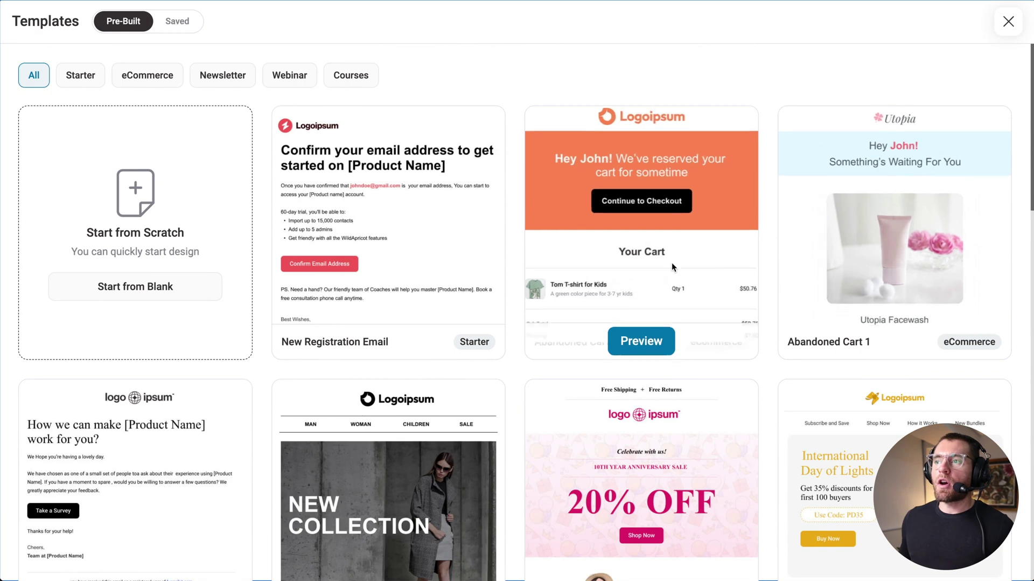
Preview the Abandoned Cart template and import it into the email
click(643, 338)
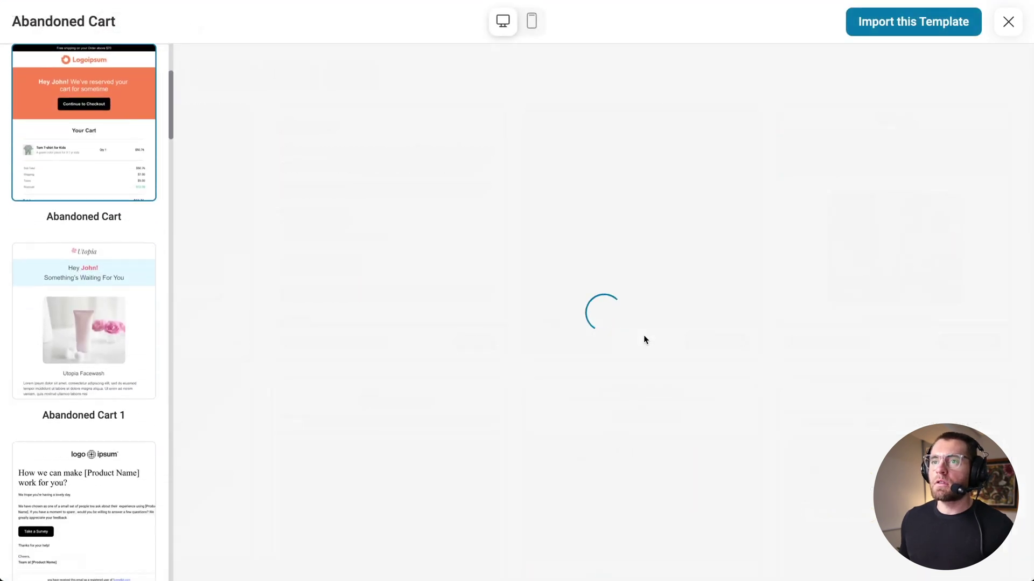
scroll(602, 312, down, 10)
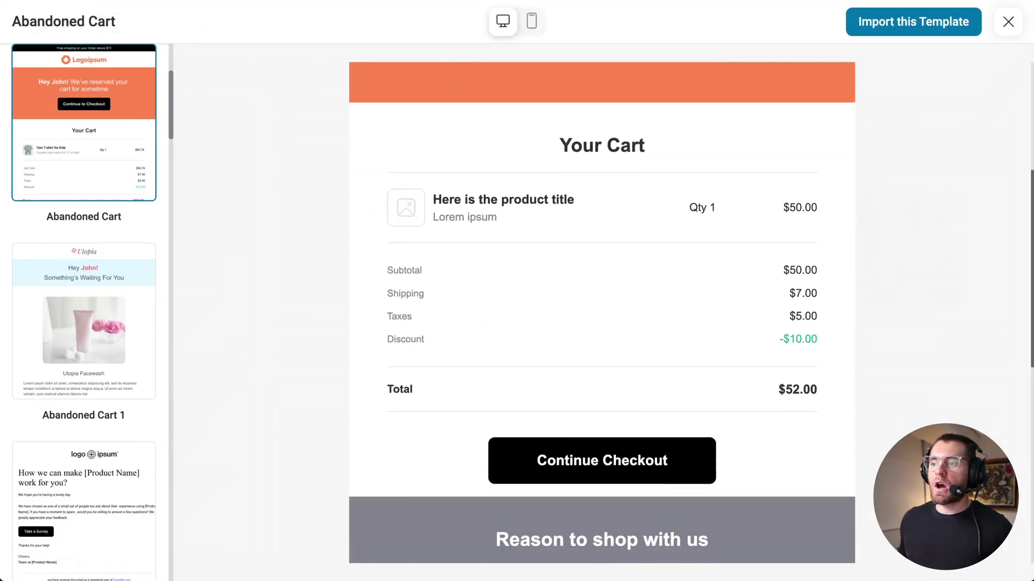
scroll(602, 312, up, 10)
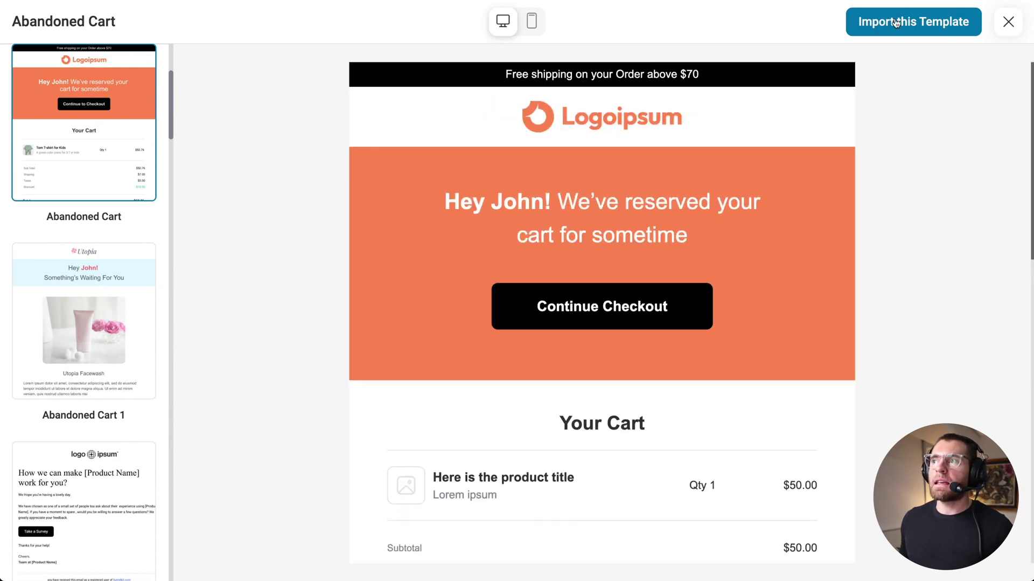
click(896, 23)
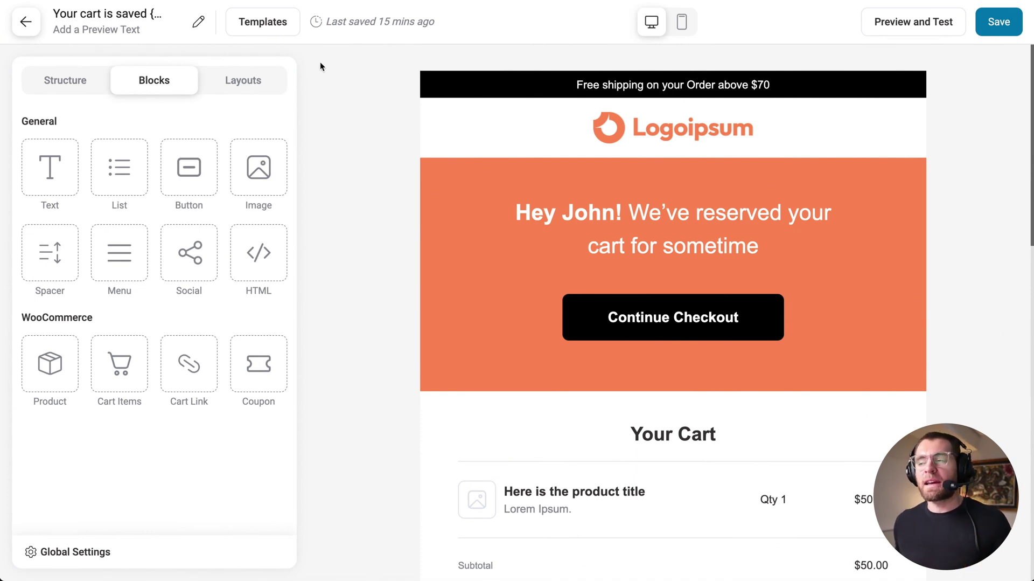
Add a single-column row above the logo with a text block reading 'fasdfadsdsafasd'
click(64, 79)
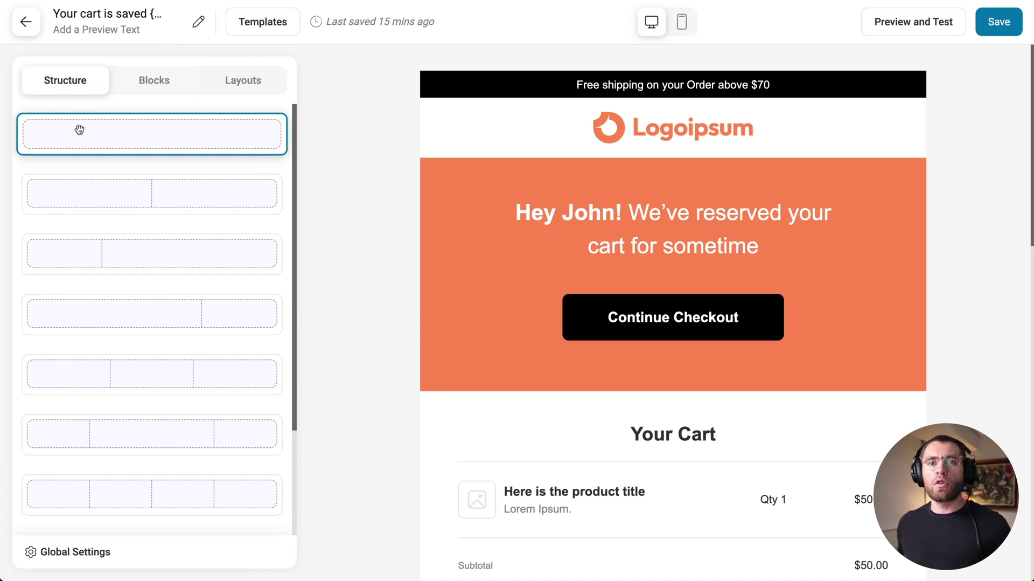
drag(79, 129, 390, 101)
click(286, 73)
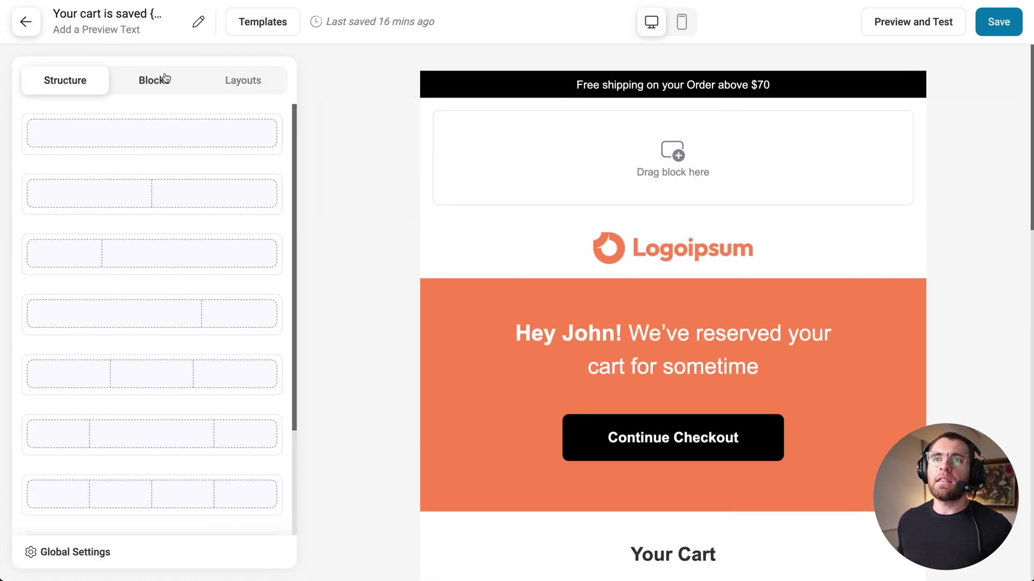
click(172, 78)
drag(75, 168, 660, 140)
text(fasdfadsdsafasd)
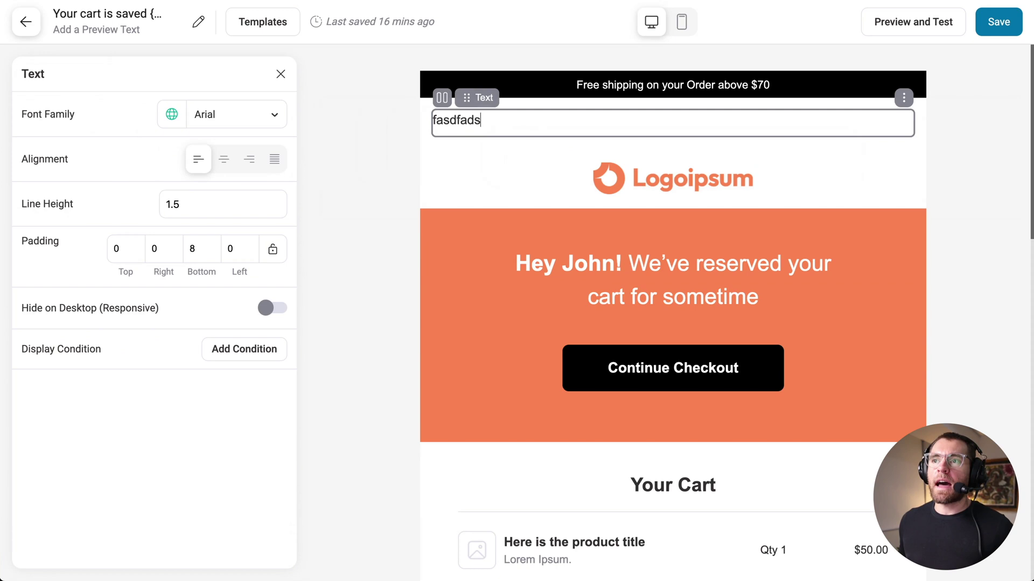
Format the new text line as bold, 22px, centred Georgia
double_click(486, 121)
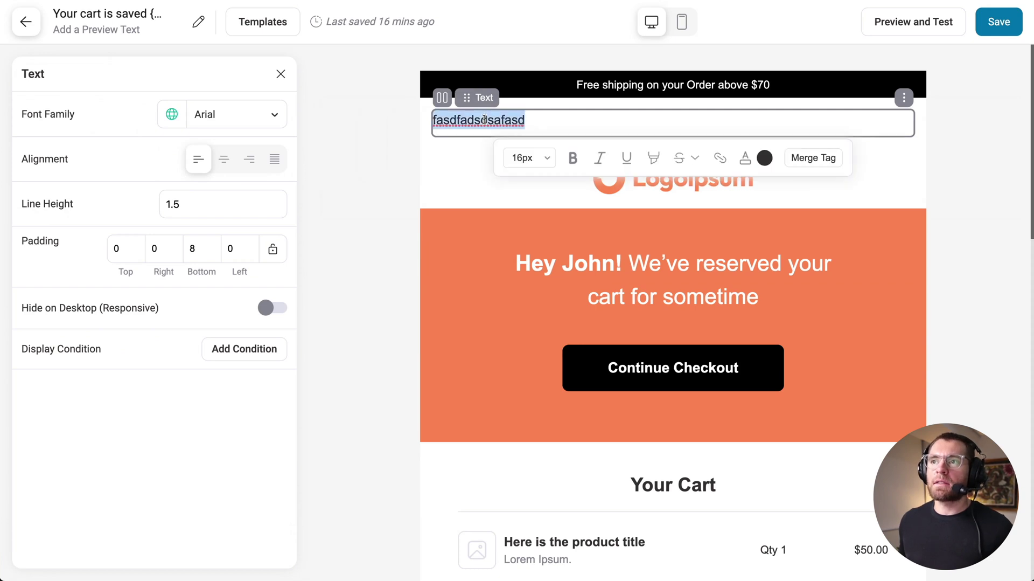
click(572, 158)
click(530, 157)
scroll(528, 318, down, 3)
click(535, 363)
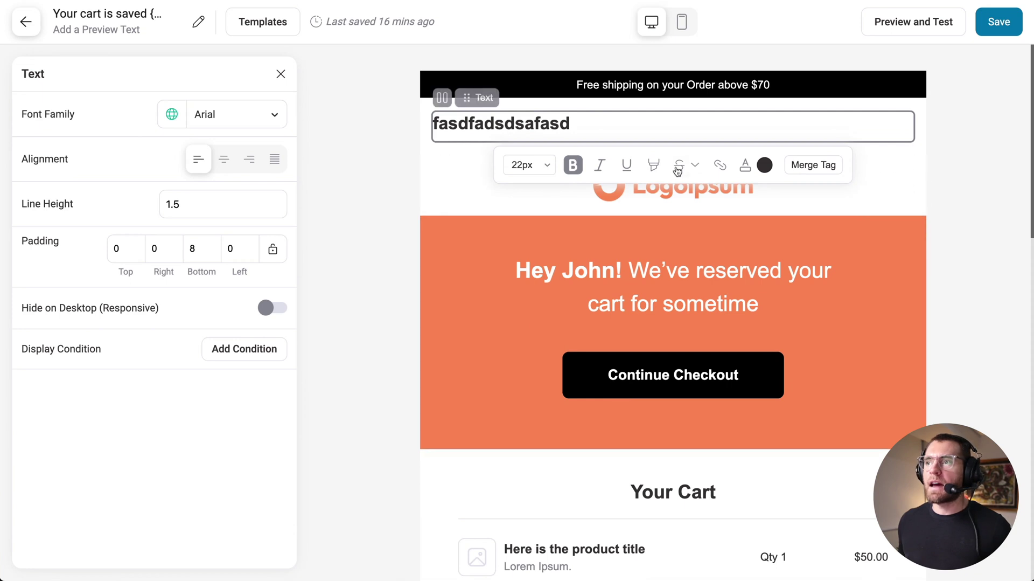
click(226, 157)
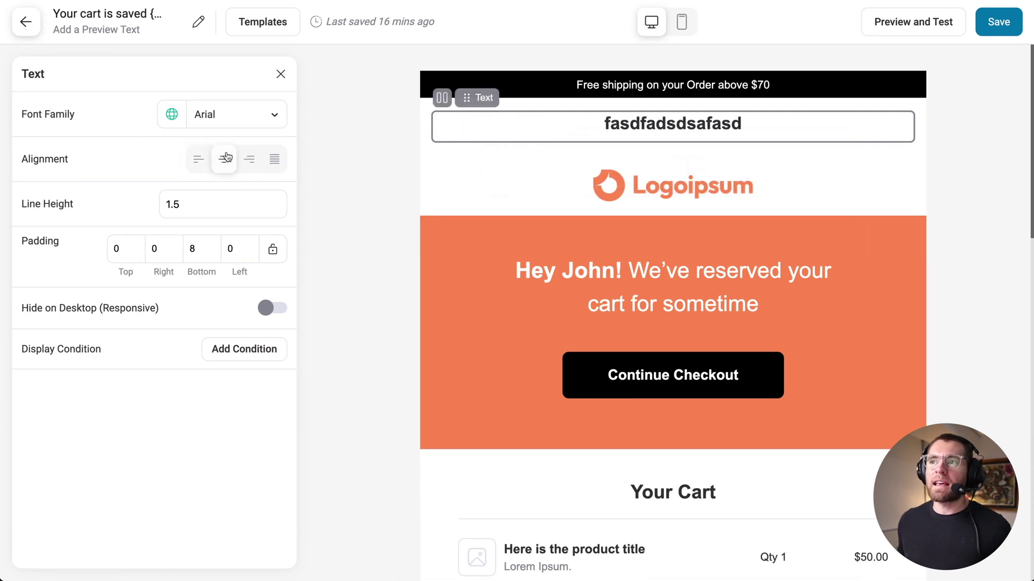
click(248, 113)
click(228, 323)
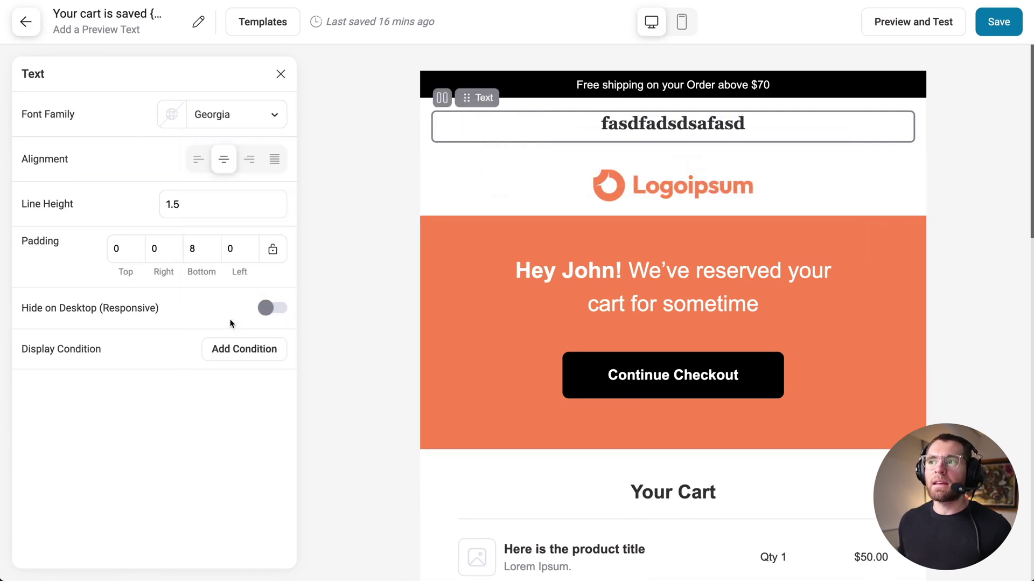
Finish editing the text line, close its settings and save the email
click(688, 131)
double_click(688, 131)
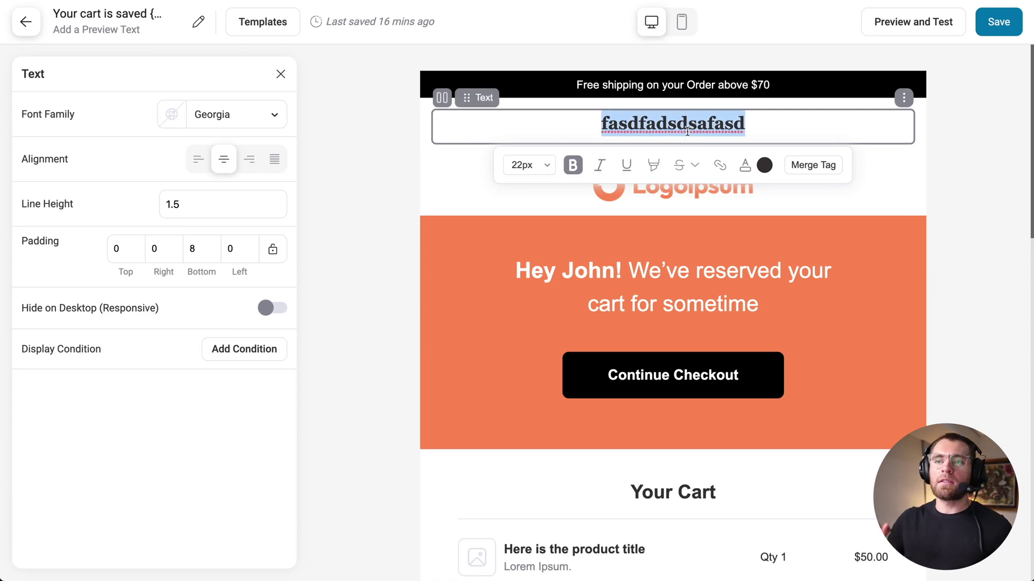
click(688, 131)
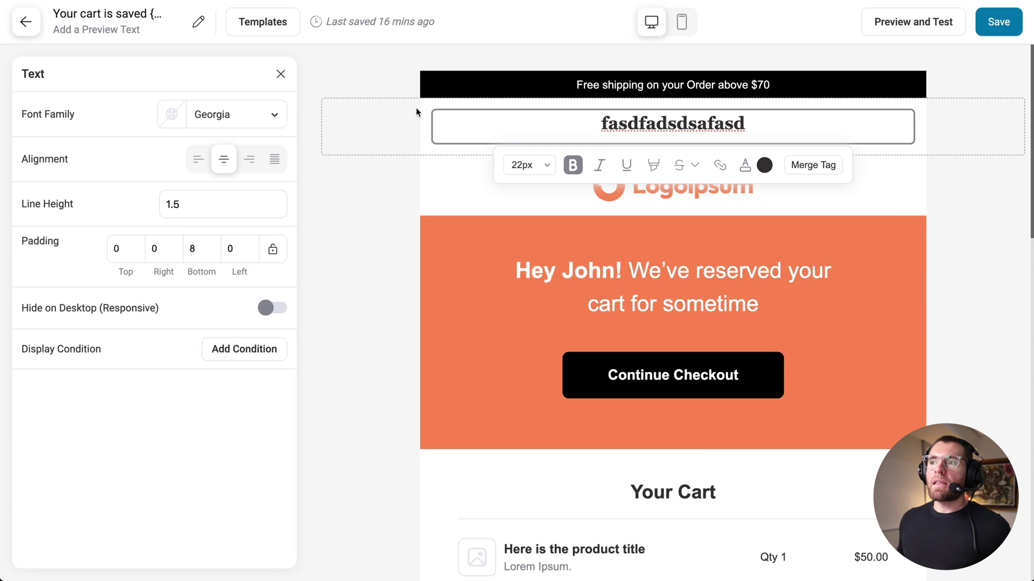
click(381, 102)
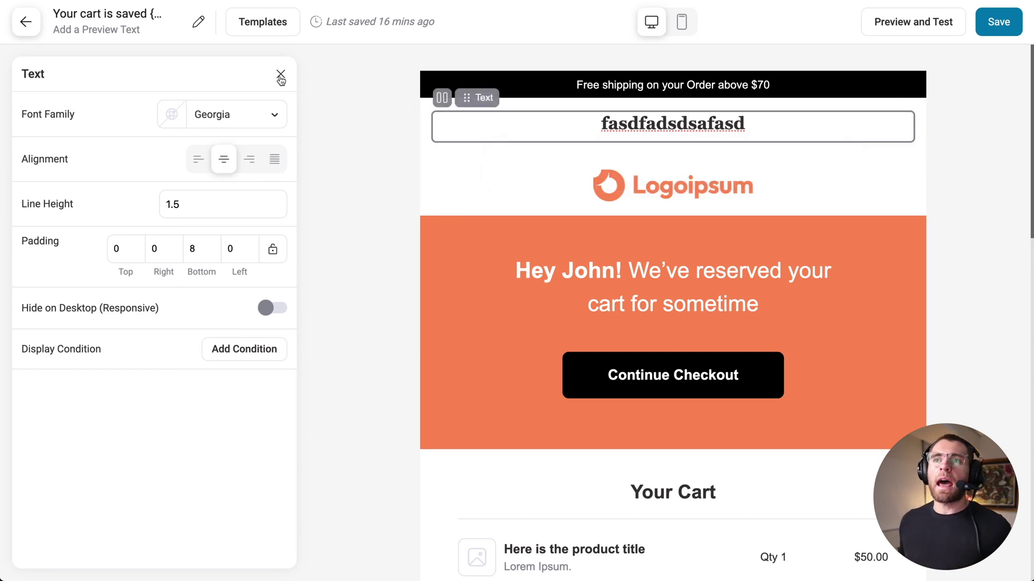
click(280, 75)
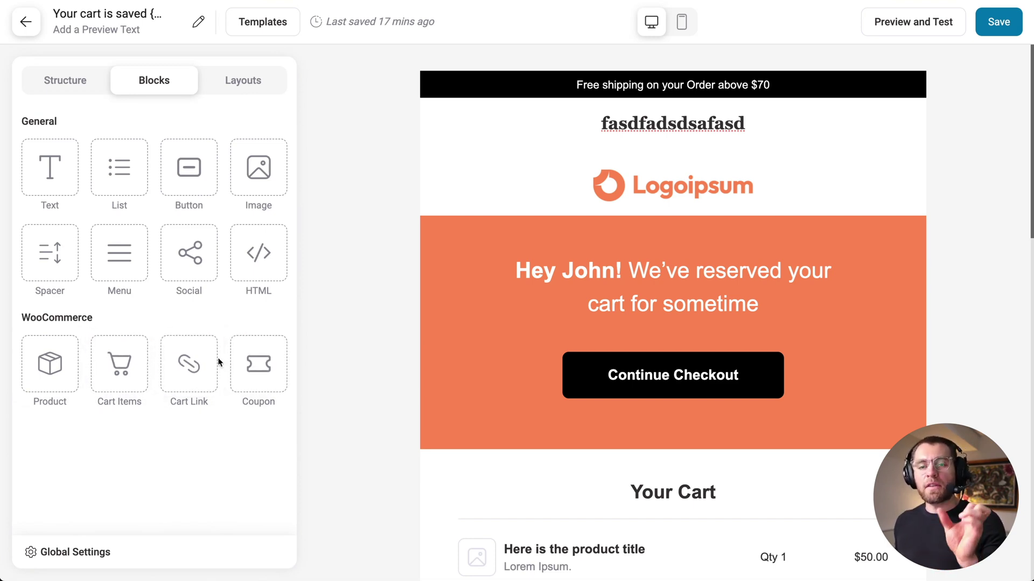
click(999, 22)
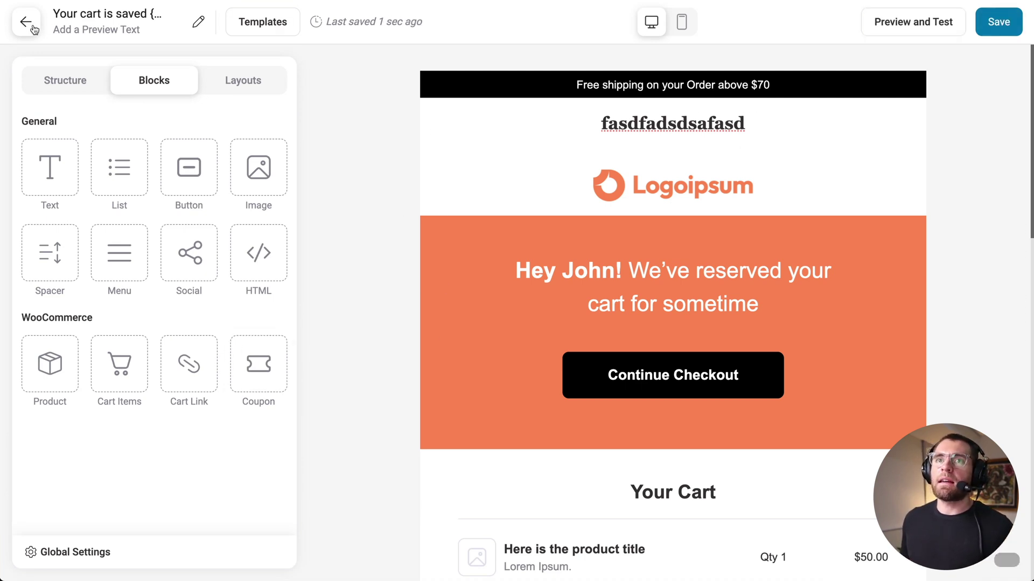
click(34, 28)
click(796, 89)
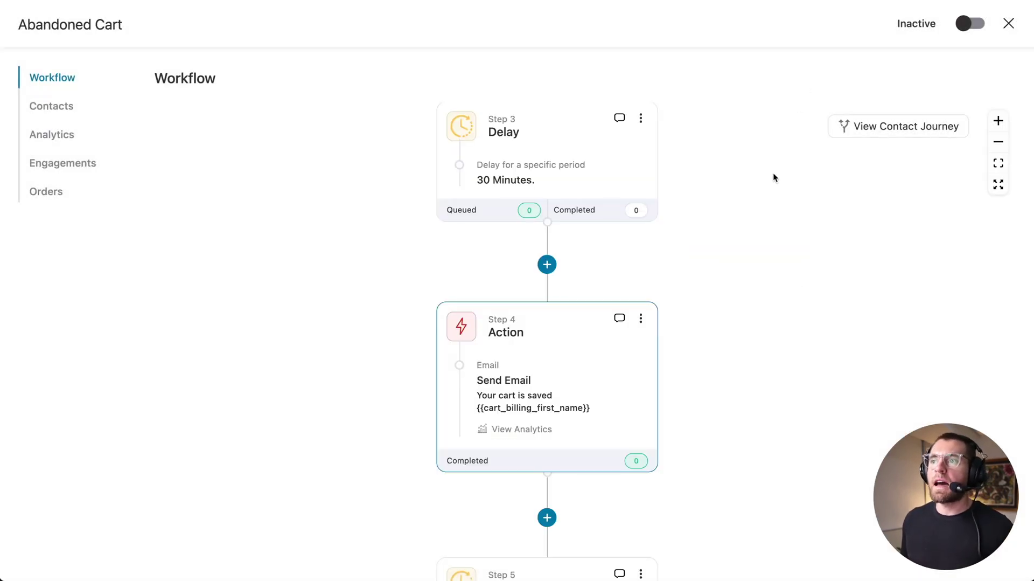
scroll(769, 269, up, 5)
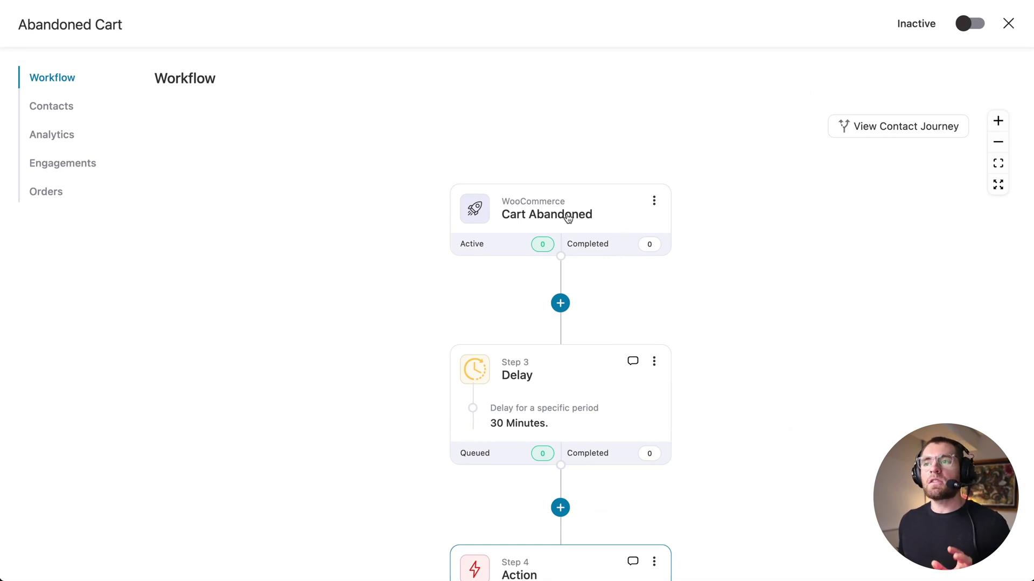
scroll(746, 364, down, 6)
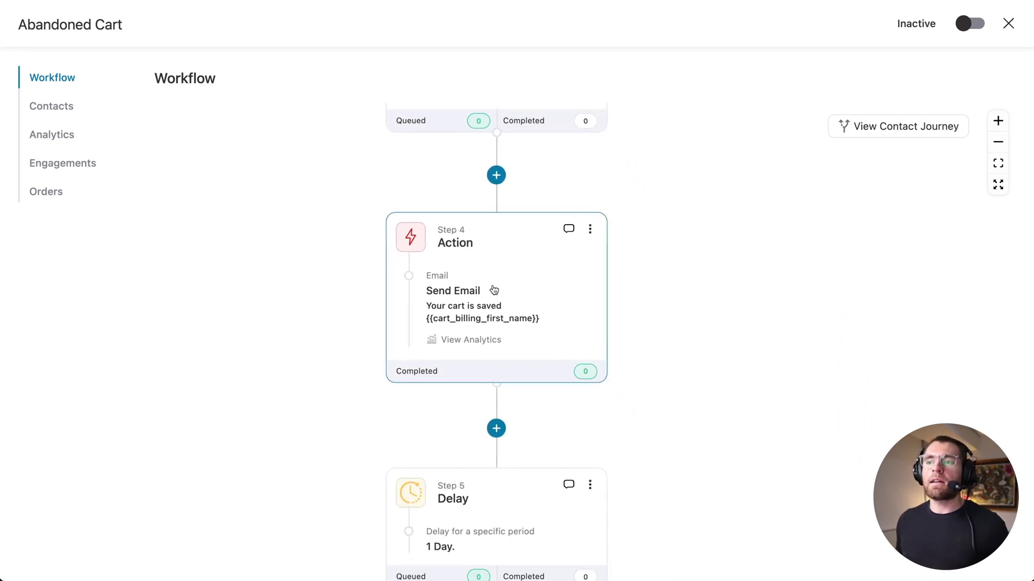
click(491, 292)
click(495, 420)
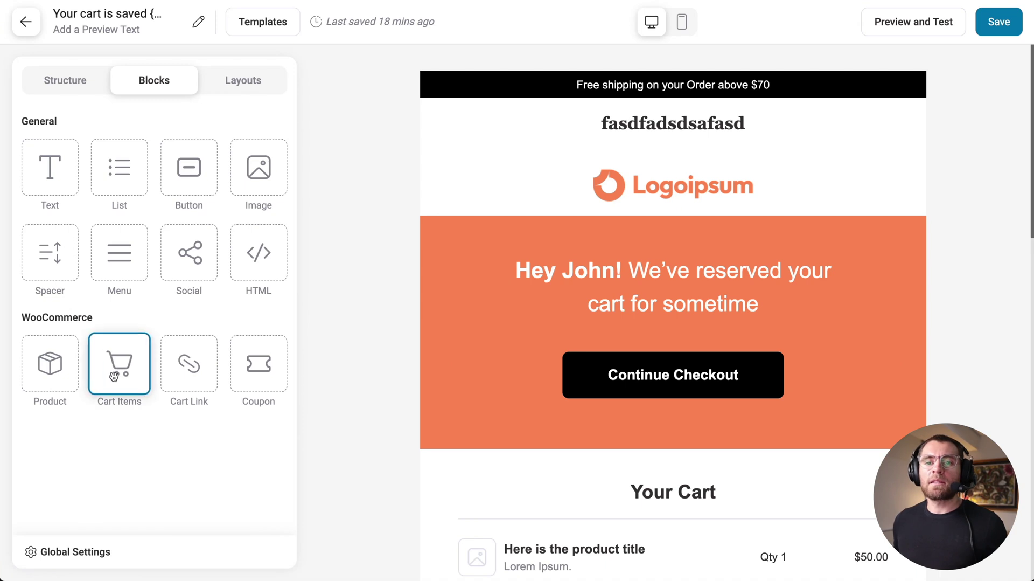
Add a cart items block to the email and inspect its settings
drag(114, 373, 414, 373)
scroll(413, 371, down, 4)
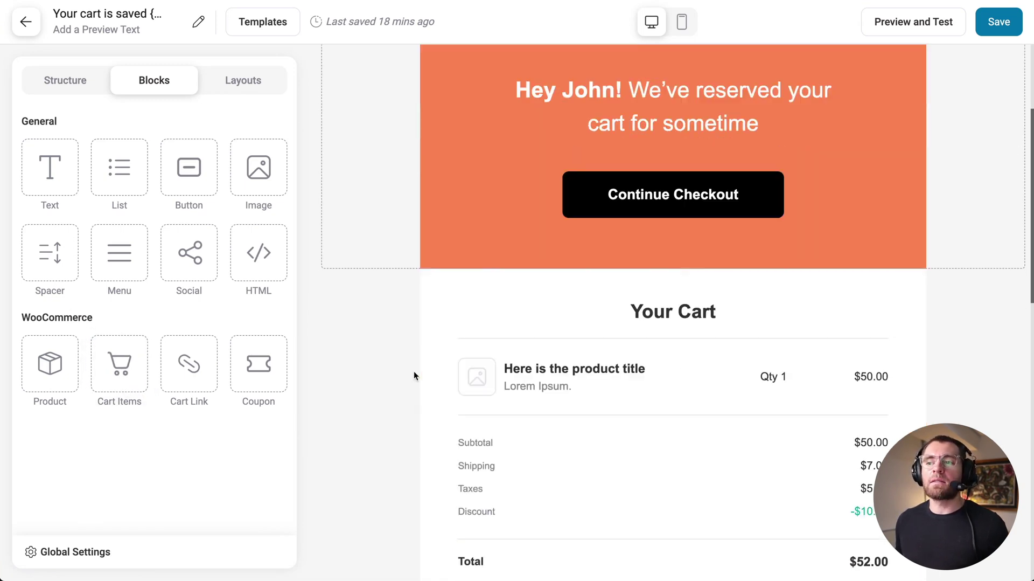
click(449, 351)
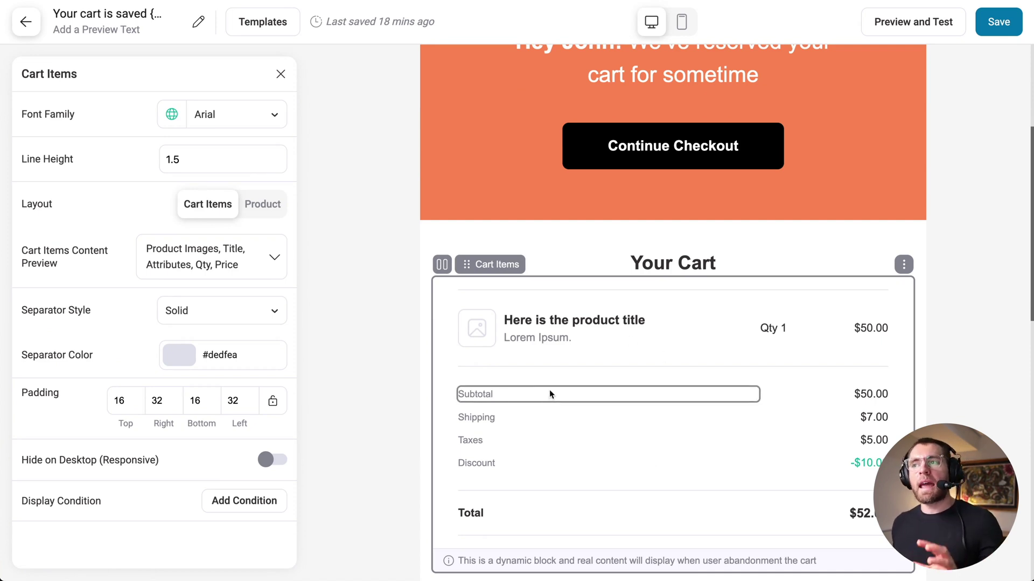
click(335, 115)
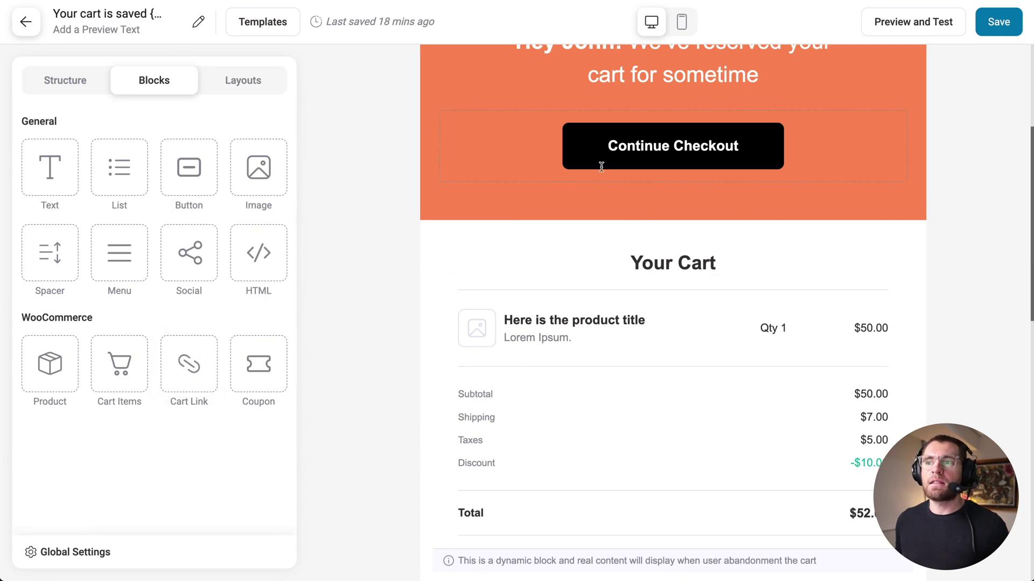
Add a cart link block, save the email design, and return to the Send Email settings
drag(197, 364, 627, 305)
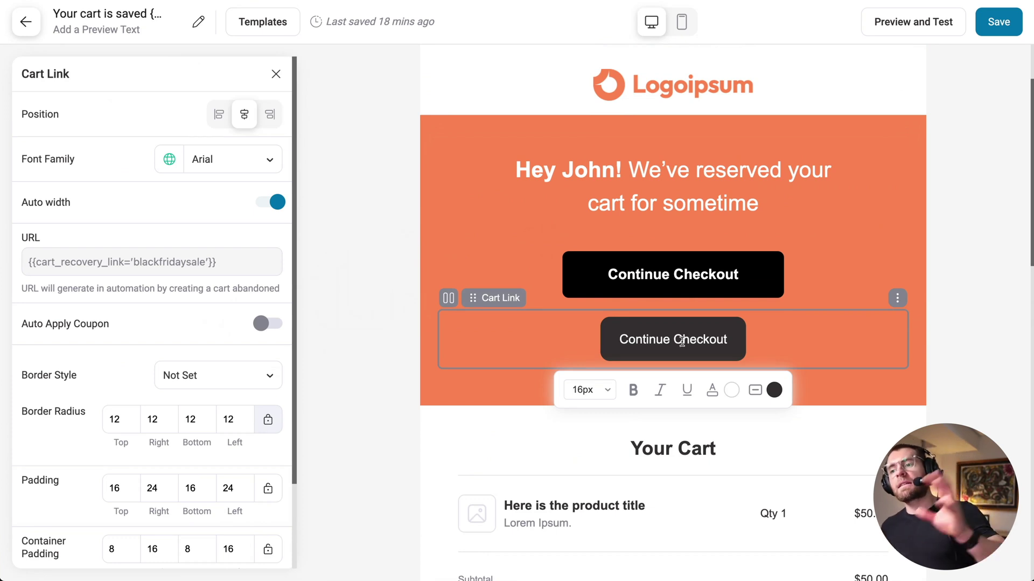
scroll(682, 340, down, 1)
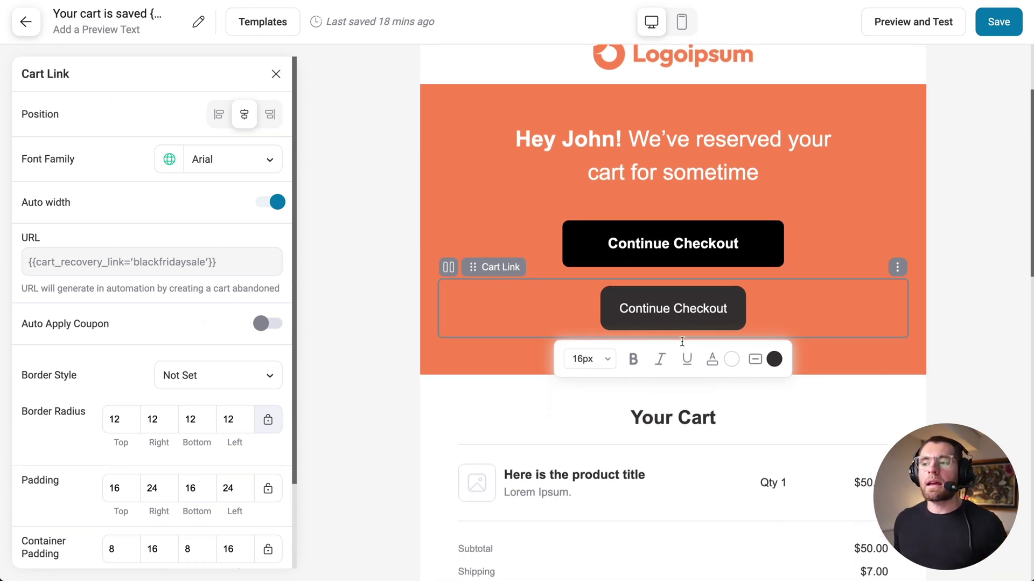
click(276, 74)
scroll(831, 138, down, 7)
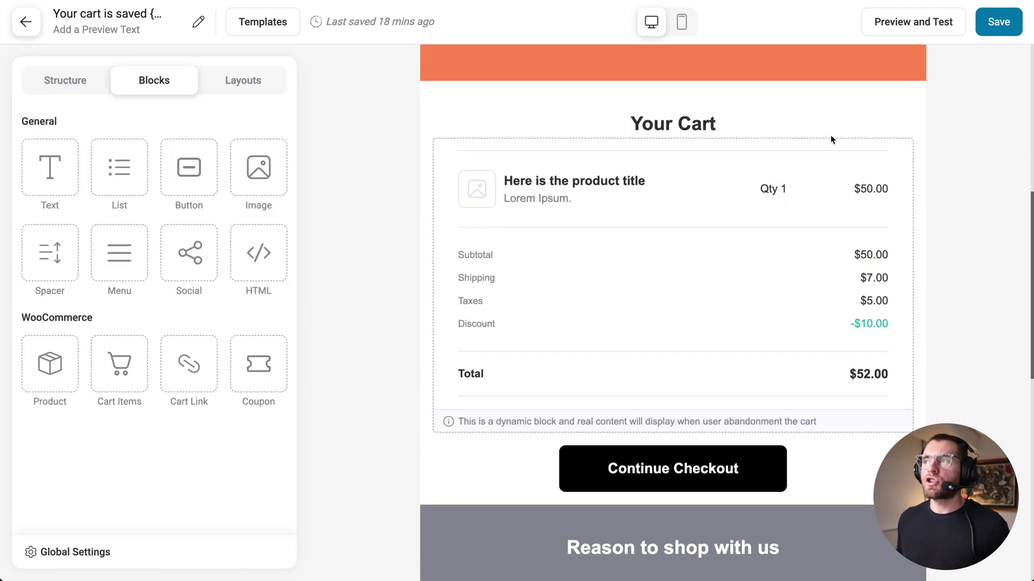
click(993, 22)
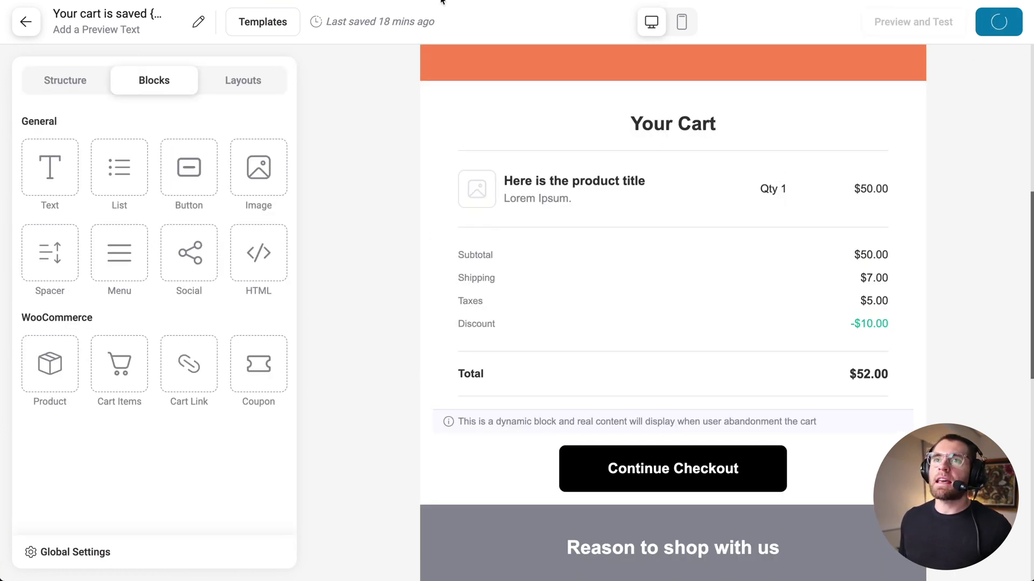
click(21, 22)
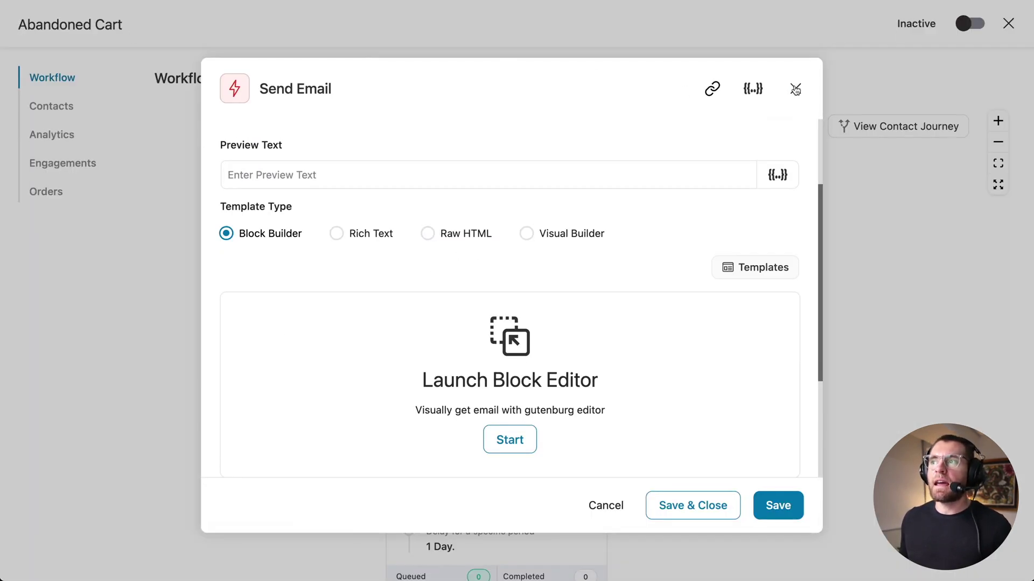
Leave the Abandoned Cart workflow and create a blank automation named 'Order Receipt Email'
click(796, 89)
click(1009, 24)
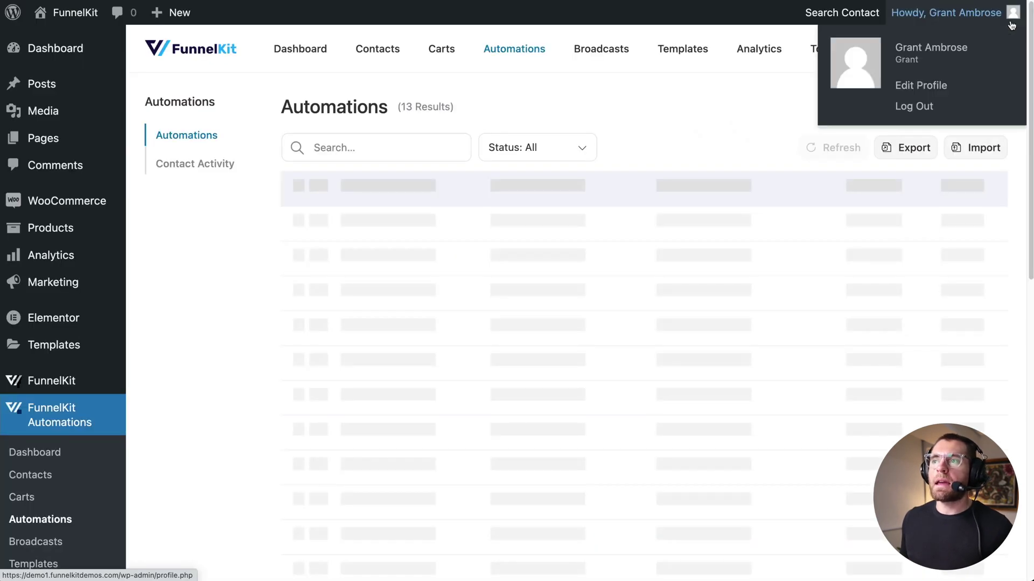
click(904, 106)
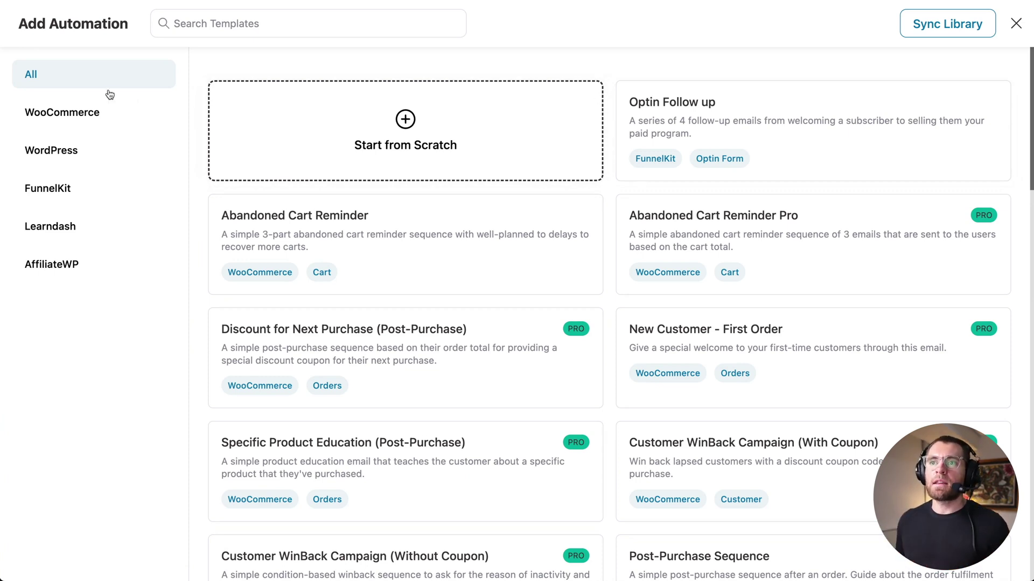
click(394, 125)
text(Order Receipt Email)
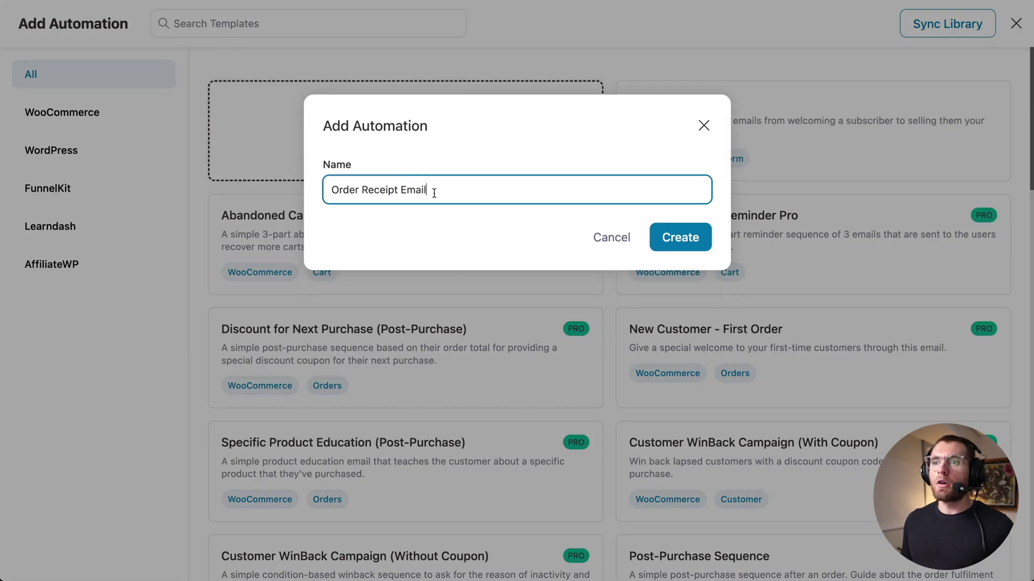
click(679, 239)
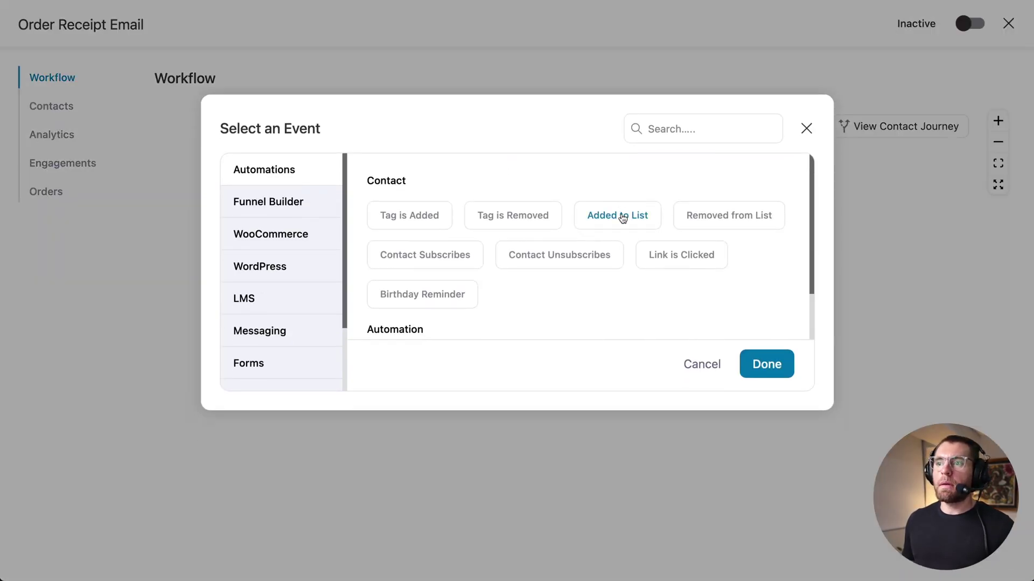
Set the trigger to Order Status Changed, to status Processing, allowed to run multiple times
click(284, 233)
scroll(624, 269, down, 1)
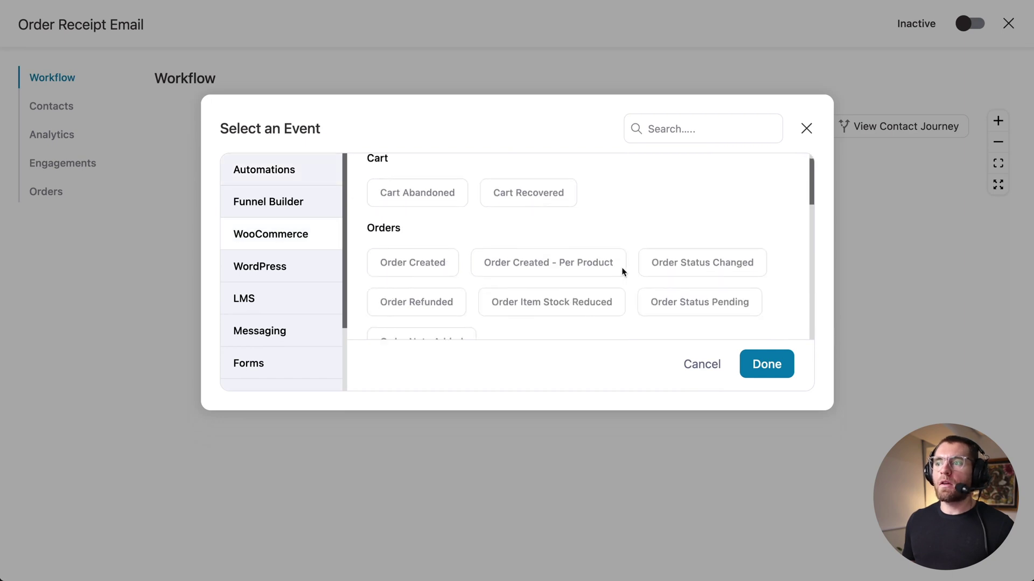
click(710, 260)
click(769, 362)
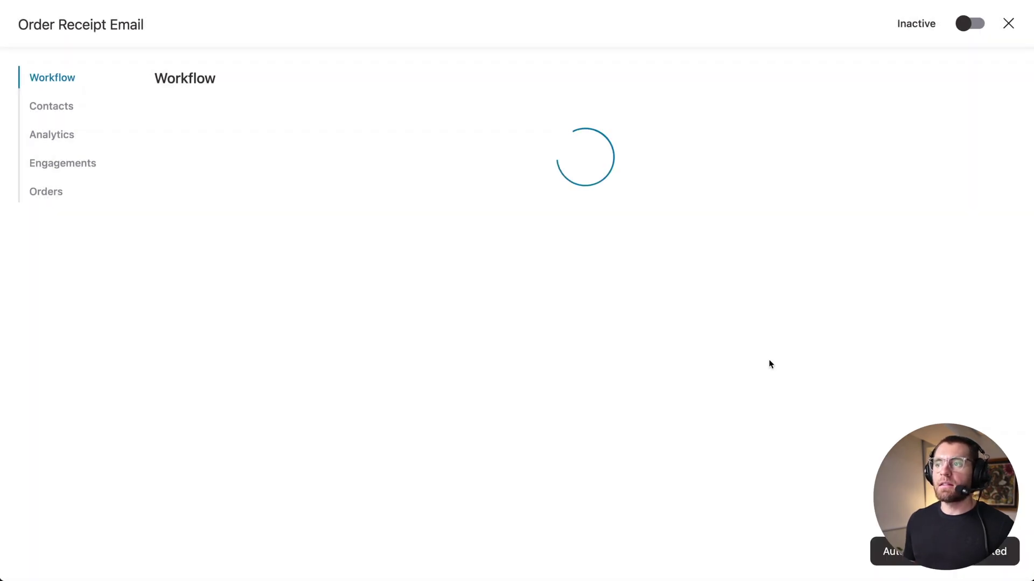
click(510, 153)
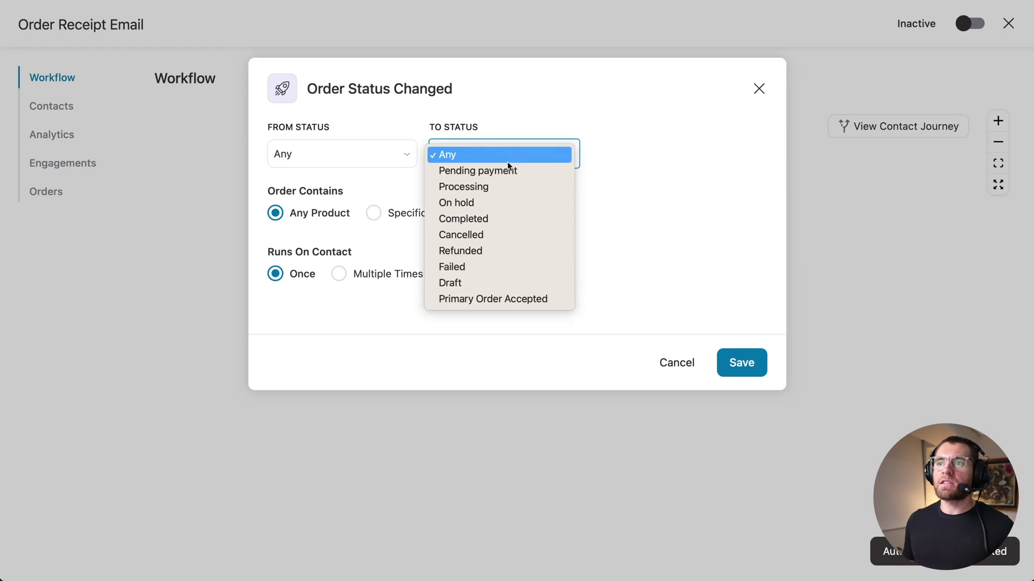
click(506, 186)
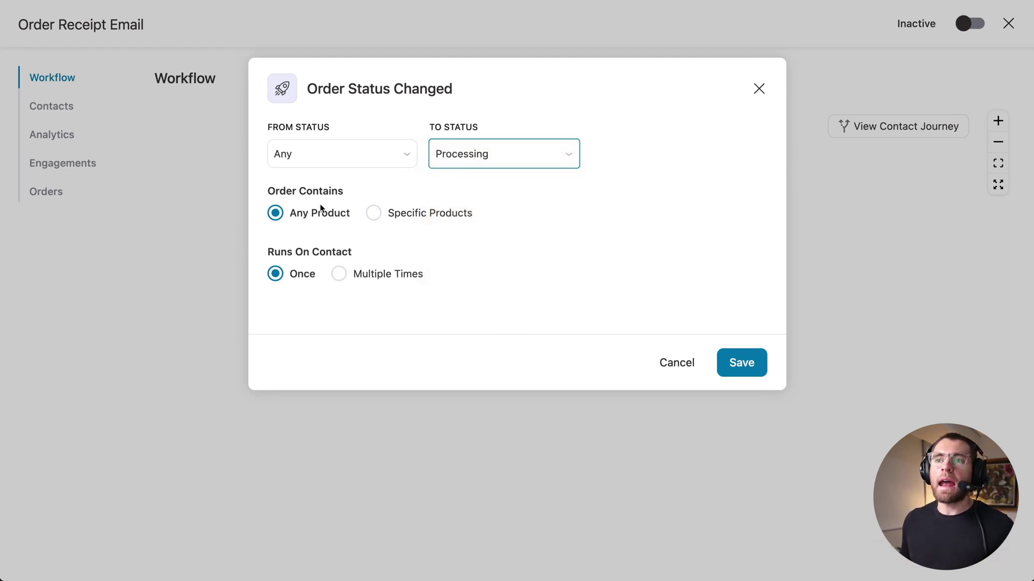
click(339, 273)
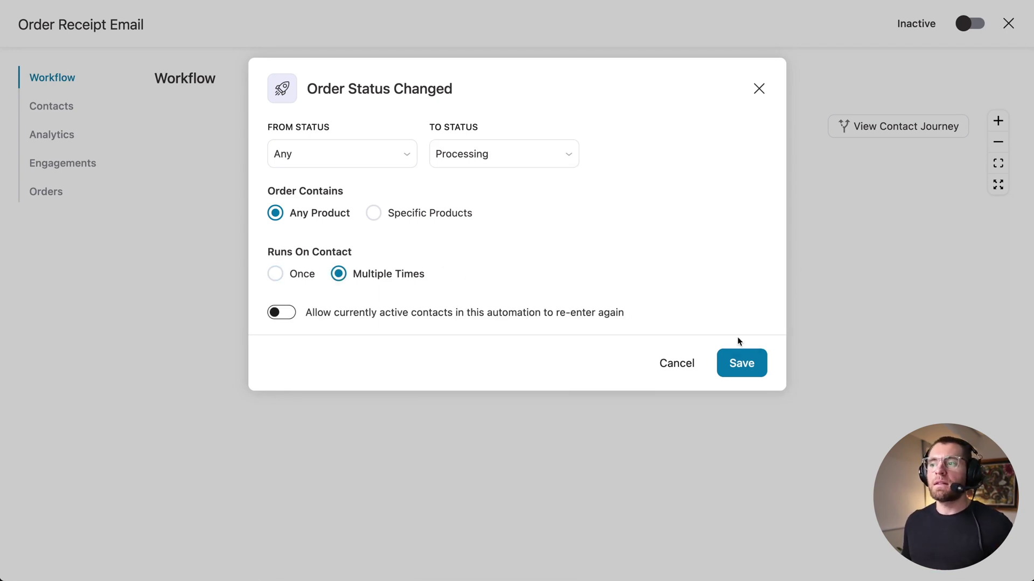
click(744, 363)
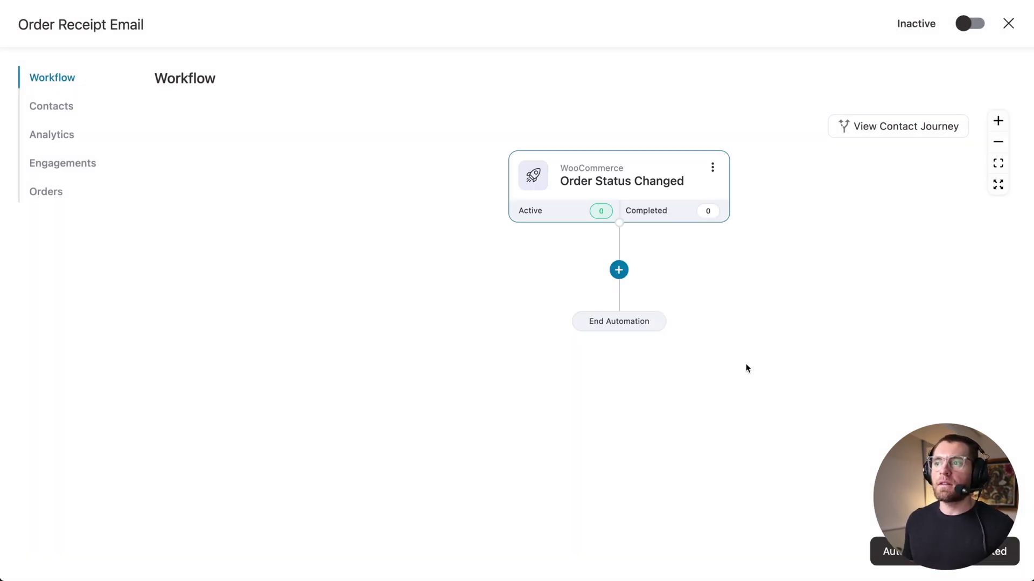
Add a Send Email action after the Order Status Changed trigger
click(619, 270)
click(587, 339)
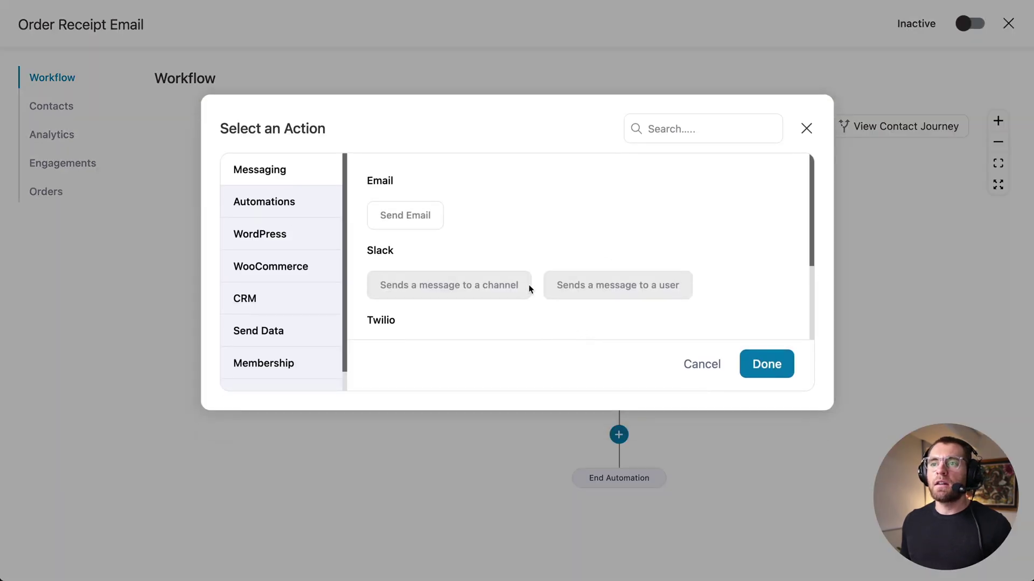
click(425, 219)
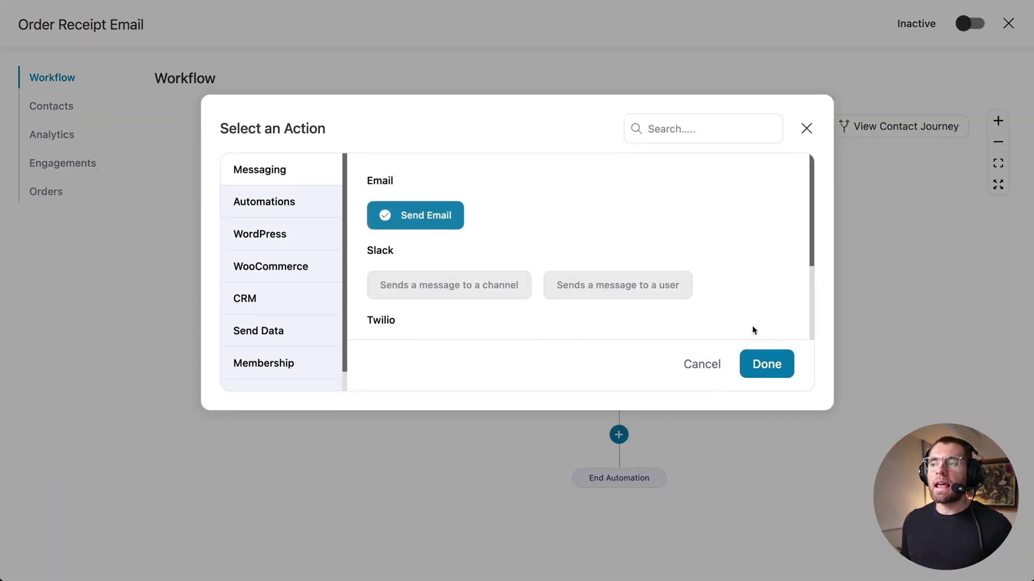
click(767, 364)
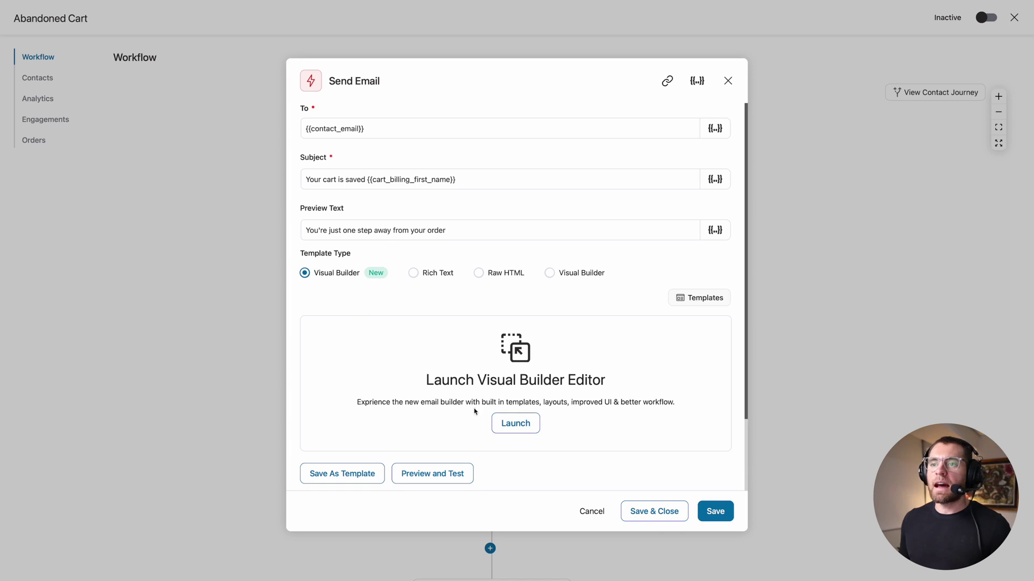
Launch the visual email builder and preview the Order Notification 1 template
click(516, 423)
scroll(498, 451, down, 3)
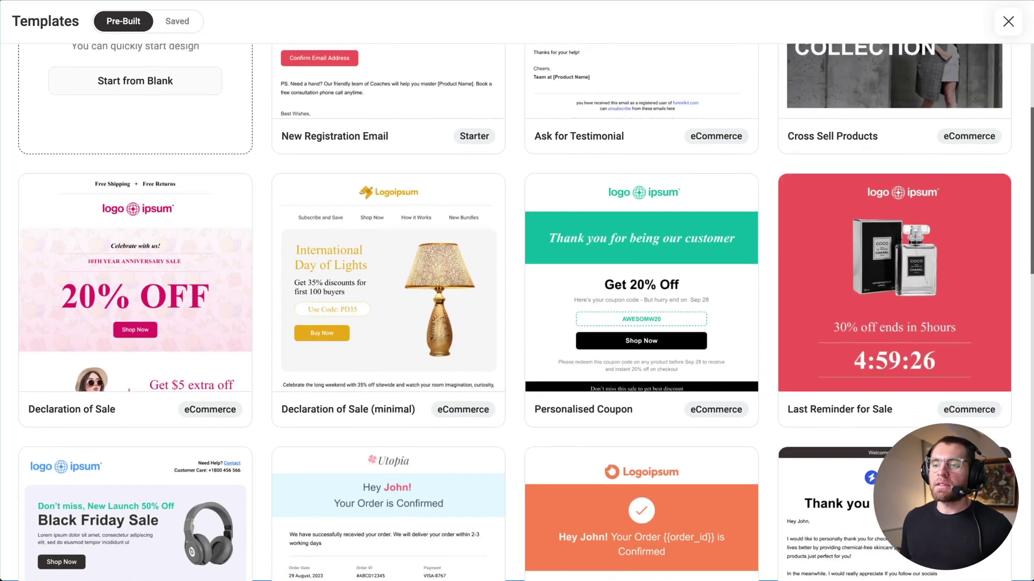
scroll(514, 311, down, 5)
mouse_move(433, 158)
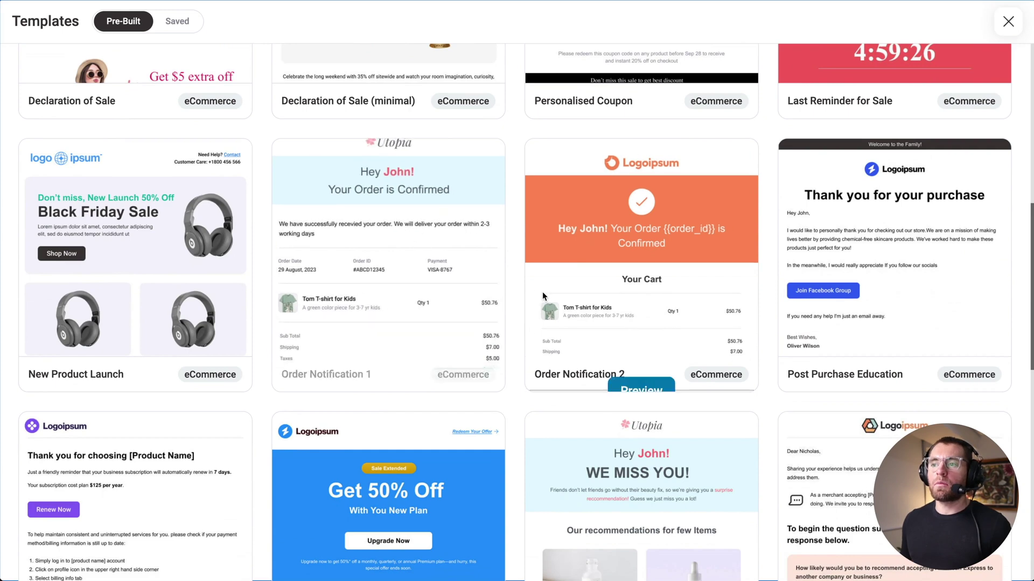
click(389, 370)
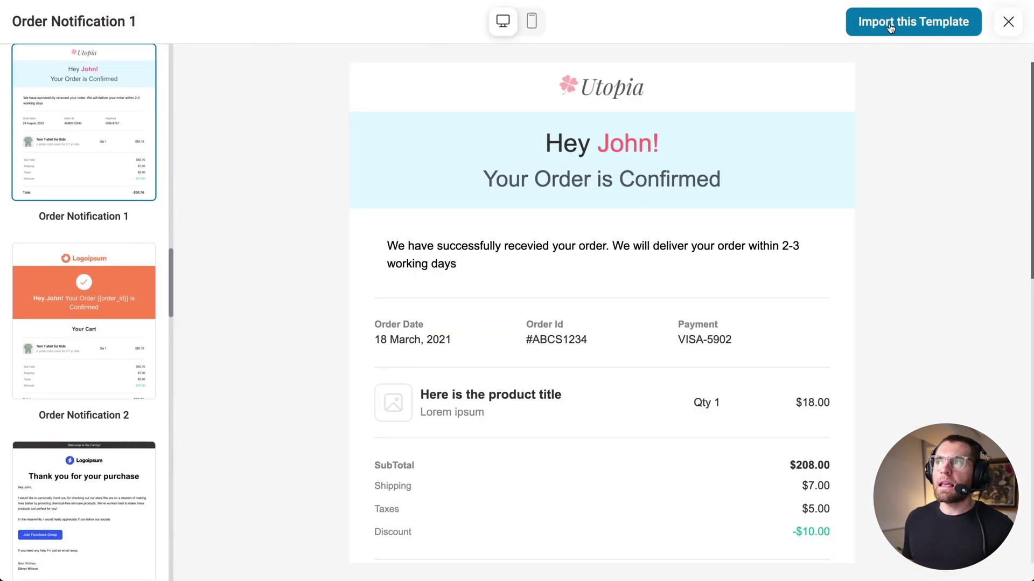
Import the Order Notification 1 template into the email and review its content
click(890, 28)
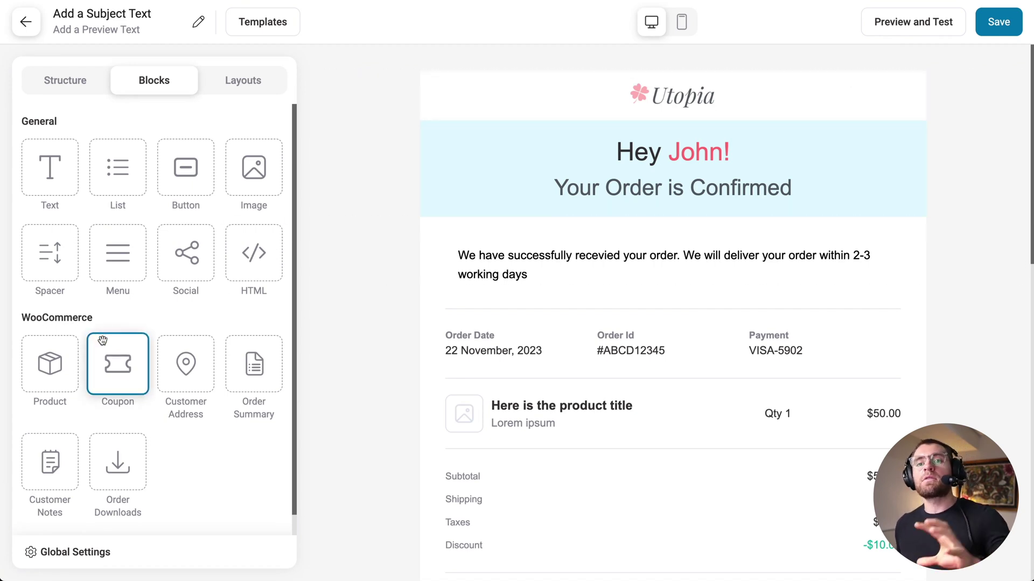
scroll(102, 341, down, 1)
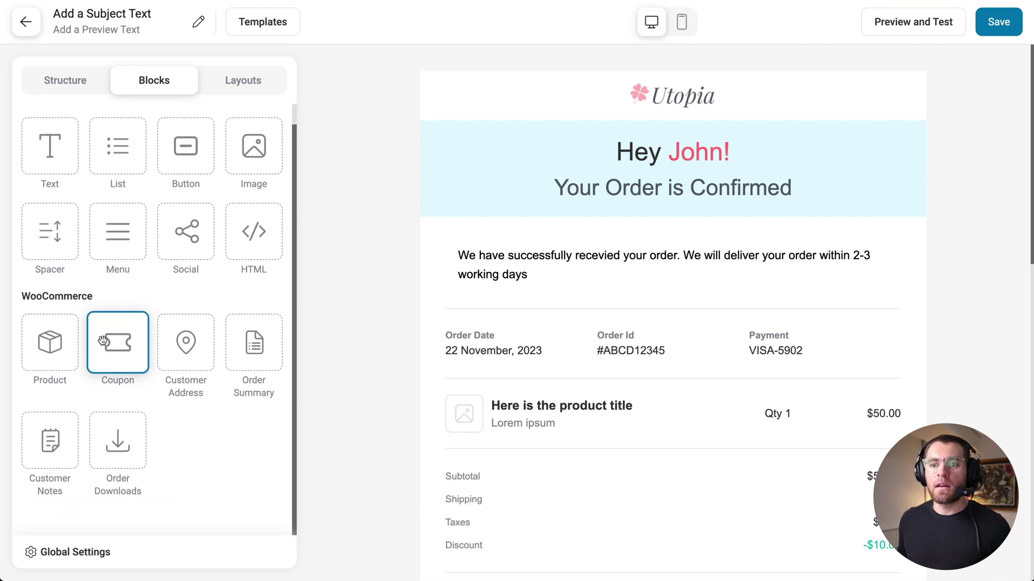
scroll(454, 355, down, 7)
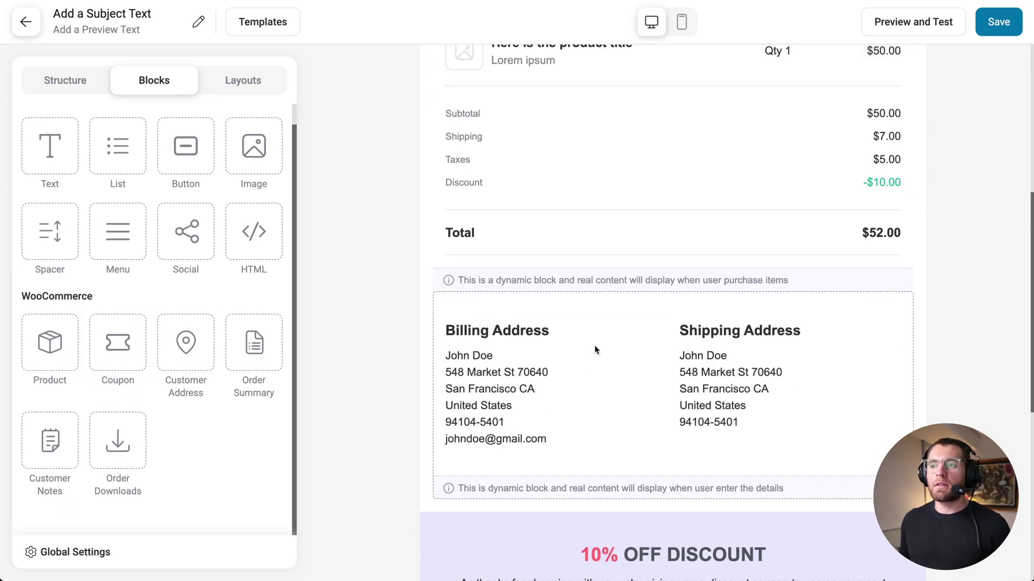
scroll(555, 339, up, 3)
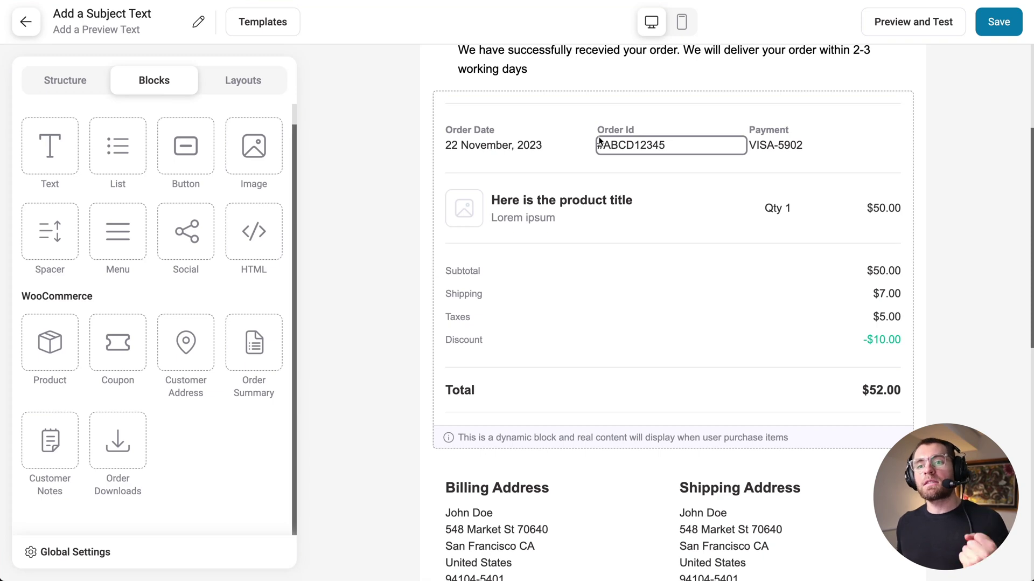
scroll(600, 141, down, 3)
drag(49, 440, 499, 515)
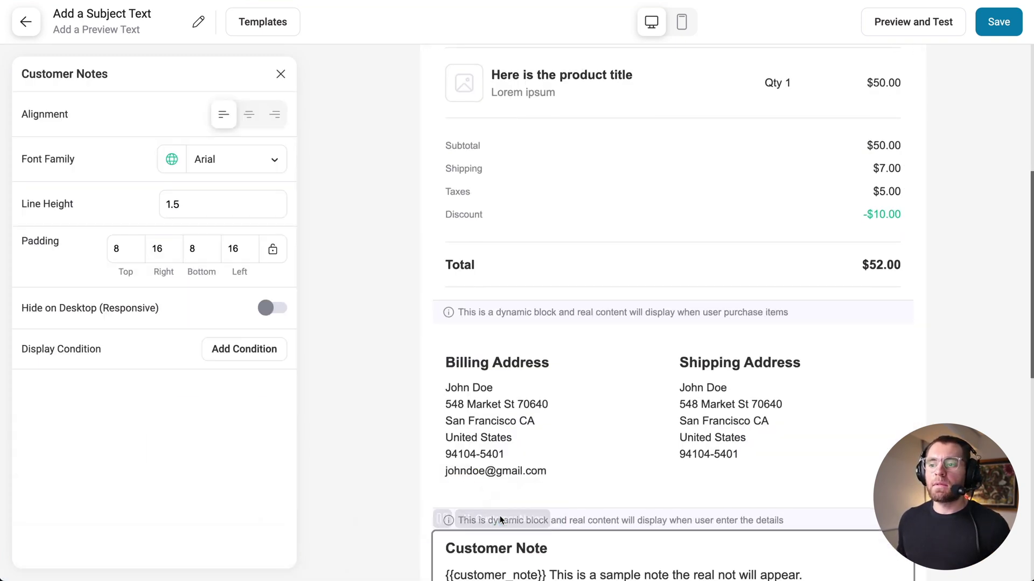
scroll(500, 515, down, 3)
scroll(500, 515, down, 4)
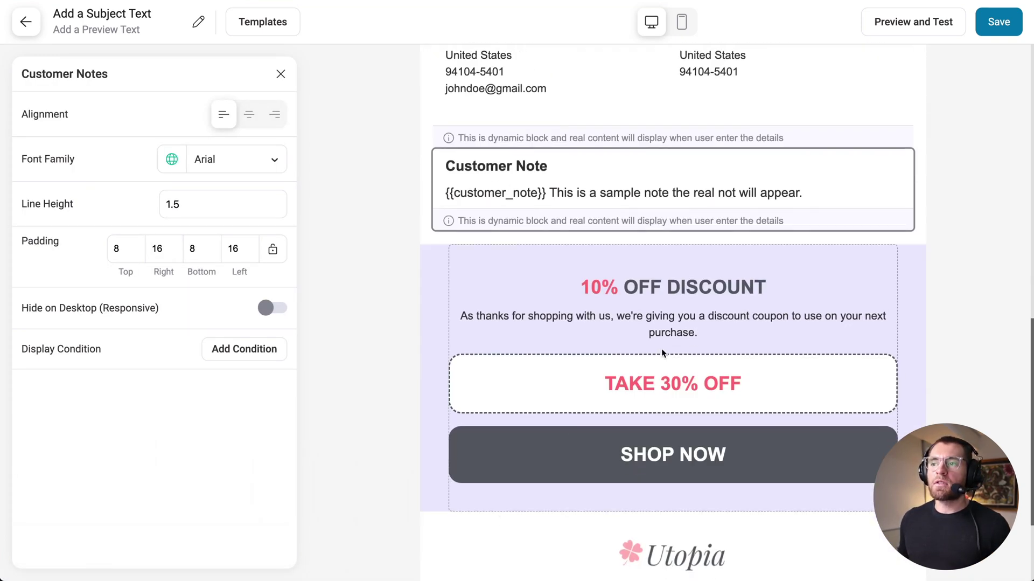
click(281, 75)
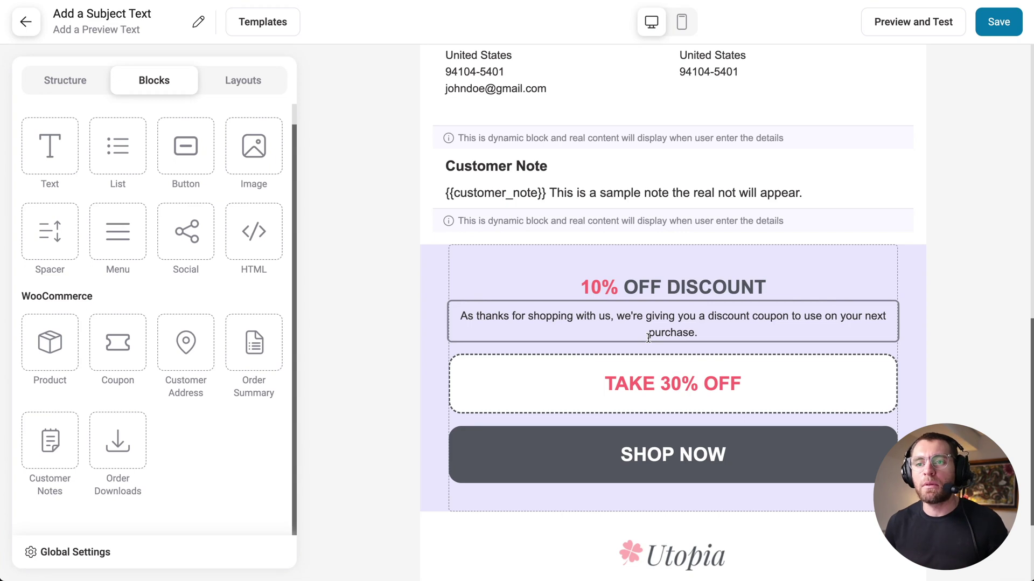
Delete the header, order confirmation, order content, logo and footer rows, leaving one empty row
scroll(649, 337, up, 13)
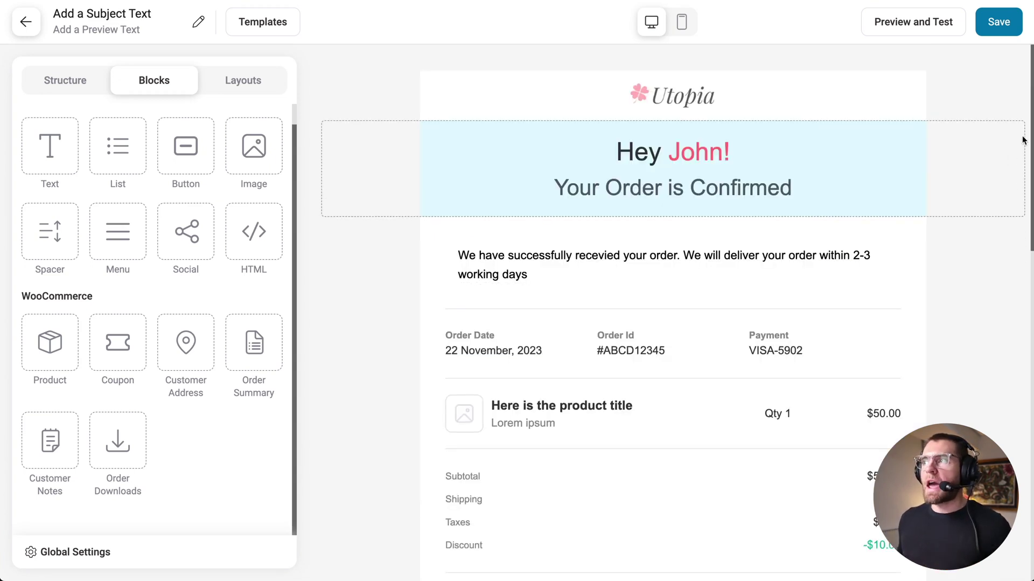
drag(1032, 140, 1024, 93)
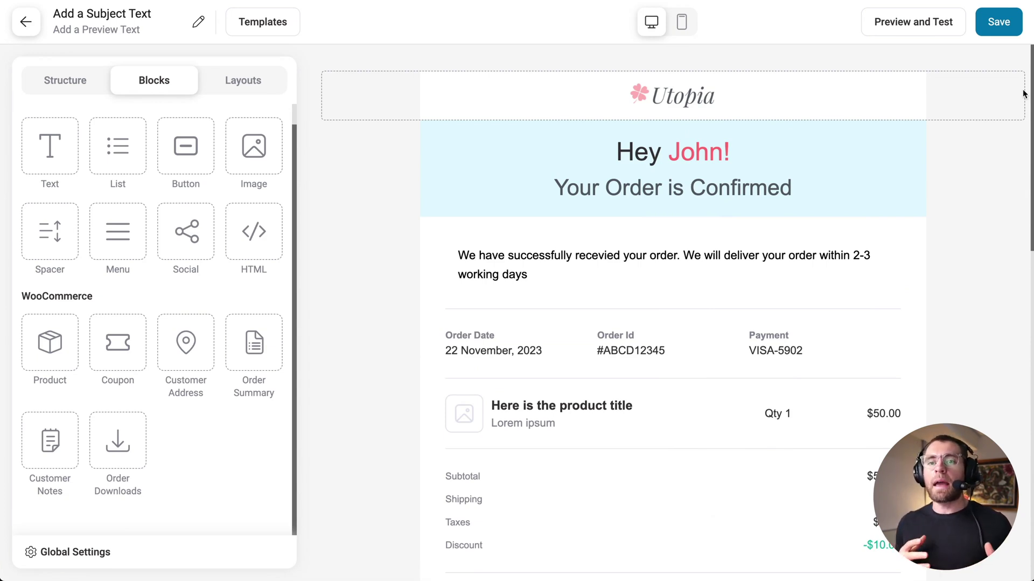
click(1025, 94)
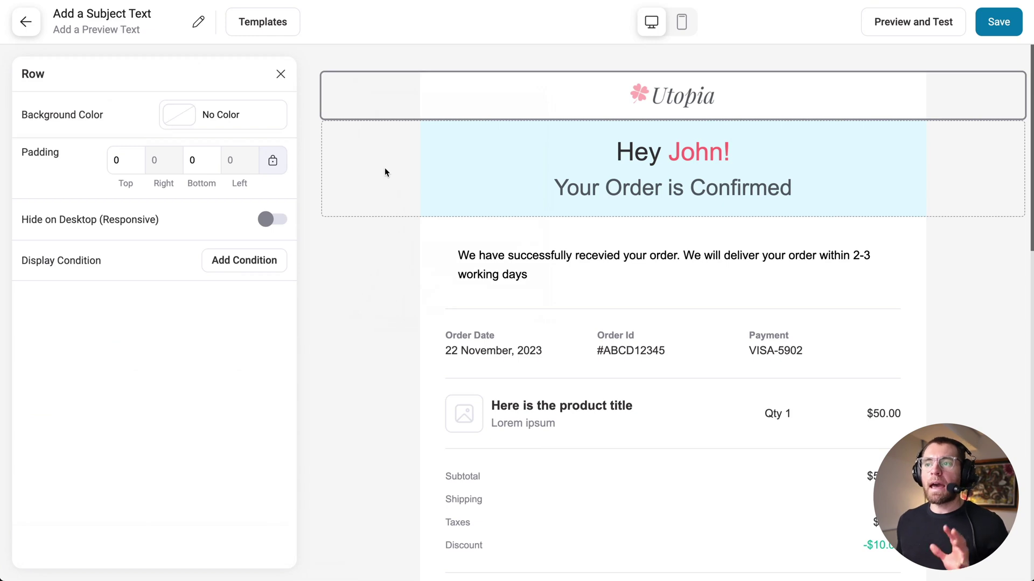
mouse_move(387, 112)
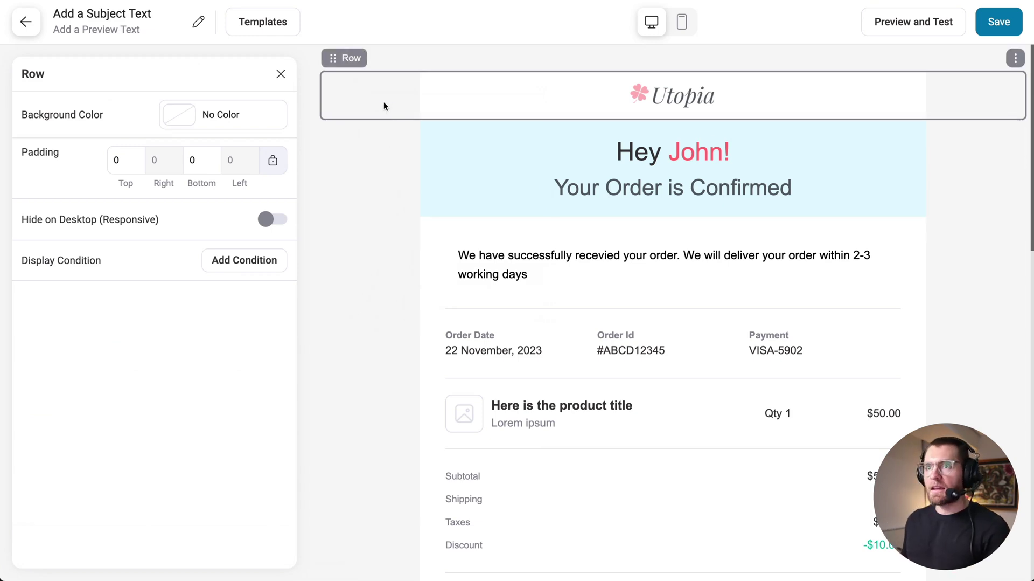
click(382, 151)
key(Delete)
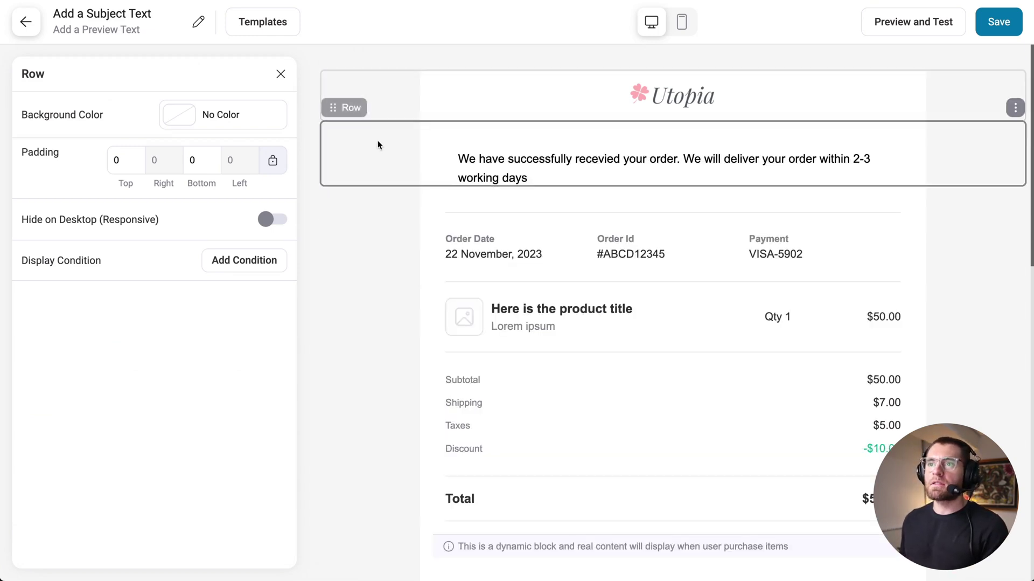
key(Delete)
key(Delete)
key(Delete)
key(Delete)
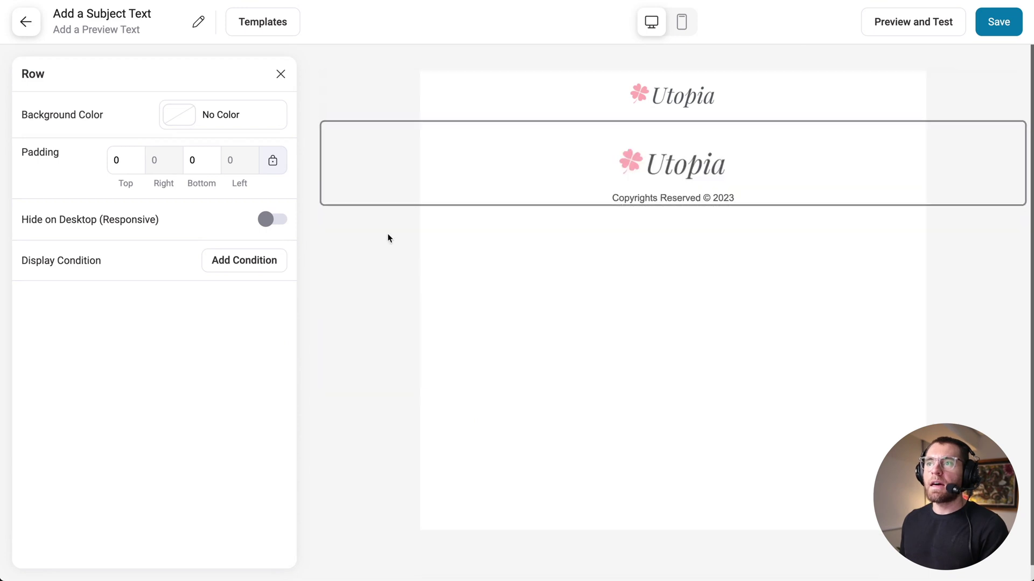
key(Delete)
key(Delete)
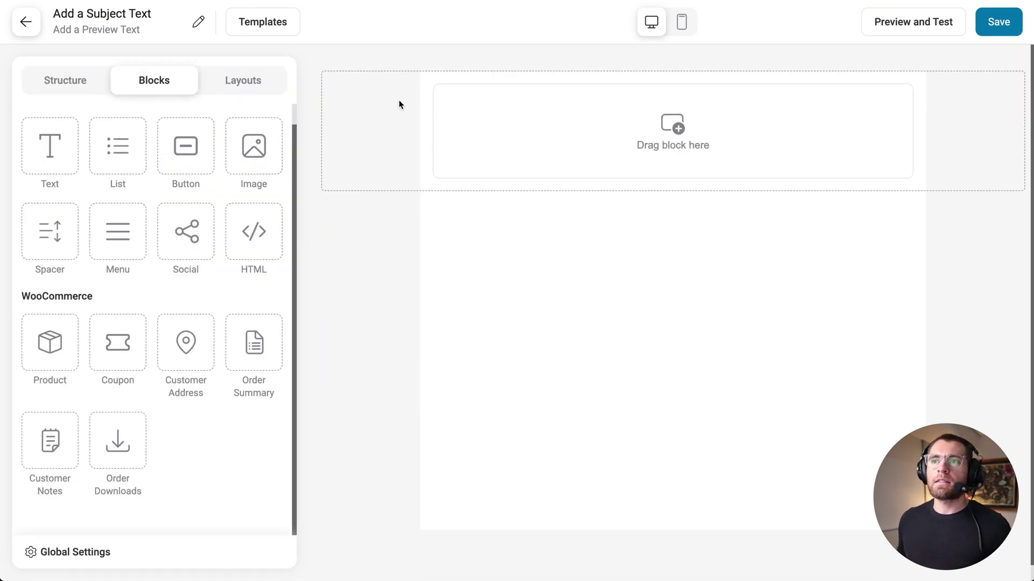
Place an Image block in the empty row using utopialogo1.png from the Media Library
click(363, 111)
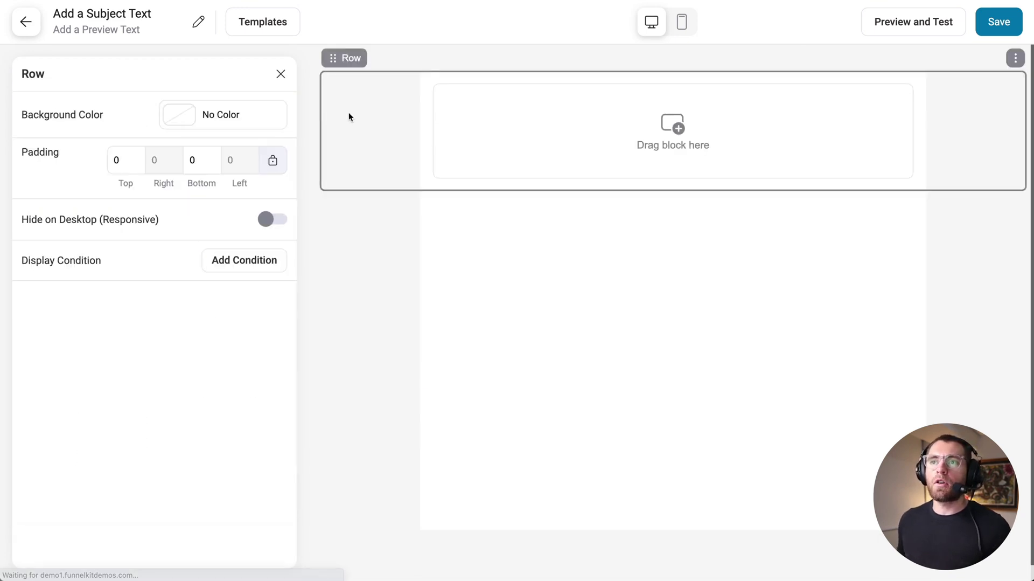
click(423, 99)
click(503, 115)
click(281, 74)
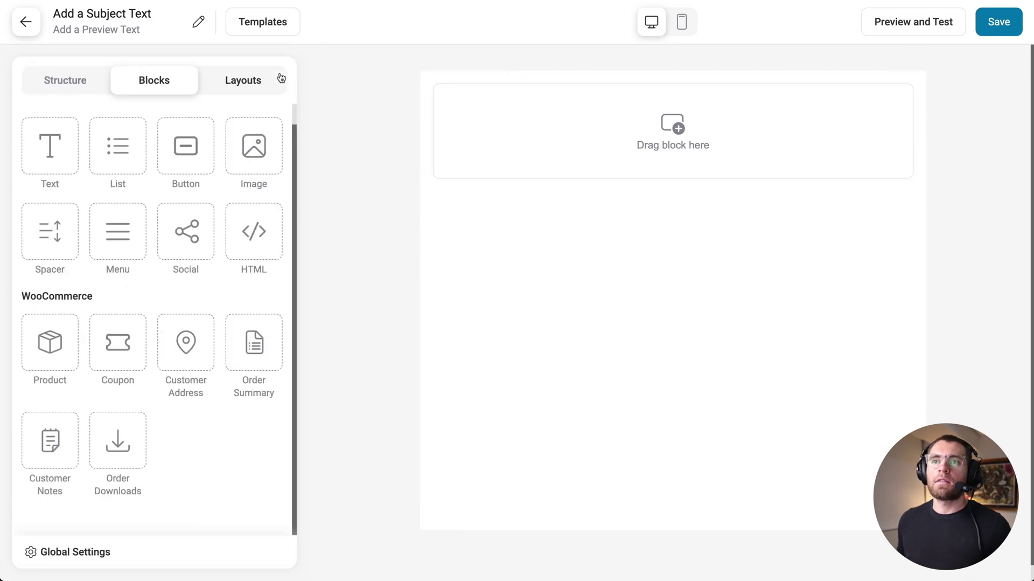
drag(253, 146, 680, 136)
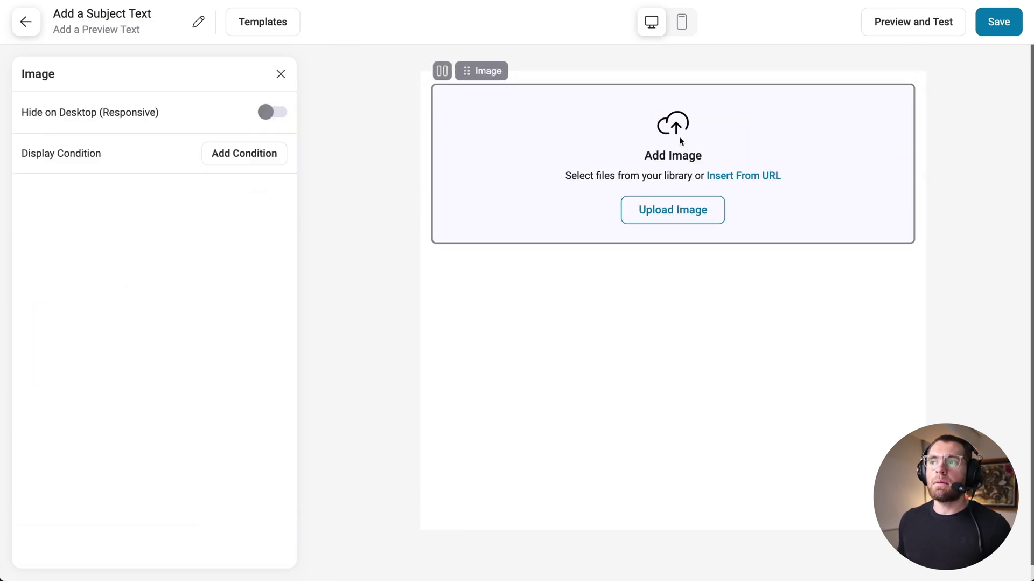
click(682, 209)
click(243, 284)
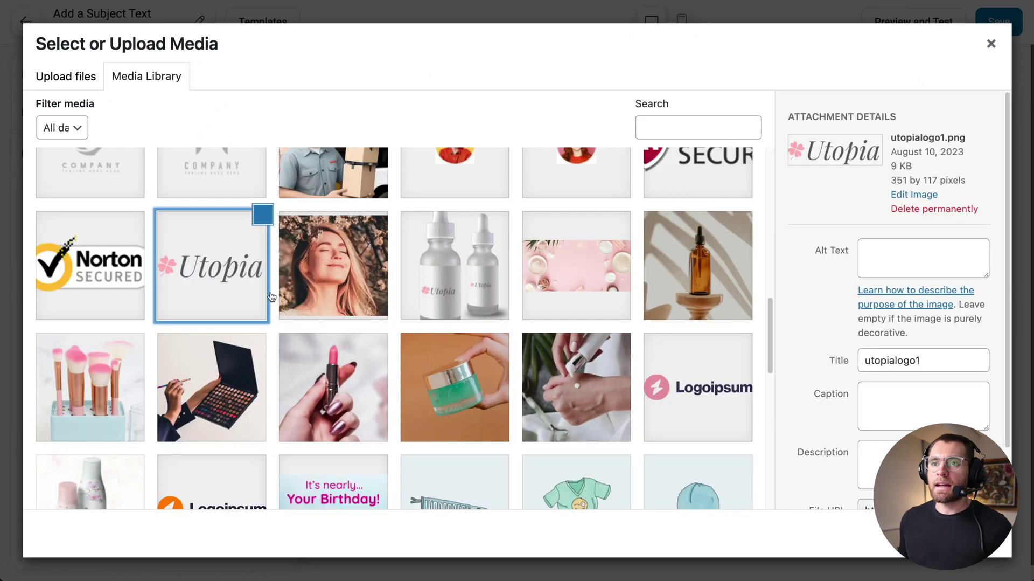
click(847, 517)
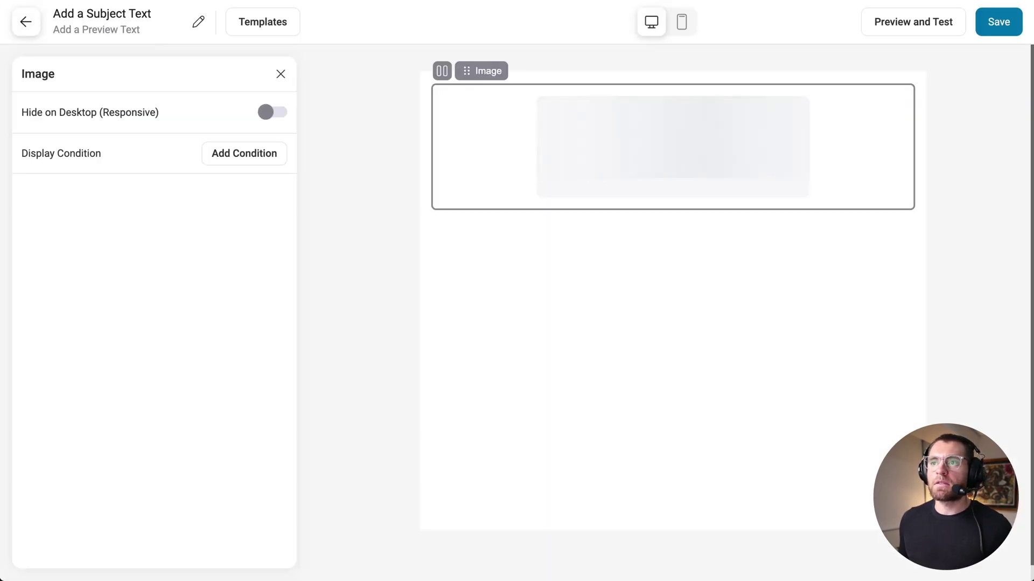
Set the Utopia logo's width to 50%
double_click(212, 198)
text(50)
click(280, 73)
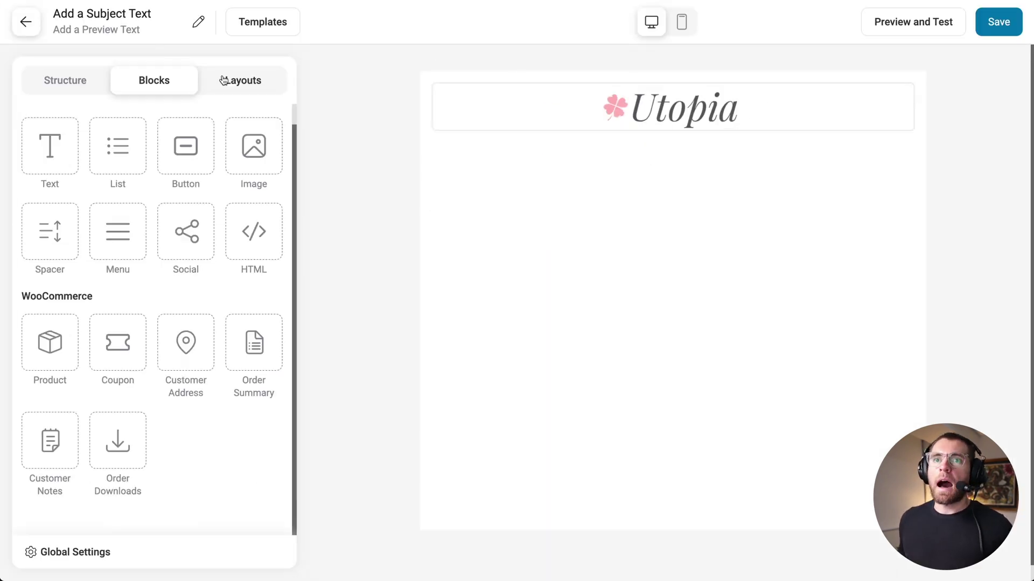
click(70, 81)
scroll(124, 154, up, 5)
Add a one-column section below the logo with a pale blue background
drag(119, 140, 368, 145)
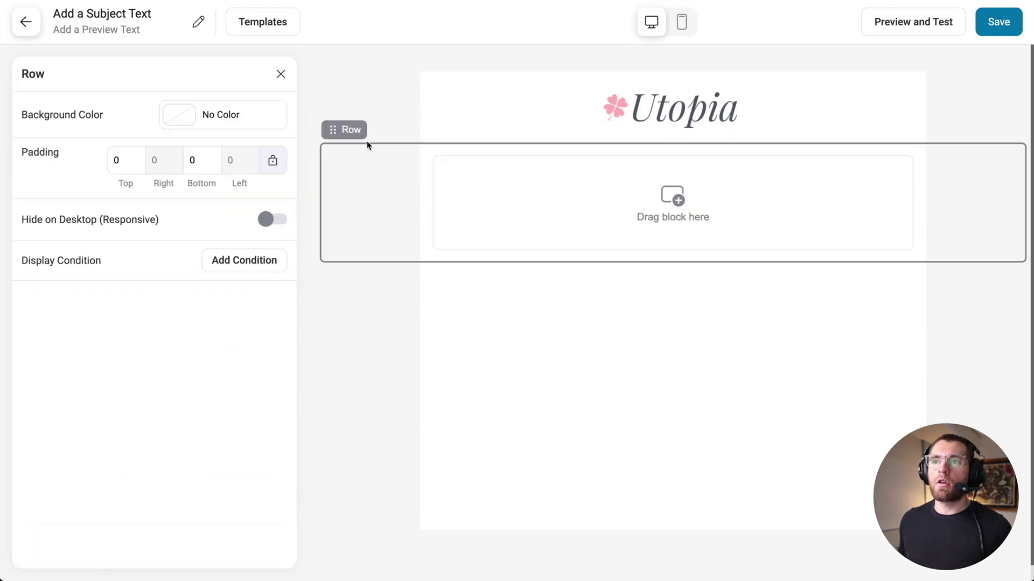
click(426, 160)
click(187, 260)
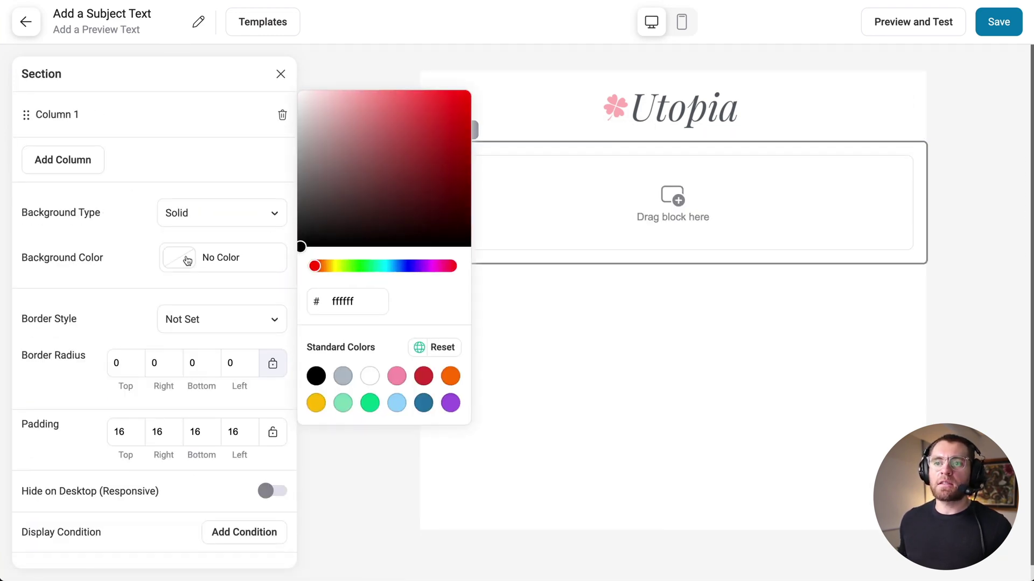
click(396, 402)
drag(372, 111, 313, 91)
click(278, 73)
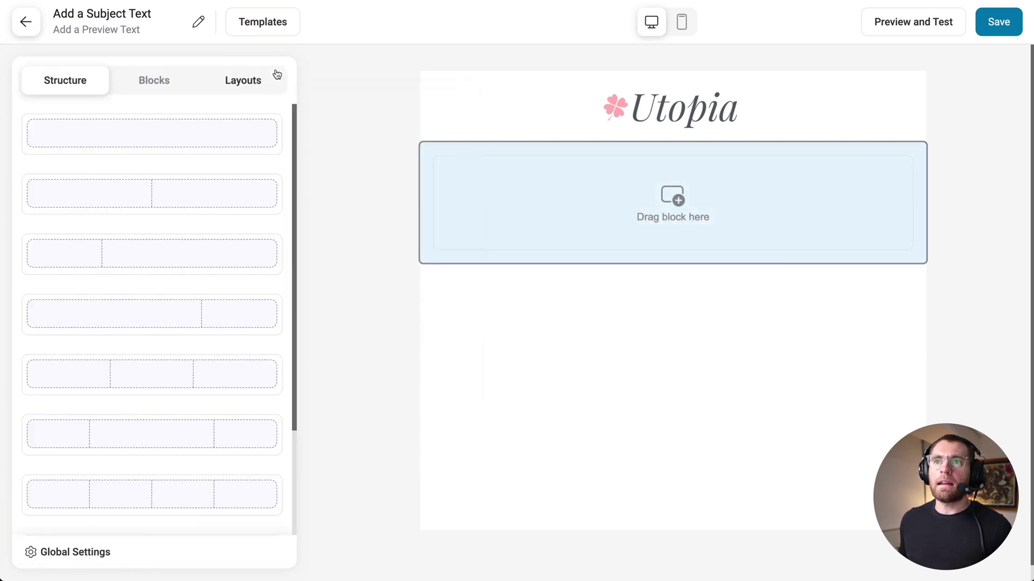
Add a bold, centred 34px 'Order Received!' heading in the blue section
click(146, 83)
drag(49, 167, 593, 198)
key(ctrl+a)
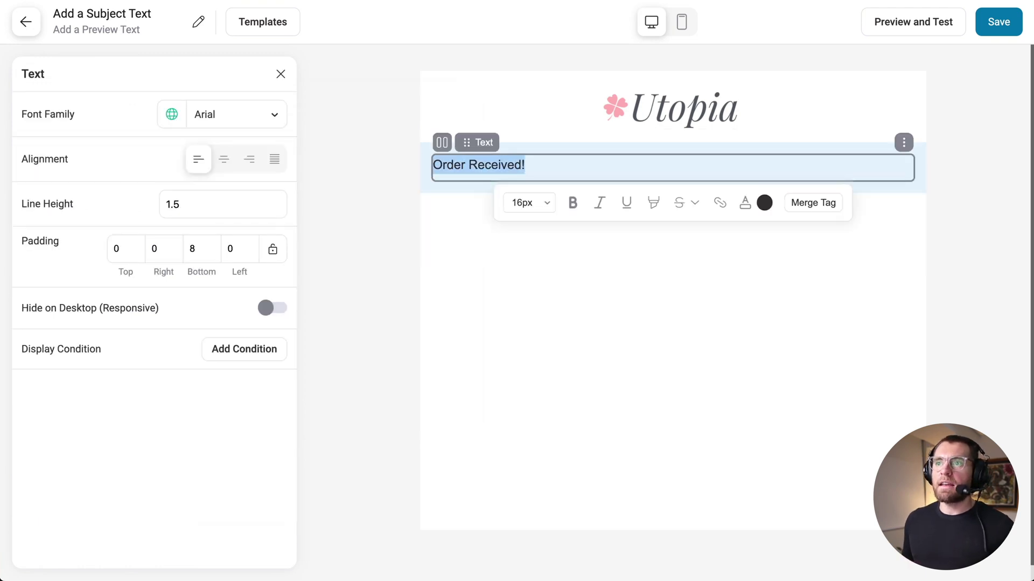
key(ctrl+b)
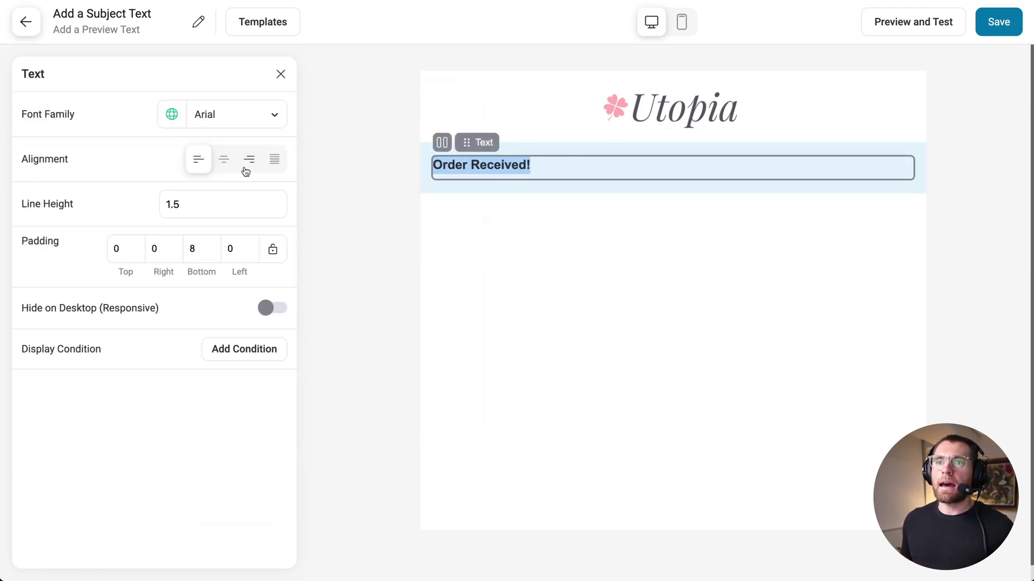
click(224, 160)
click(545, 203)
scroll(514, 329, down, 10)
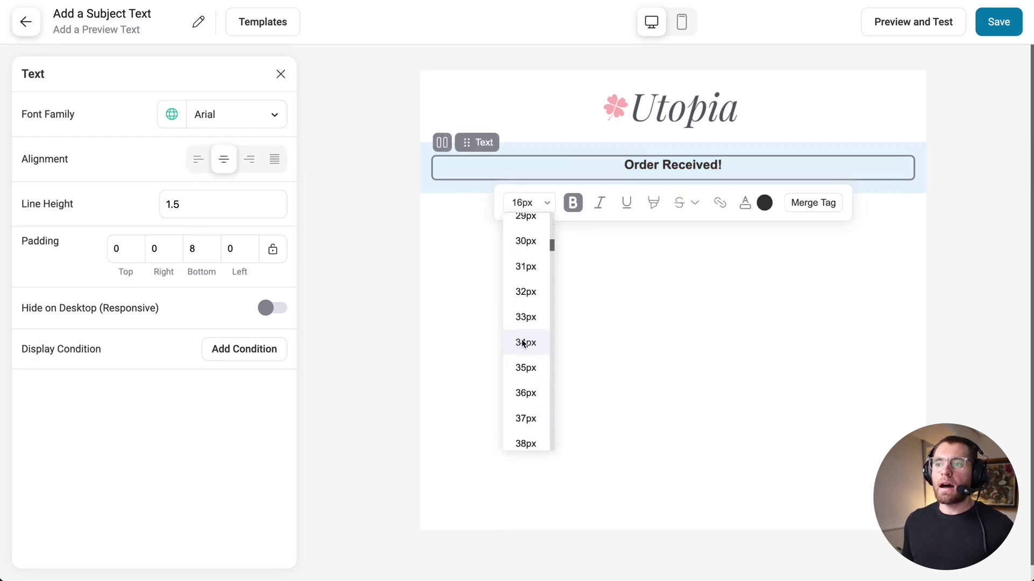
click(523, 344)
click(522, 342)
Add a centred greeting paragraph starting 'Hi {{contact_first_name}}' with the order-received message
drag(48, 165, 538, 198)
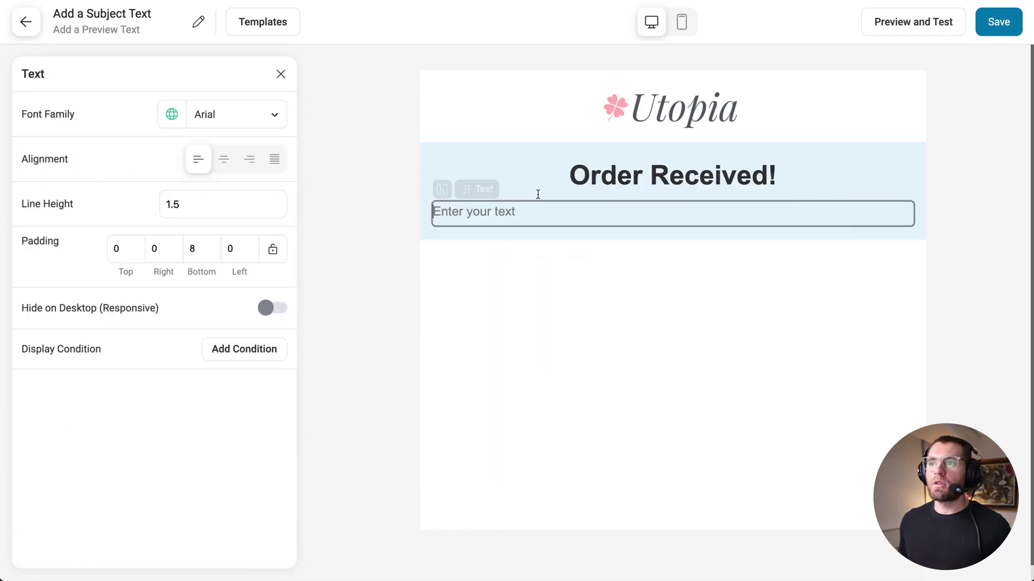
text(Hi)
text(,  We have received your Order and it is currently being processed. We will send your Tracking Number shortly once your order is Shipped.)
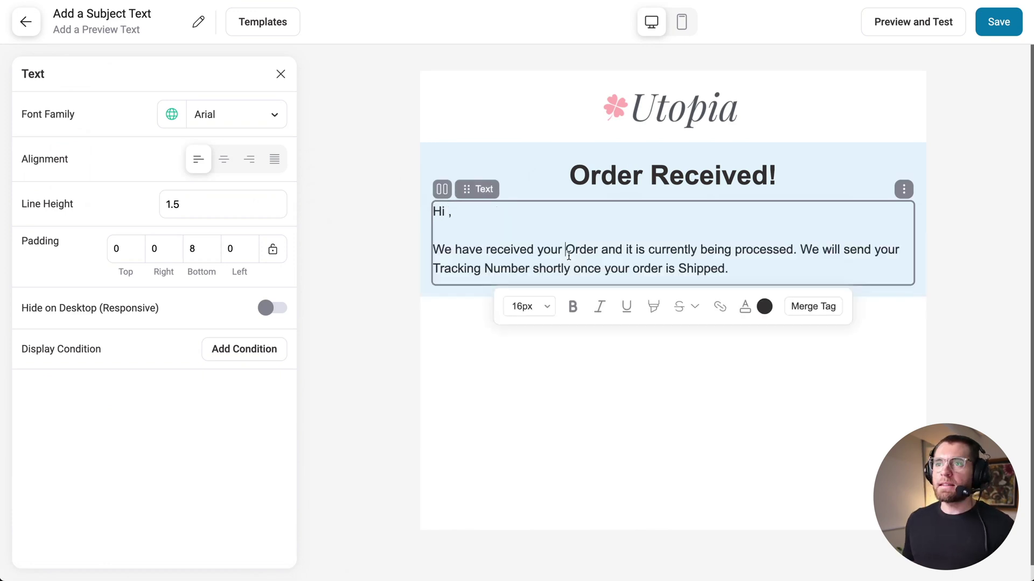
click(221, 161)
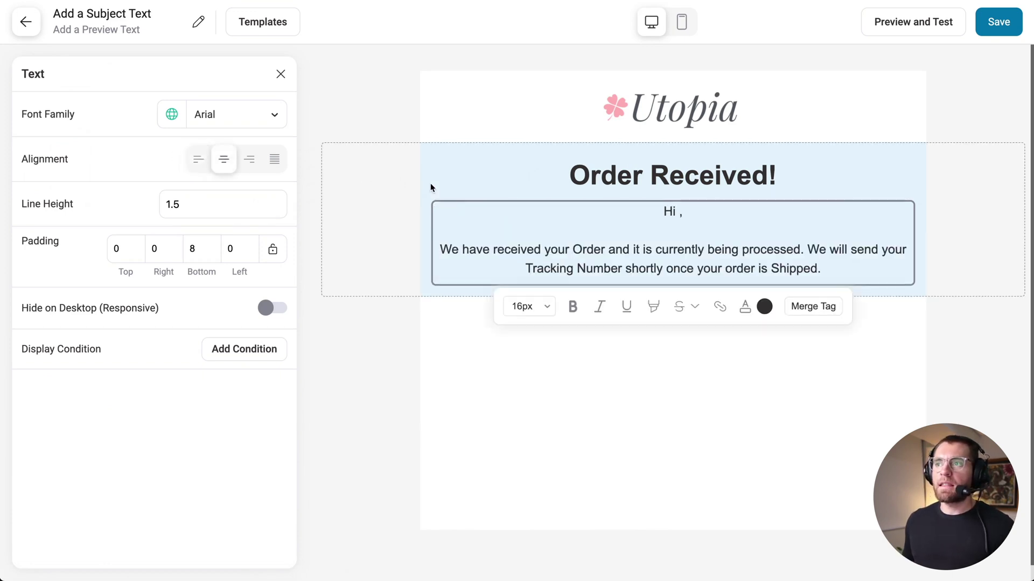
click(810, 306)
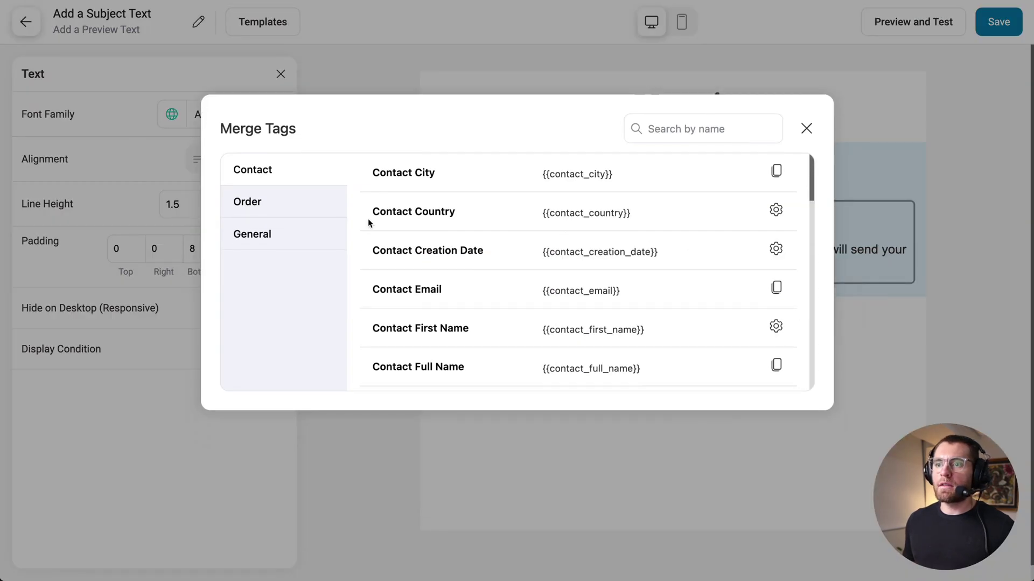
click(775, 327)
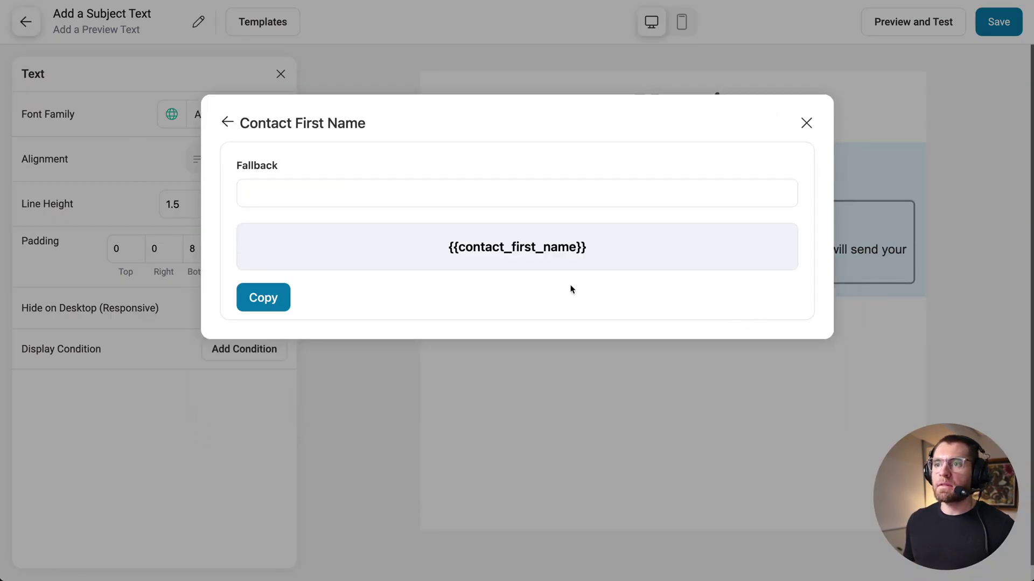
click(275, 297)
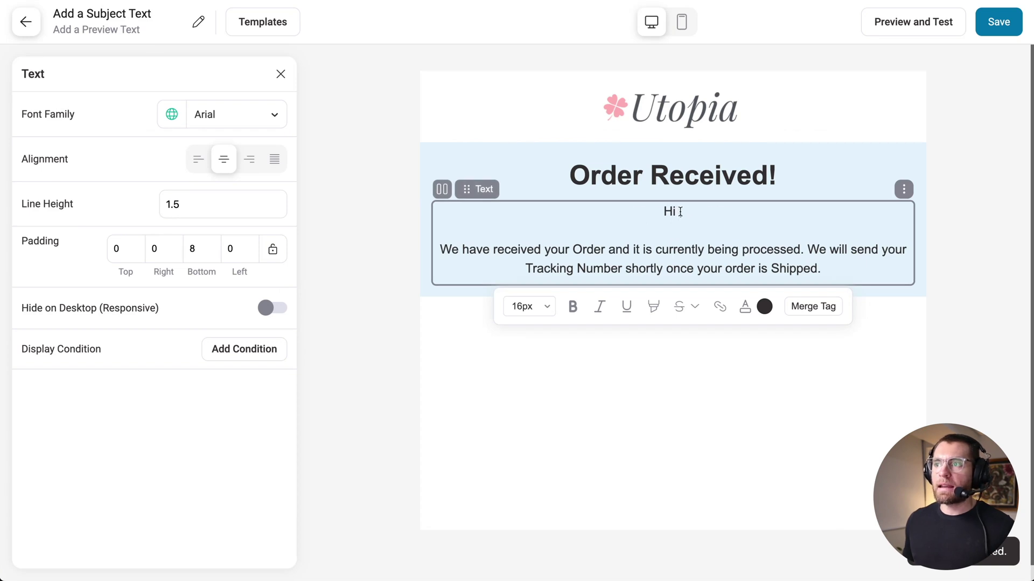
key(ctrl+v)
click(281, 74)
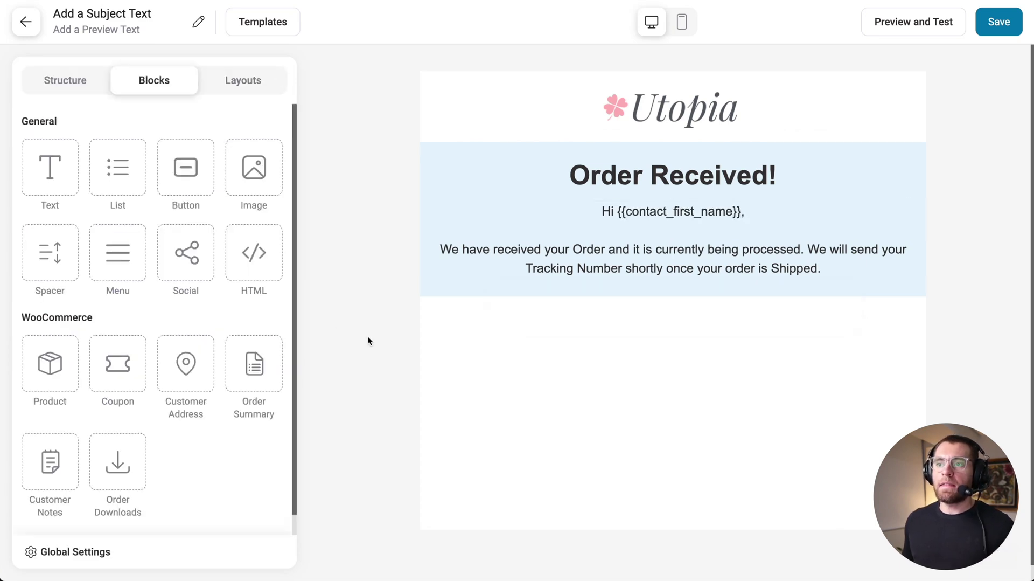
Add a one-column row below the blue section and place an Order Summary block in it
click(76, 85)
drag(65, 140, 356, 294)
click(282, 74)
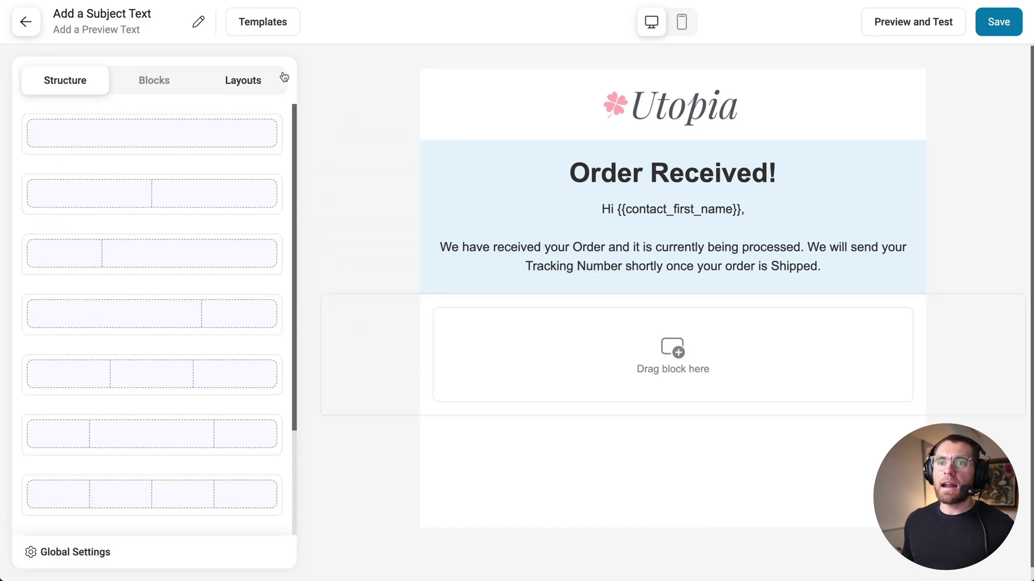
click(164, 80)
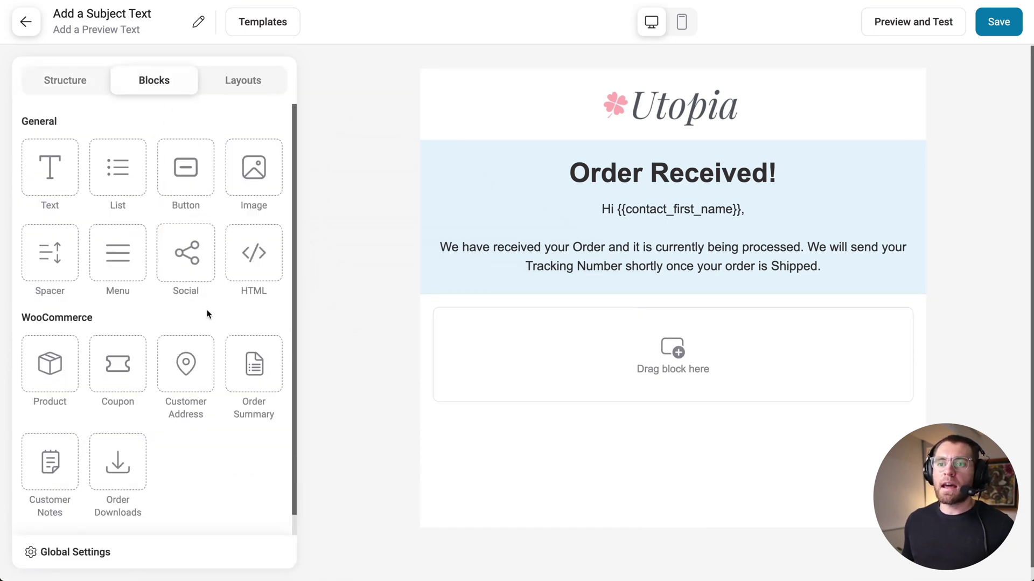
drag(253, 365, 614, 342)
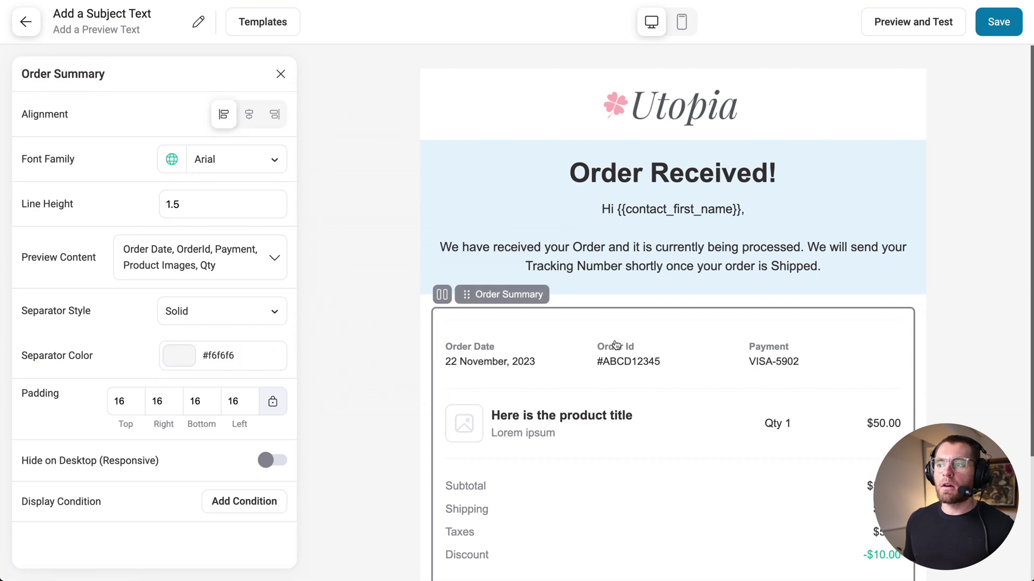
scroll(616, 344, down, 3)
click(611, 348)
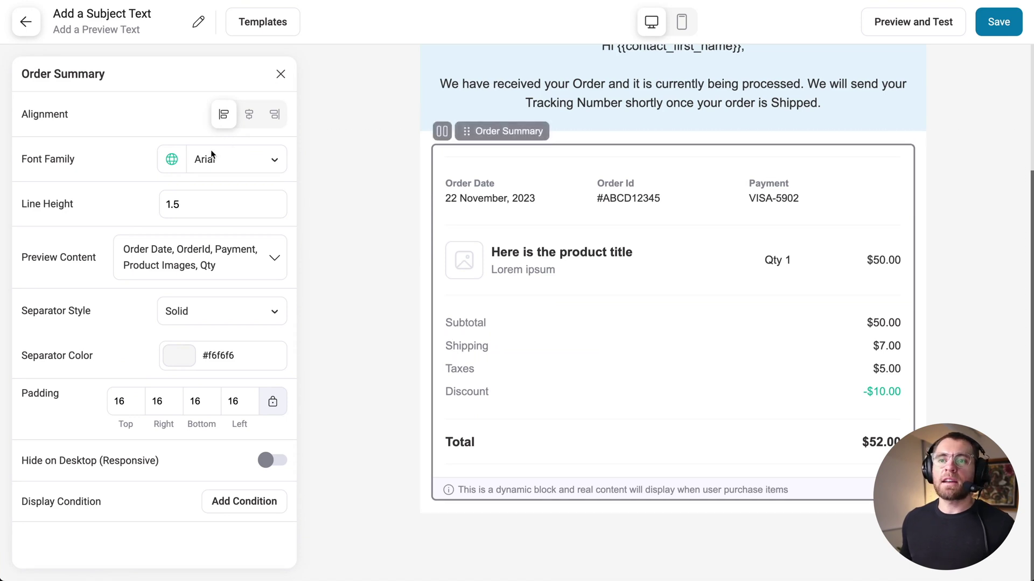
Toggle product images off and back on in the Order Summary's Preview Content options
click(273, 252)
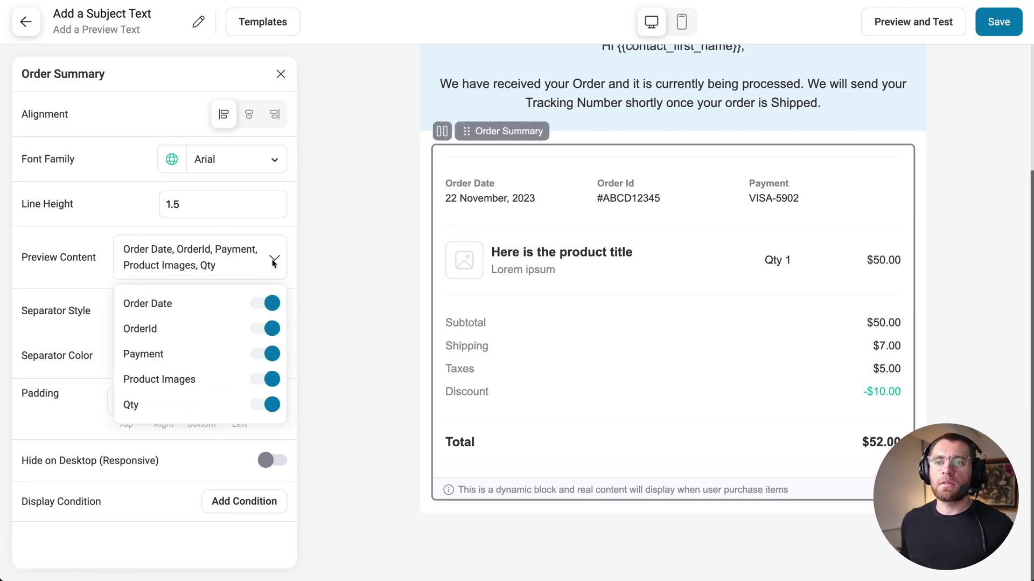
click(255, 381)
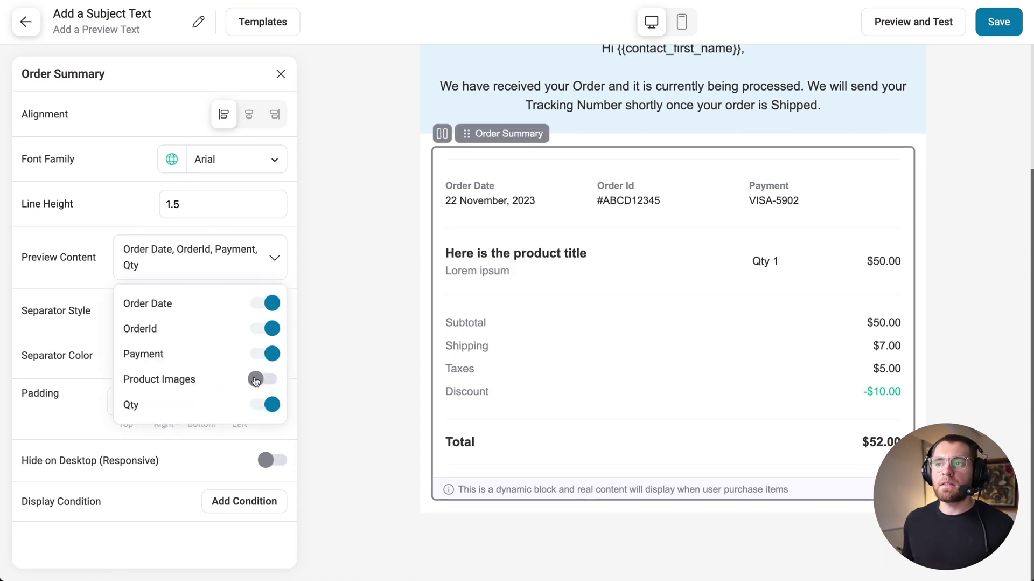
click(256, 380)
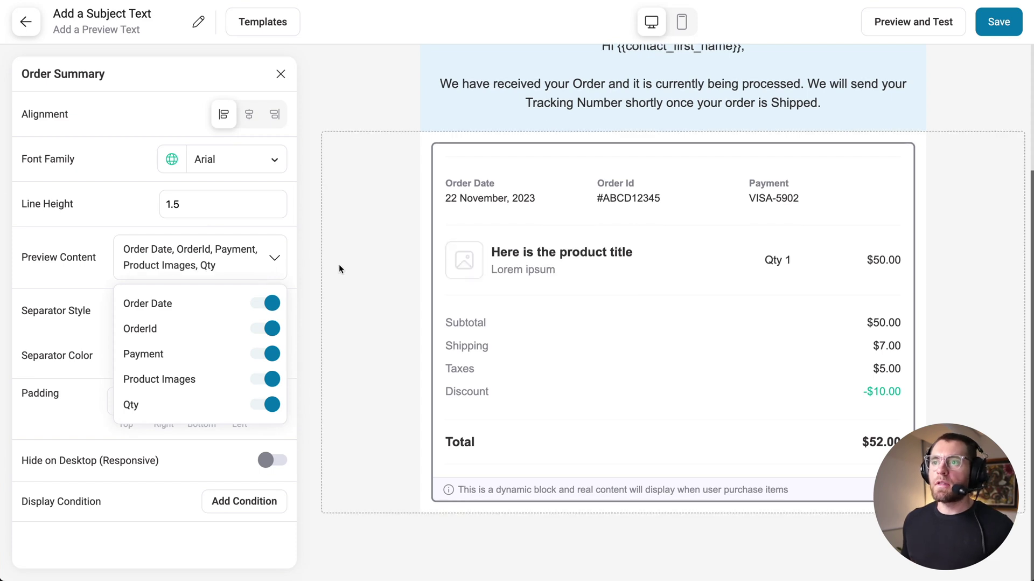
Add a bold, centred 22px 'Here's what you Ordered' heading with 35 top padding above the order summary
click(284, 75)
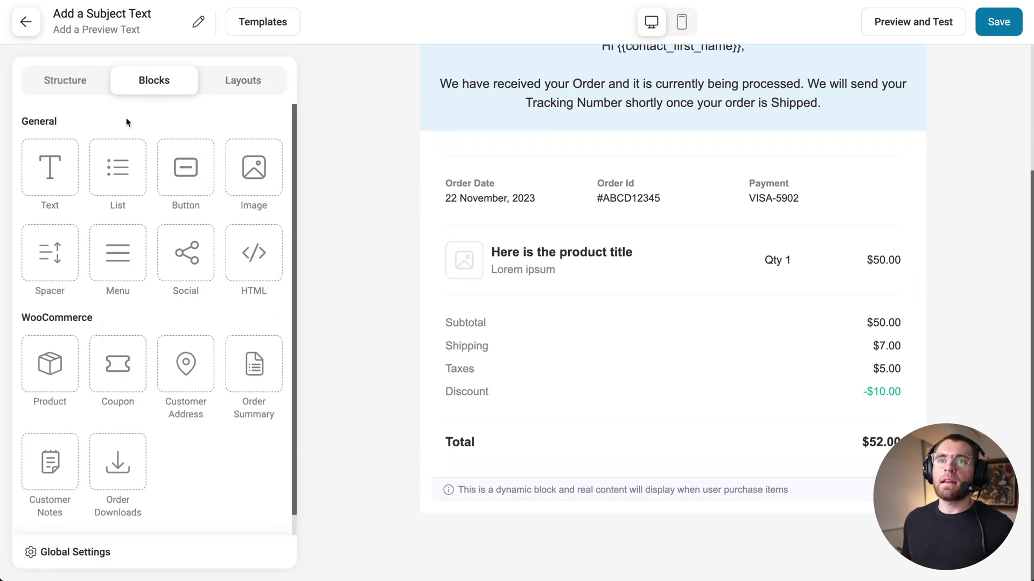
drag(48, 166, 566, 148)
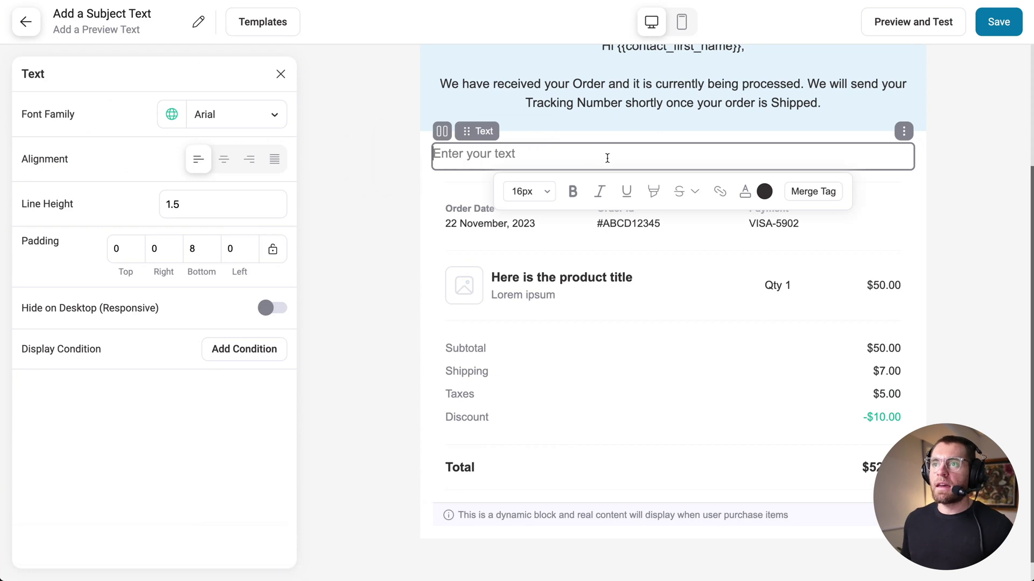
text(Here's what you Ordered)
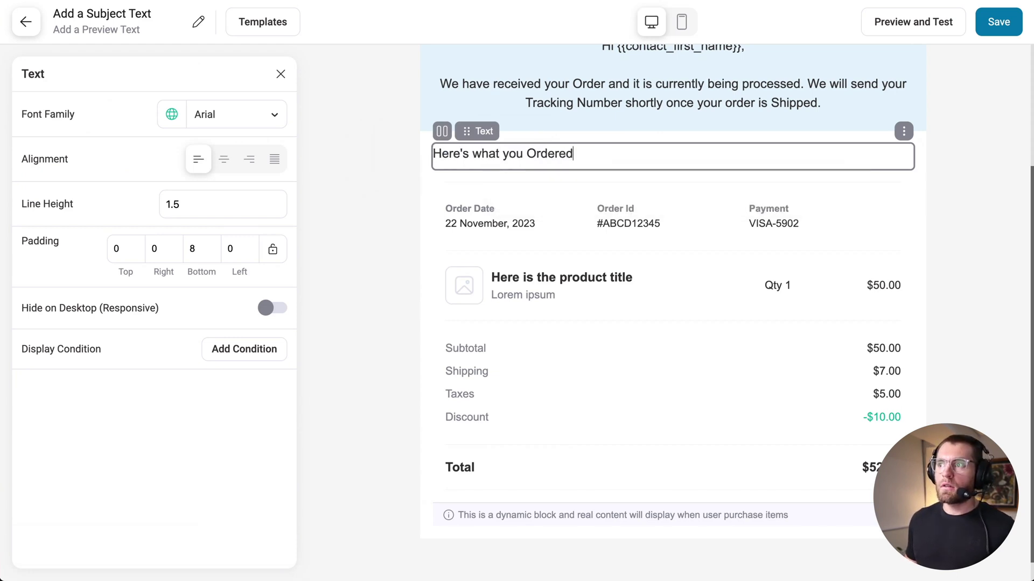
key(ctrl+a)
key(ctrl+b)
click(526, 189)
click(528, 351)
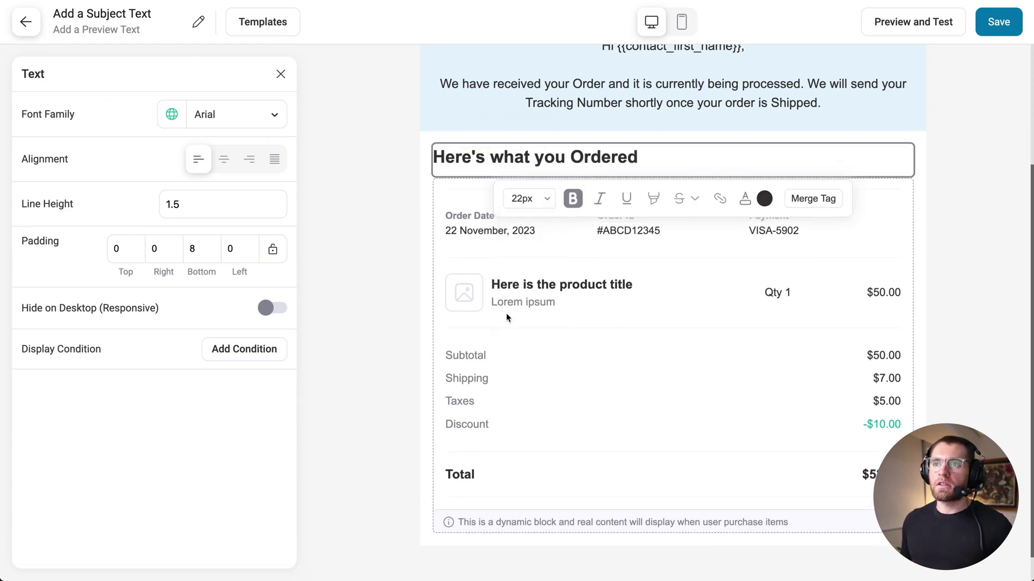
click(224, 161)
click(123, 250)
text(35)
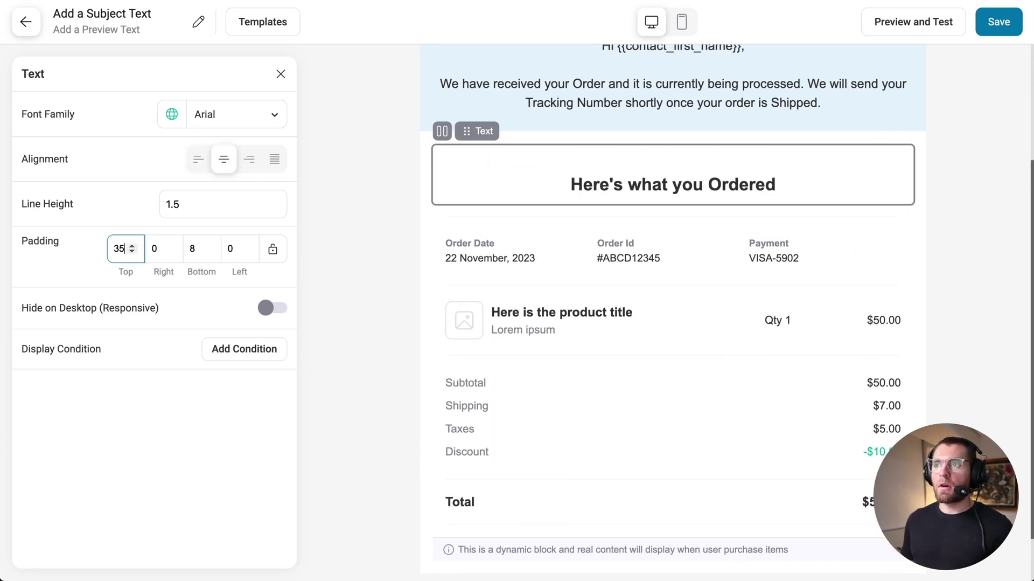
click(981, 300)
Add a single-column row below the order block
click(279, 75)
click(62, 91)
drag(57, 134, 367, 501)
scroll(532, 404, down, 2)
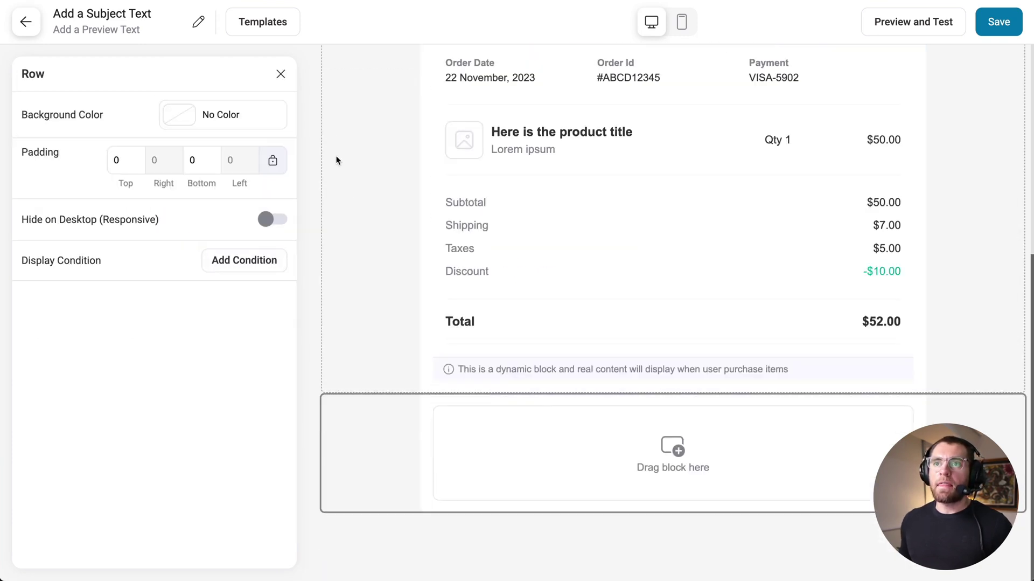
Add Customer Address and Customer Notes blocks into the empty row below the order
click(281, 74)
click(153, 82)
scroll(166, 319, down, 1)
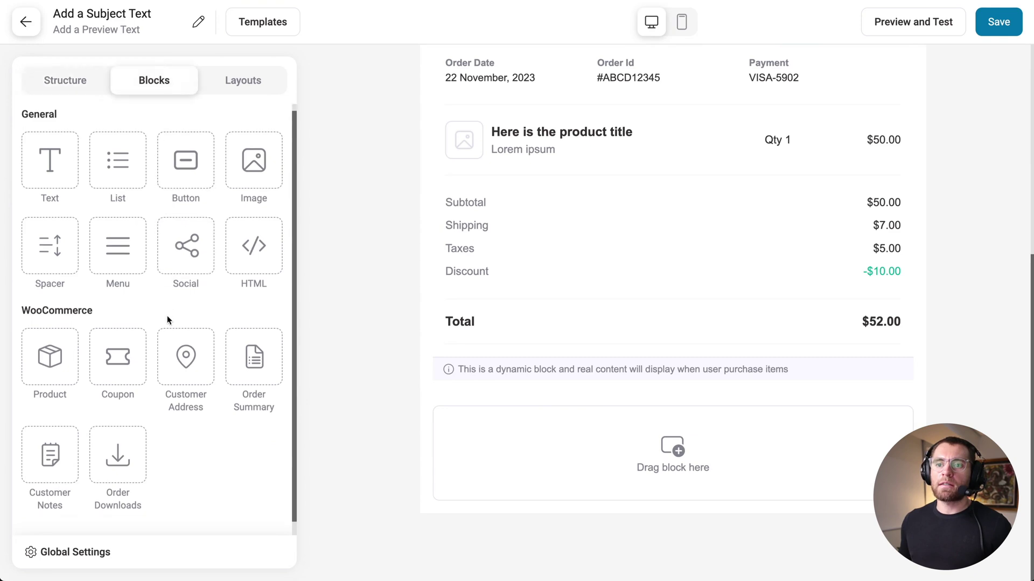
drag(183, 346, 590, 451)
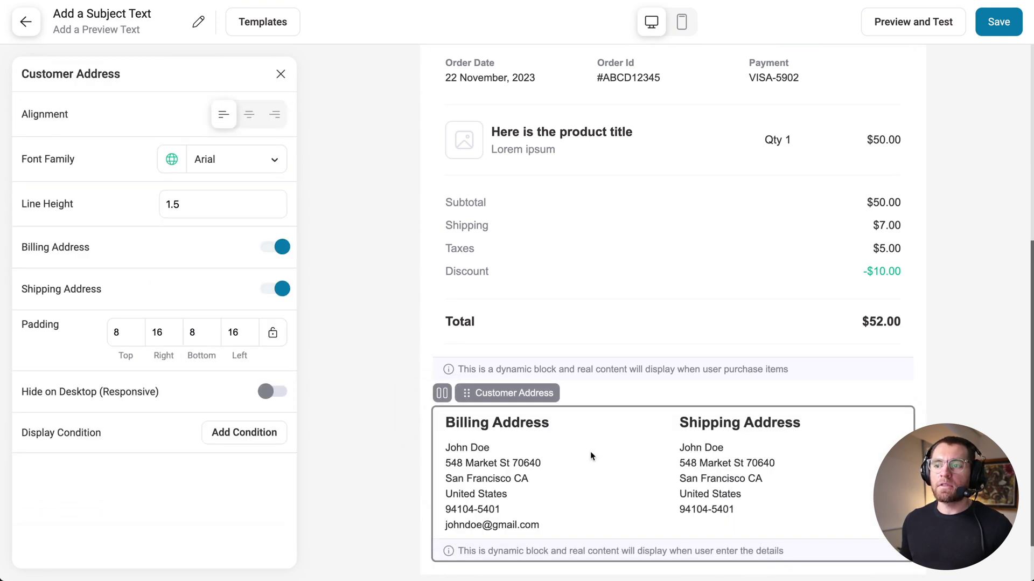
click(280, 80)
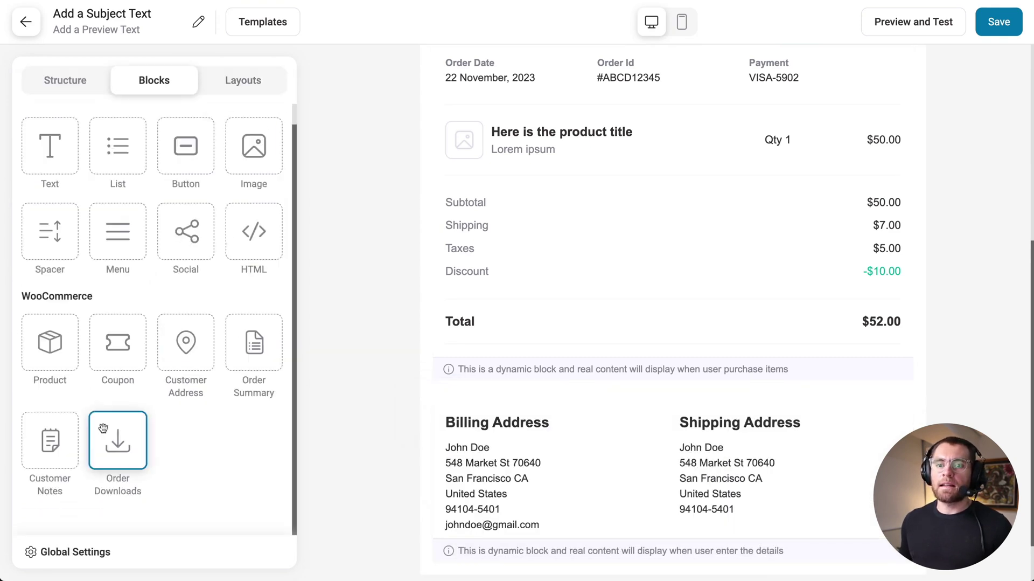
drag(54, 442, 539, 555)
click(281, 74)
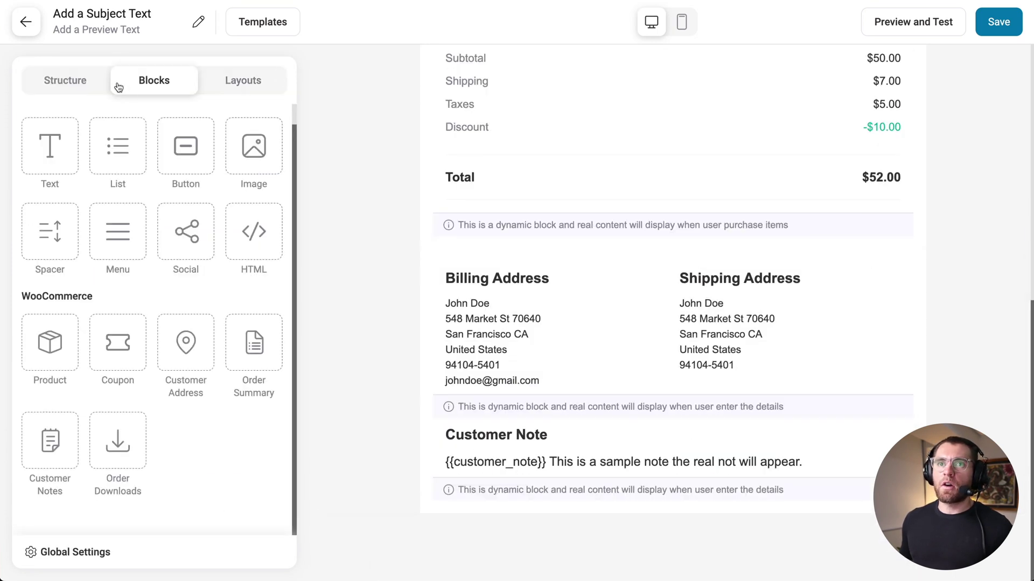
Add another single-column row and place a Coupon block (10% OFF DISCOUNT, TAKE10OFF) in it
click(63, 80)
scroll(64, 133, up, 3)
drag(64, 131, 367, 503)
scroll(367, 503, down, 2)
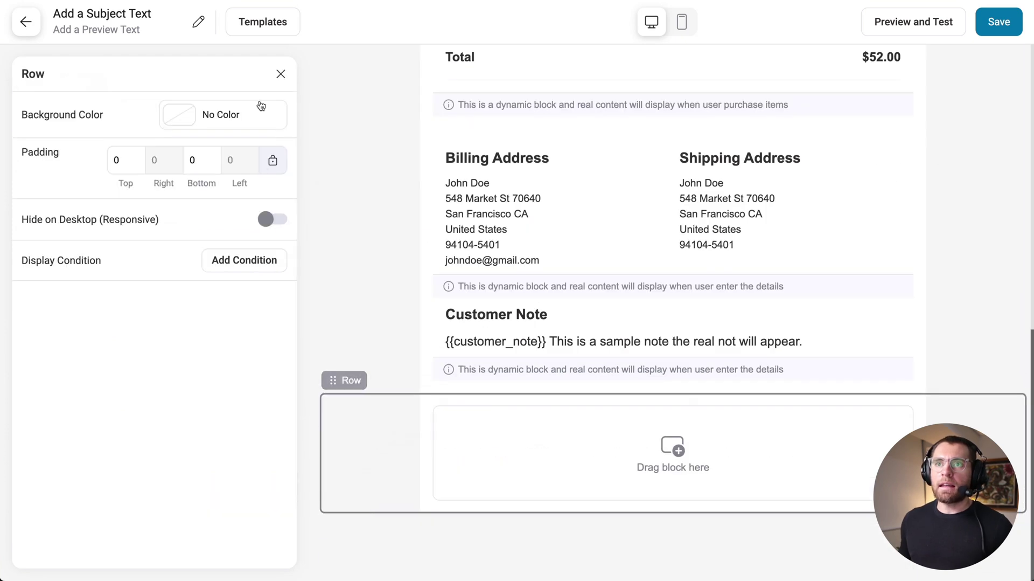
click(281, 74)
scroll(217, 311, down, 1)
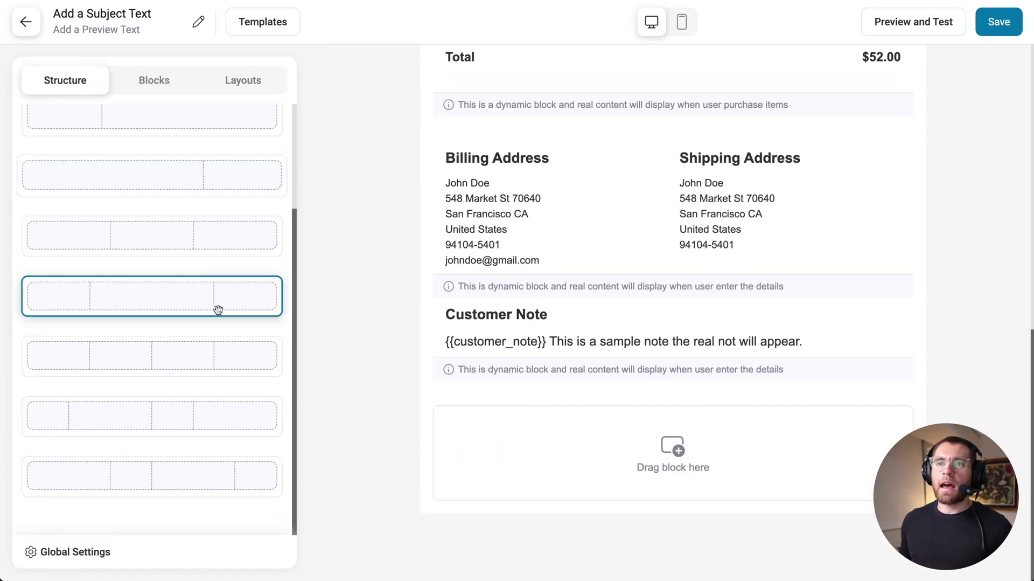
click(161, 85)
drag(132, 338, 550, 427)
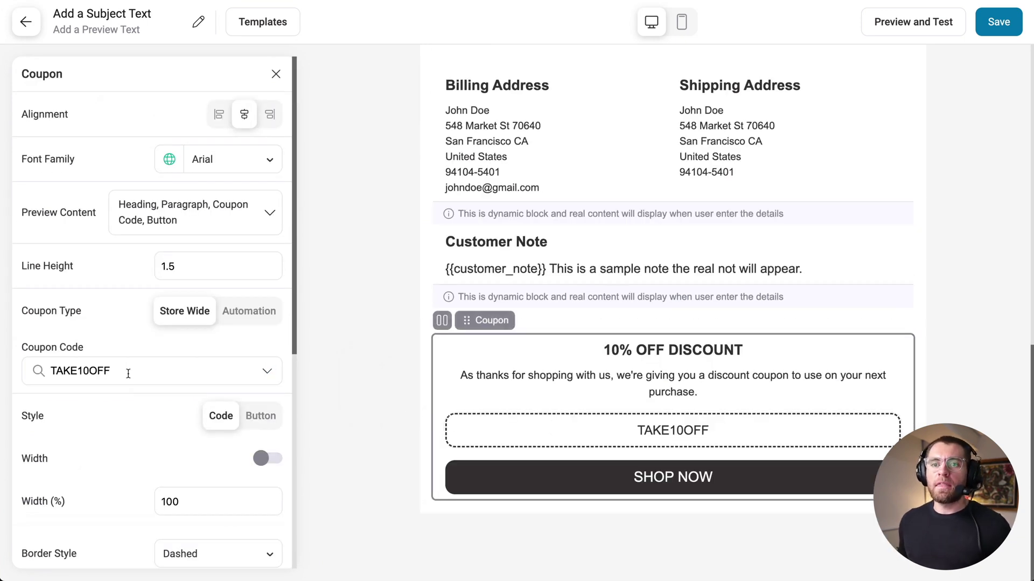
Choose coupon code surprise10, briefly try the Automation coupon type, then return to Store Wide
click(96, 370)
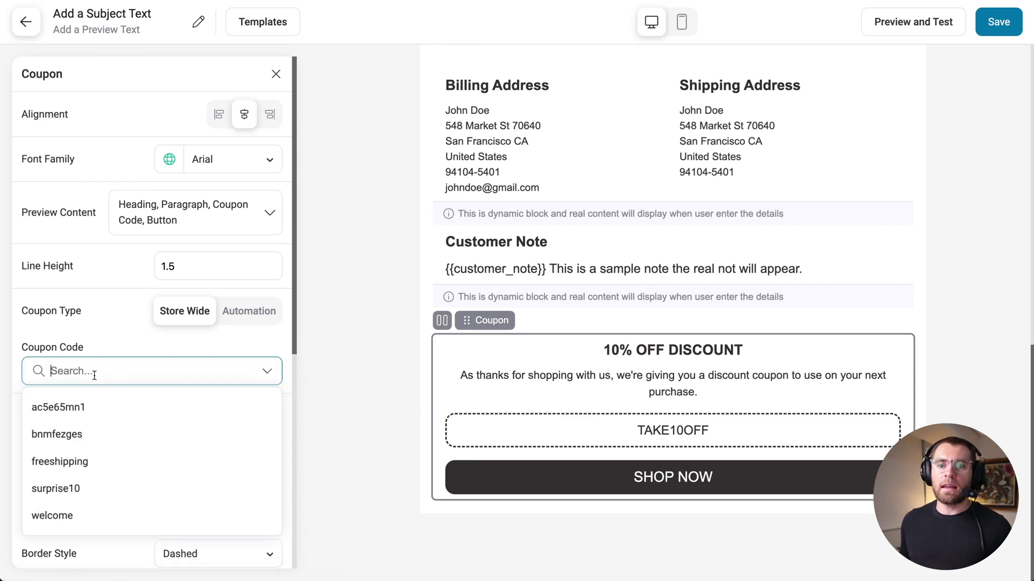
click(65, 488)
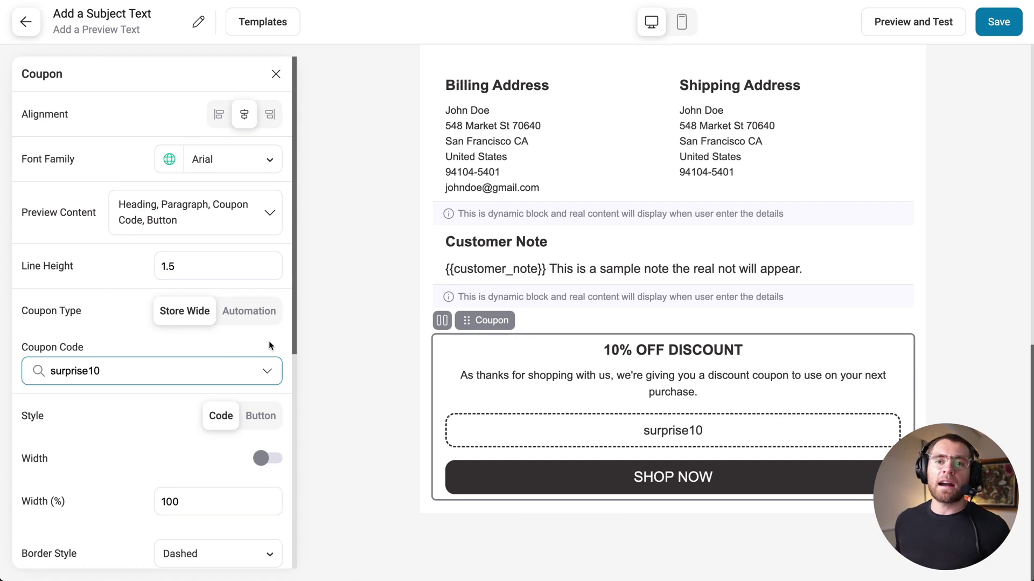
click(248, 313)
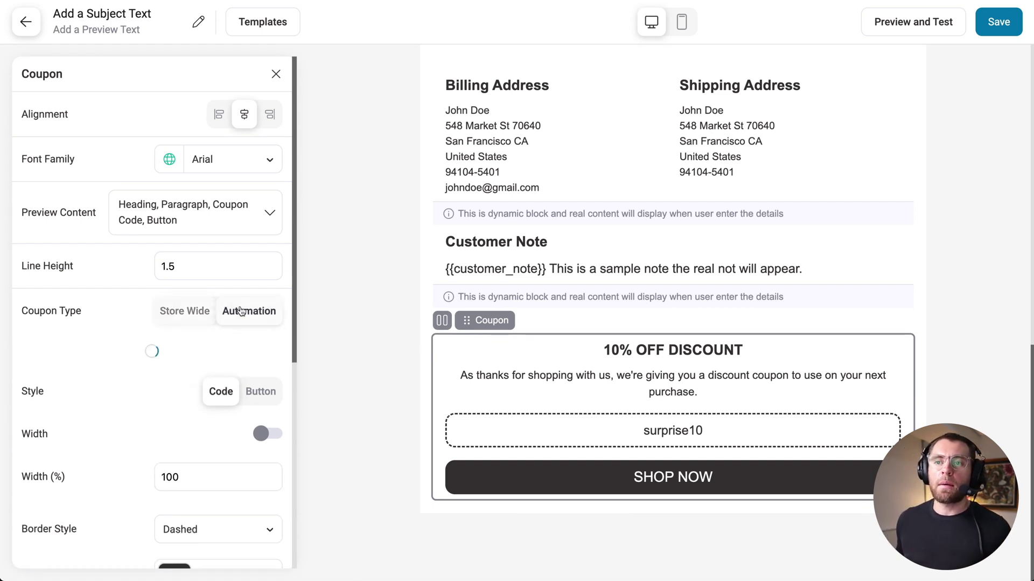
click(126, 370)
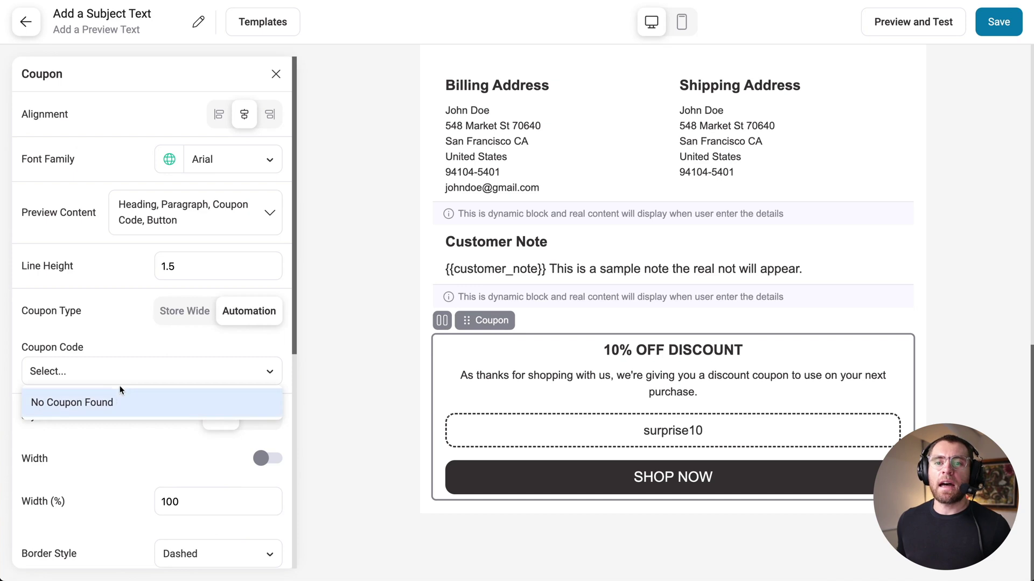
click(118, 333)
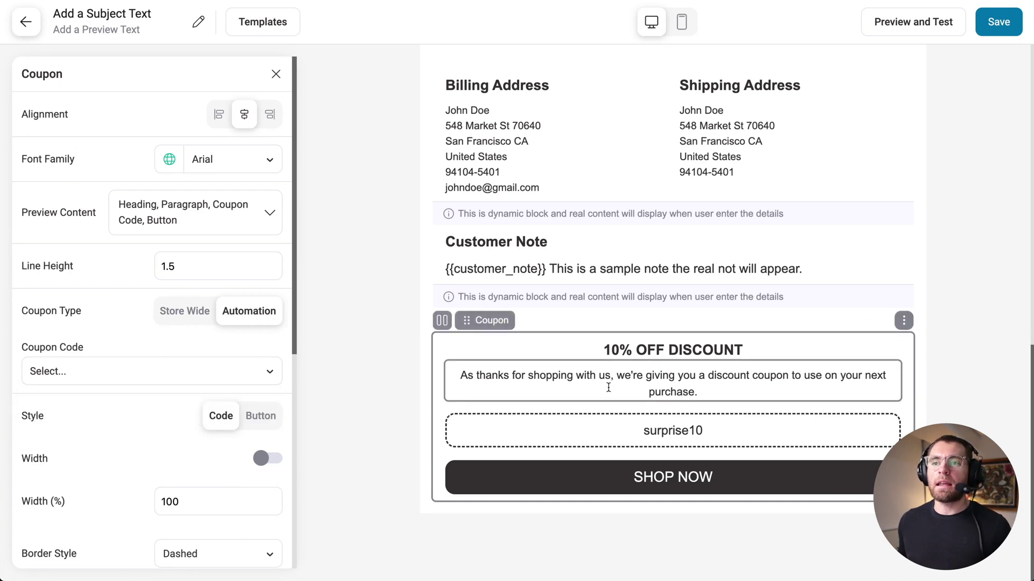
click(187, 311)
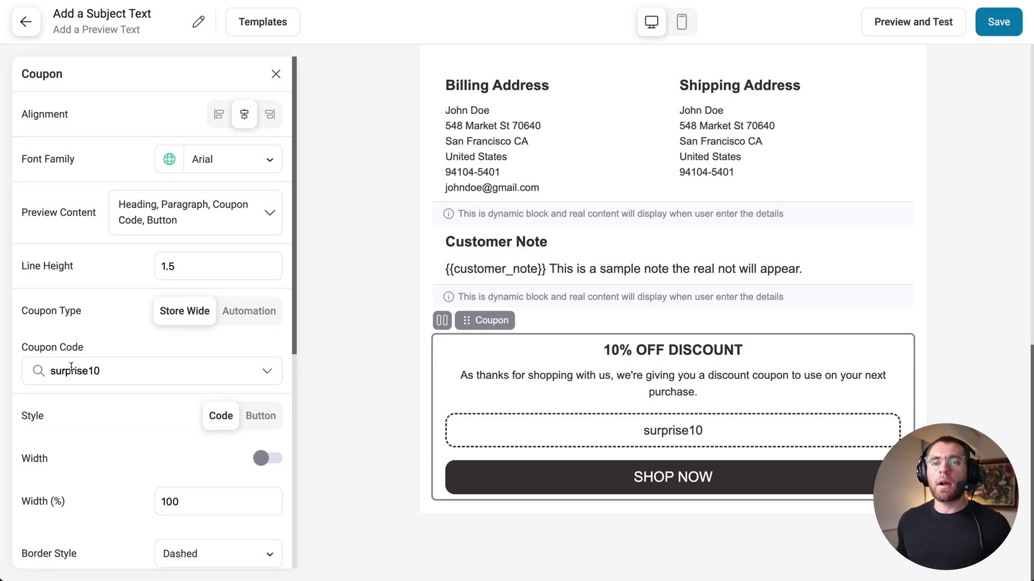
Make the coupon code text bold and 24px
double_click(683, 429)
click(613, 390)
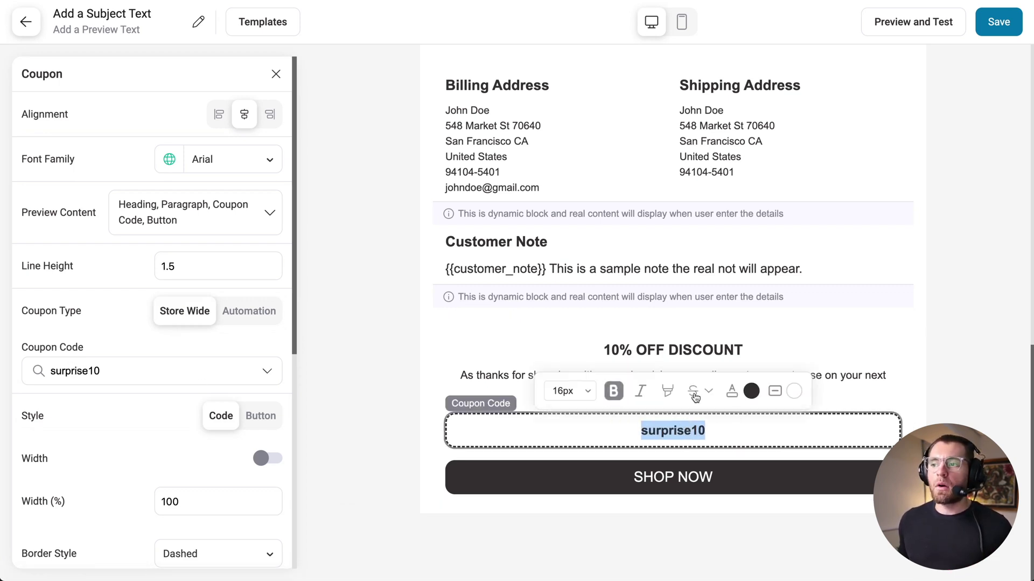
click(570, 391)
scroll(571, 469, down, 3)
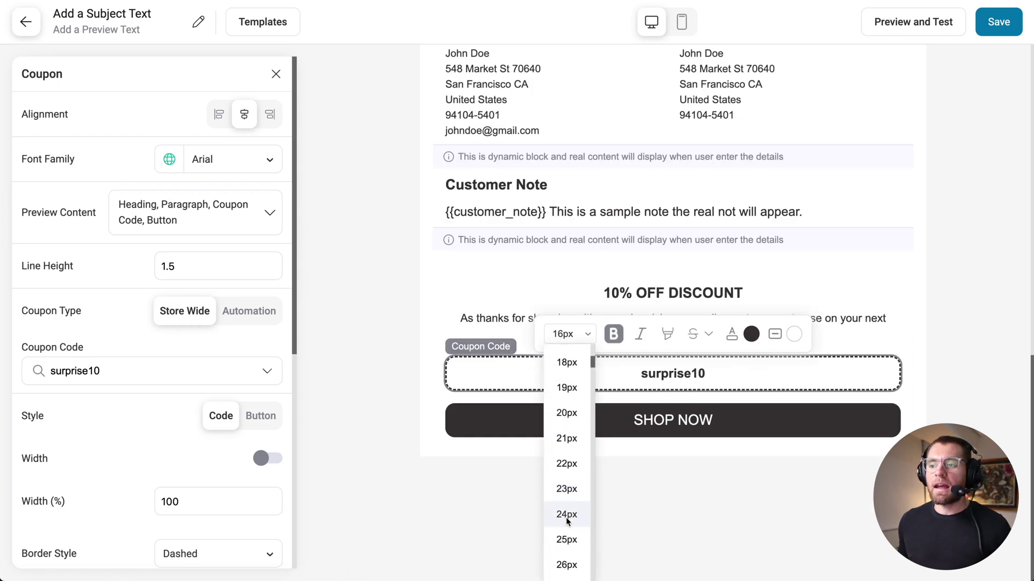
click(567, 514)
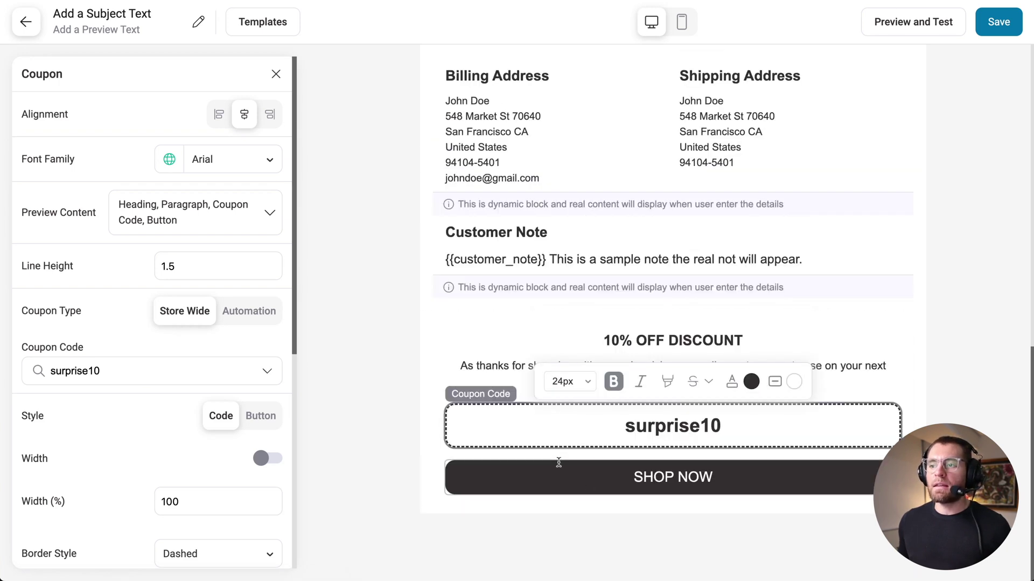
Give the coupon section a light-blue #b3e2ff background and make the code box white
click(433, 387)
click(216, 257)
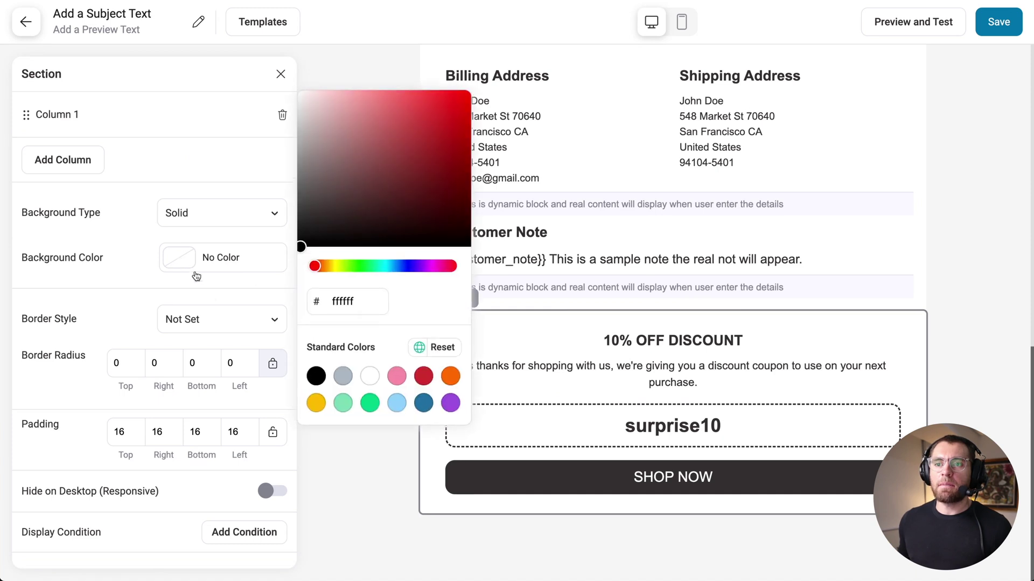
click(396, 403)
drag(360, 84, 350, 84)
click(515, 400)
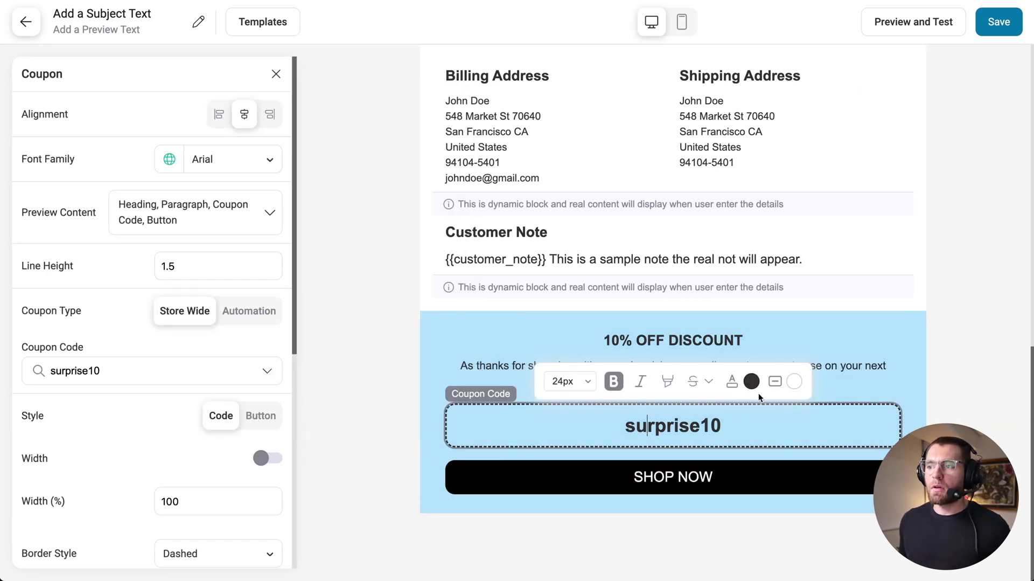
click(796, 382)
click(771, 332)
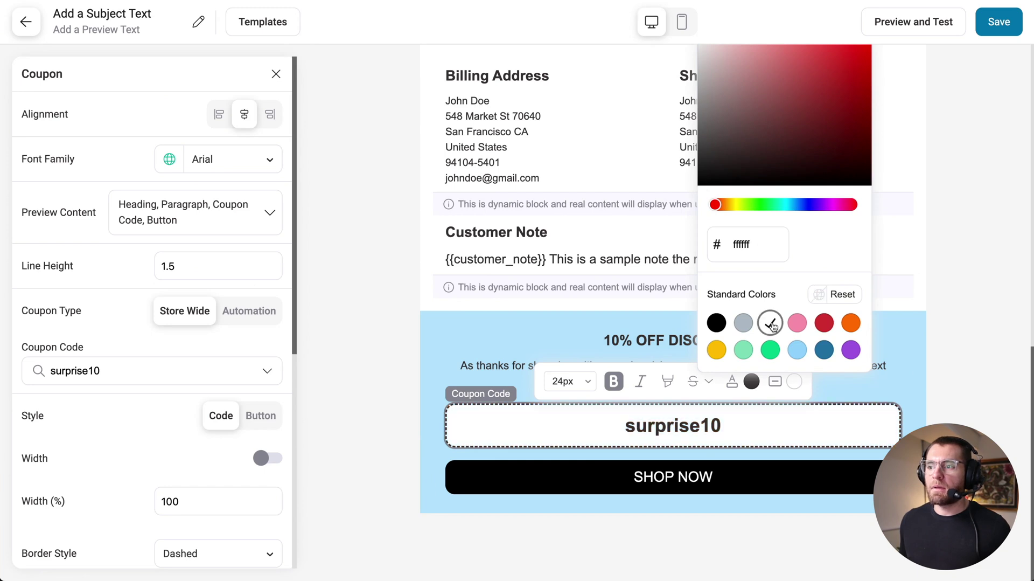
Set the SHOP NOW button's top padding to 15 and begin editing its bottom padding
click(664, 476)
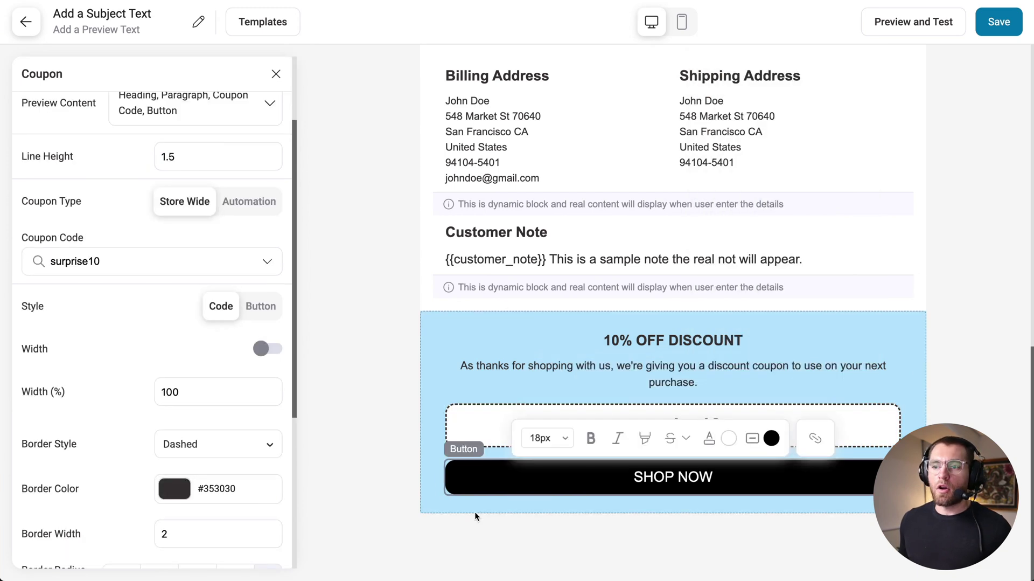
click(260, 306)
scroll(206, 345, down, 3)
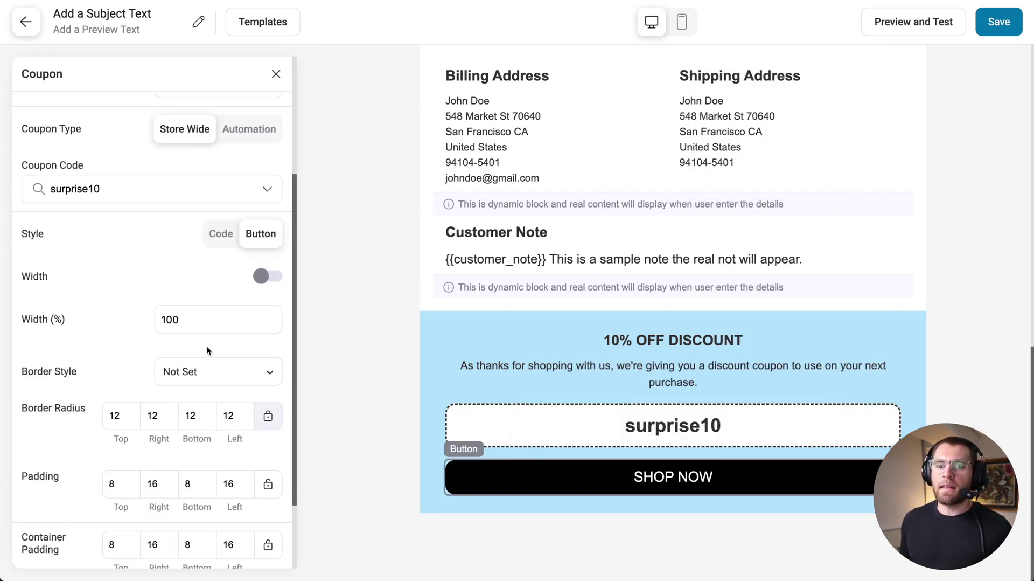
double_click(116, 451)
text(15)
double_click(199, 452)
Set the button's bottom padding to 15 and the 10% OFF DISCOUNT heading to 23px
text(15)
click(654, 340)
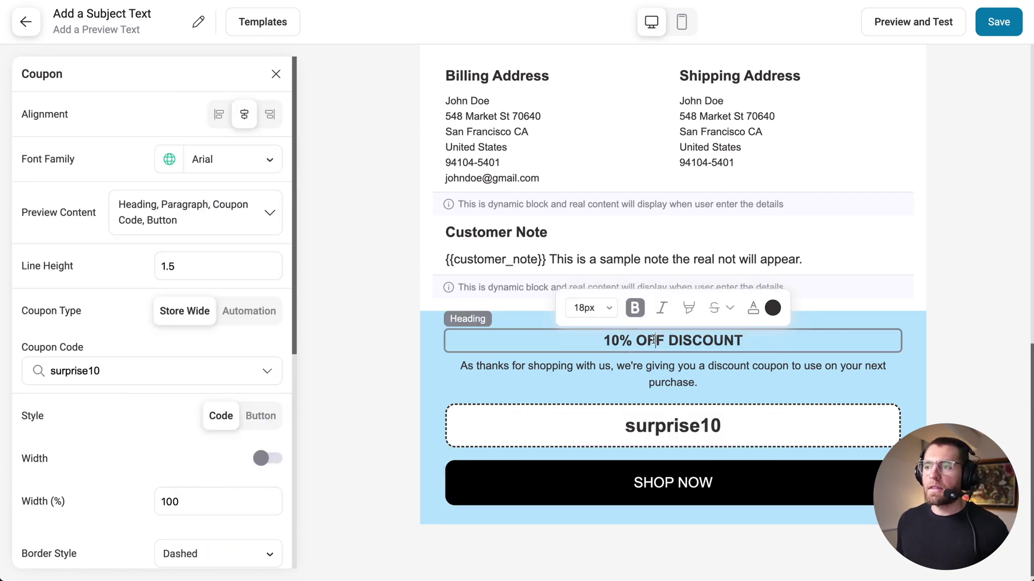
click(598, 307)
scroll(588, 426, down, 5)
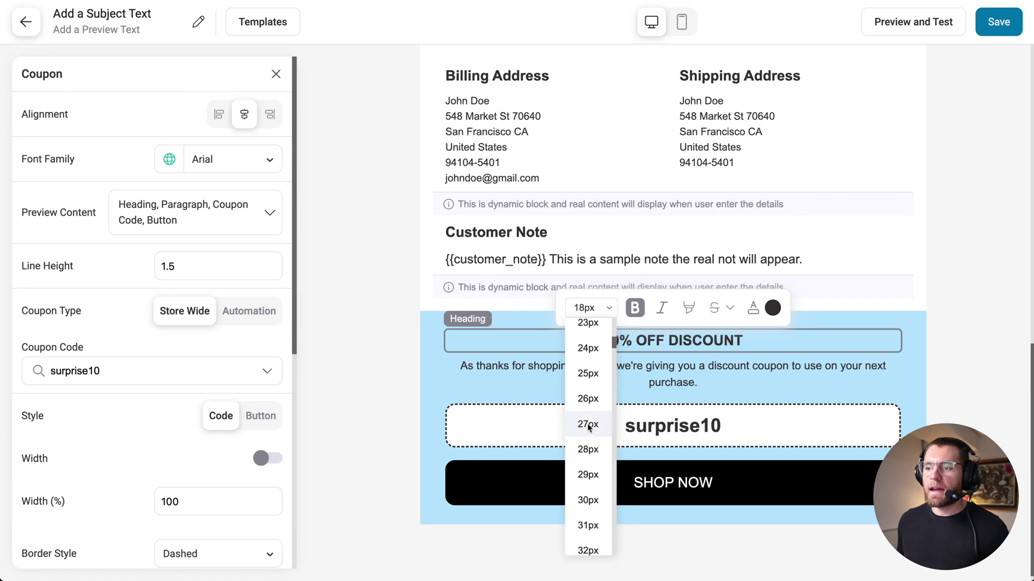
scroll(589, 424, up, 2)
click(590, 423)
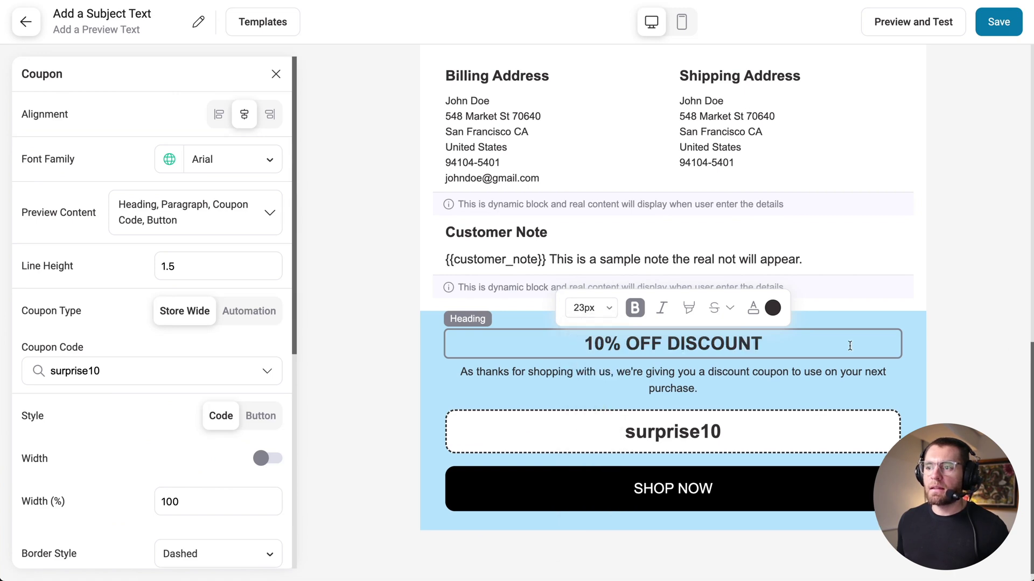
Give the coupon section a linked padding of 30 on every side
click(431, 425)
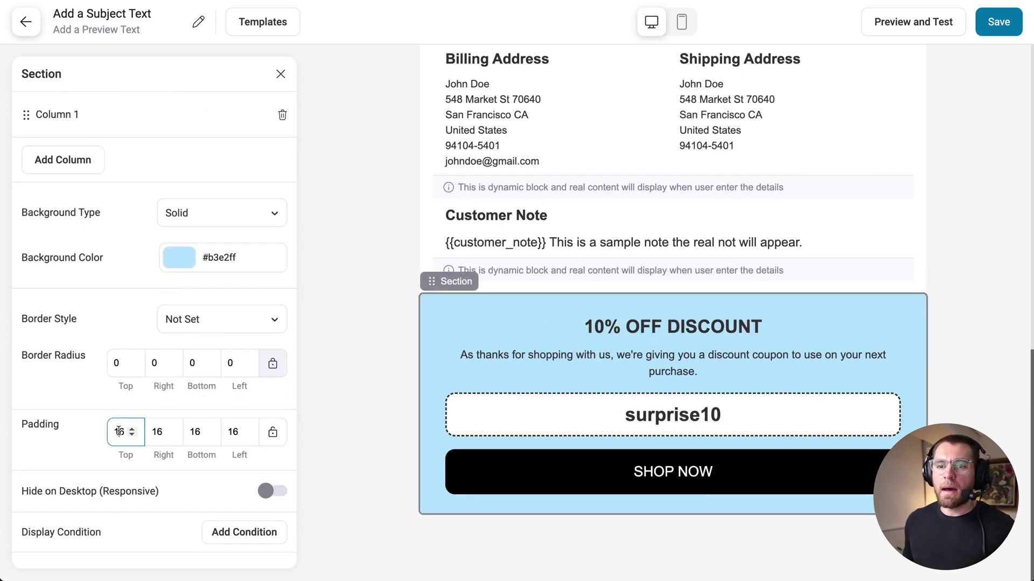
text(30)
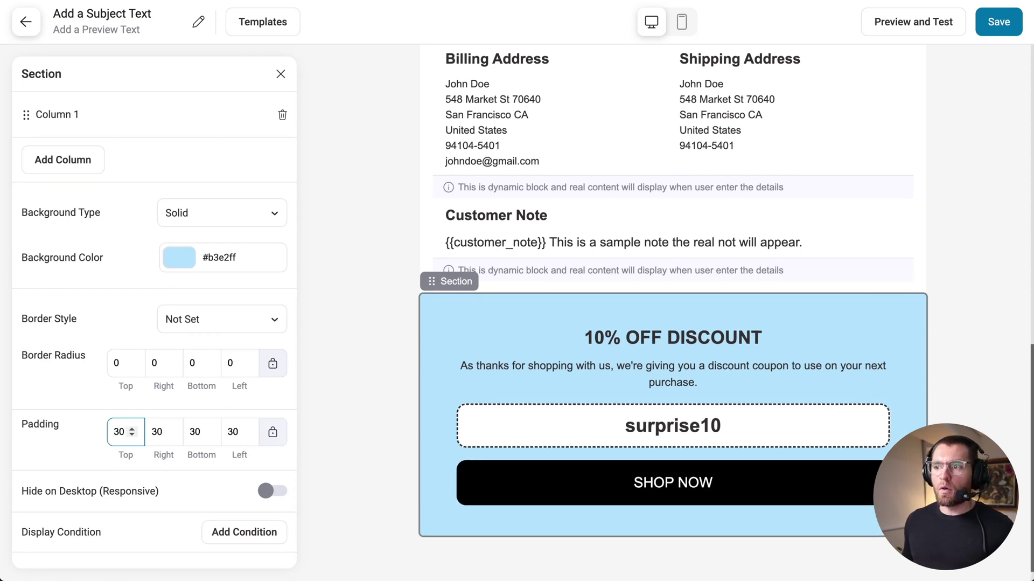
click(280, 73)
Add a single-column row below the coupon section
click(281, 73)
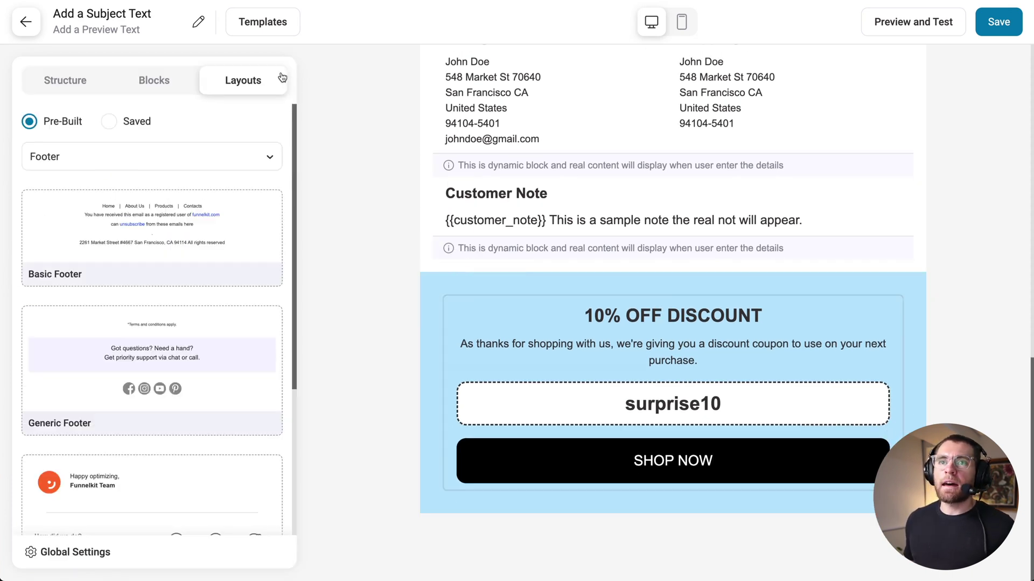
click(66, 81)
drag(75, 124, 359, 514)
scroll(358, 511, down, 2)
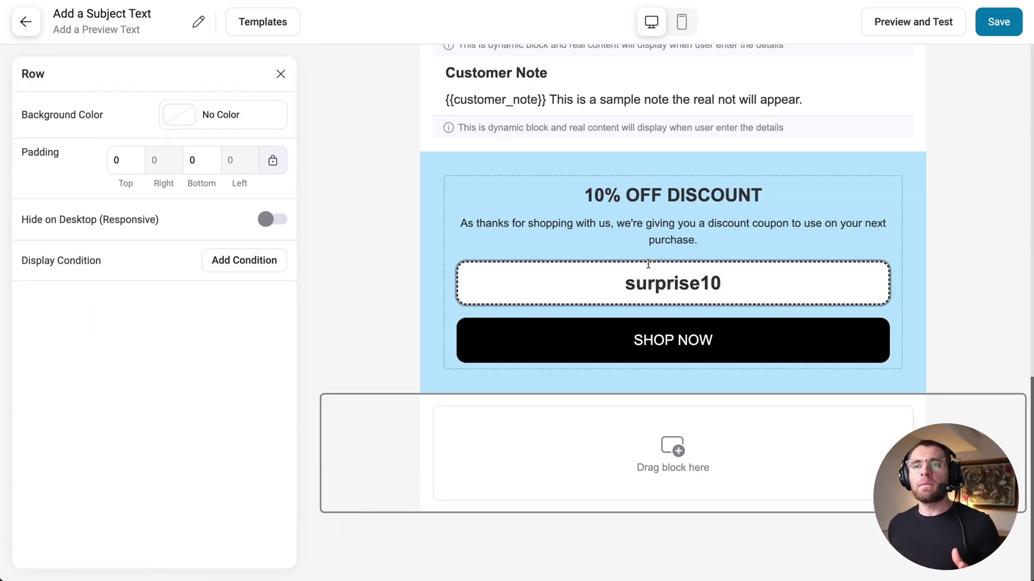
click(280, 74)
Add a bold, centred 22px Text heading 'Other products you might like' in the row
drag(49, 167, 601, 448)
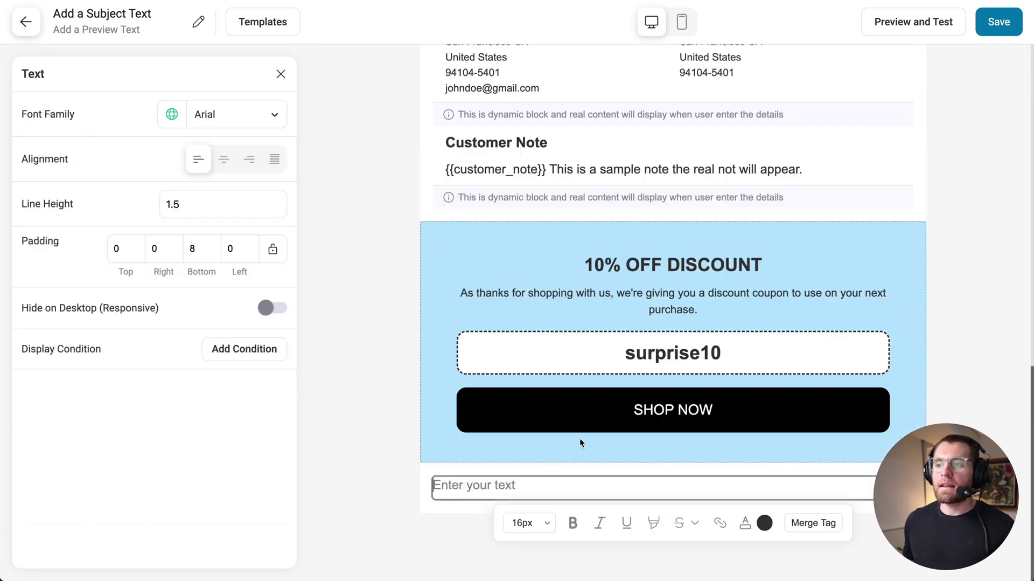
text(Other products you might like)
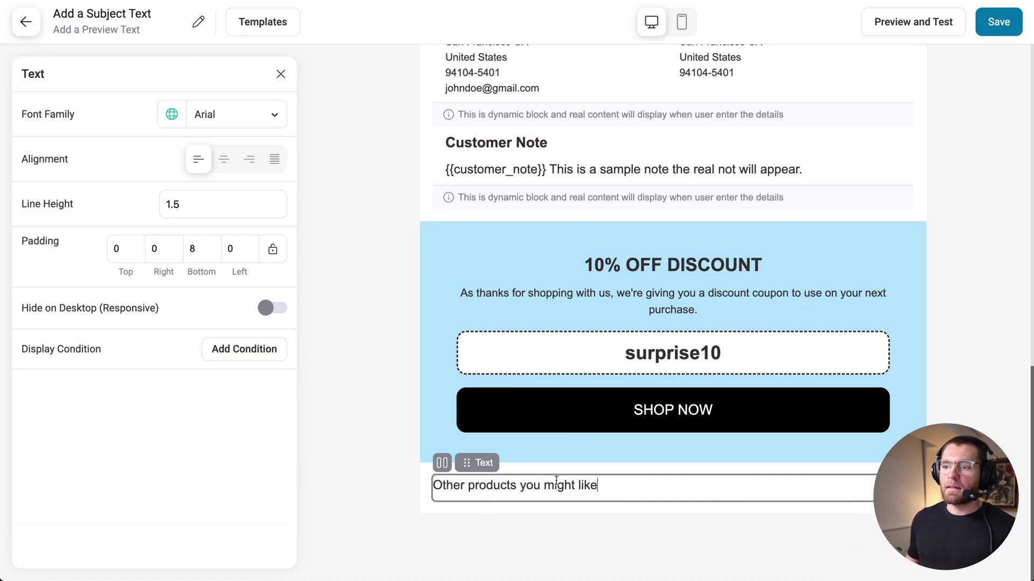
key(ctrl+a)
click(573, 522)
click(529, 523)
click(527, 357)
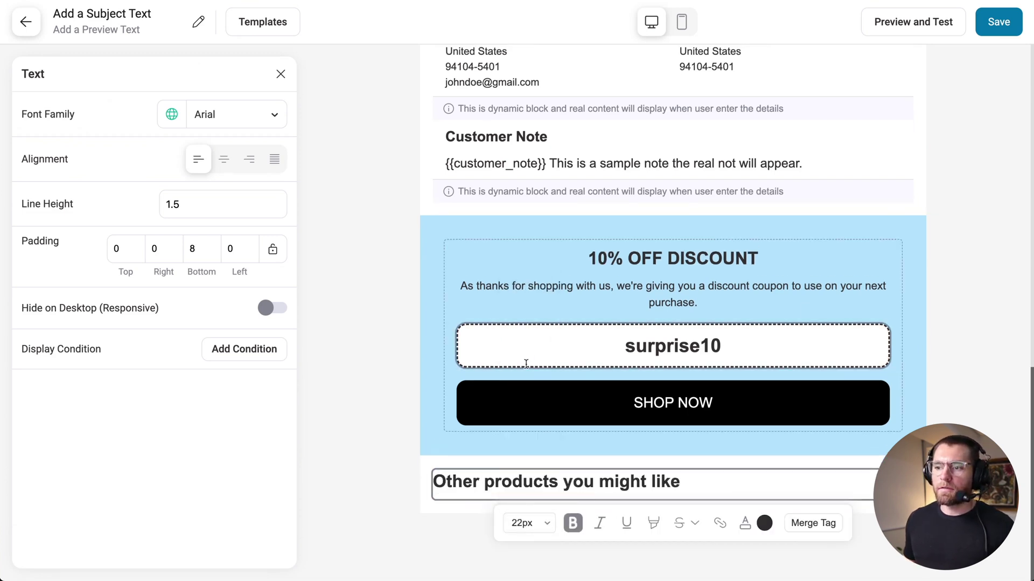
click(225, 159)
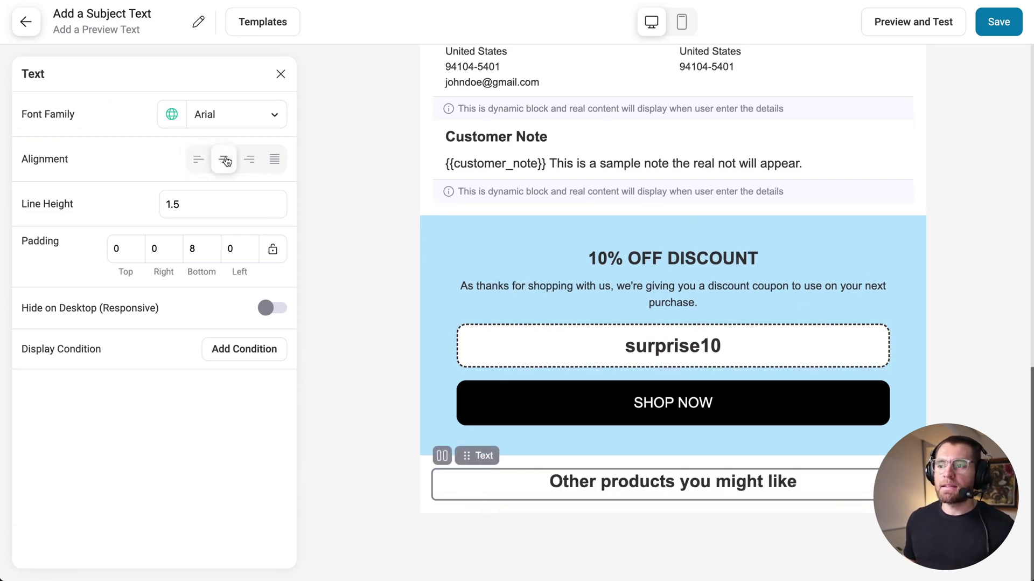
click(281, 74)
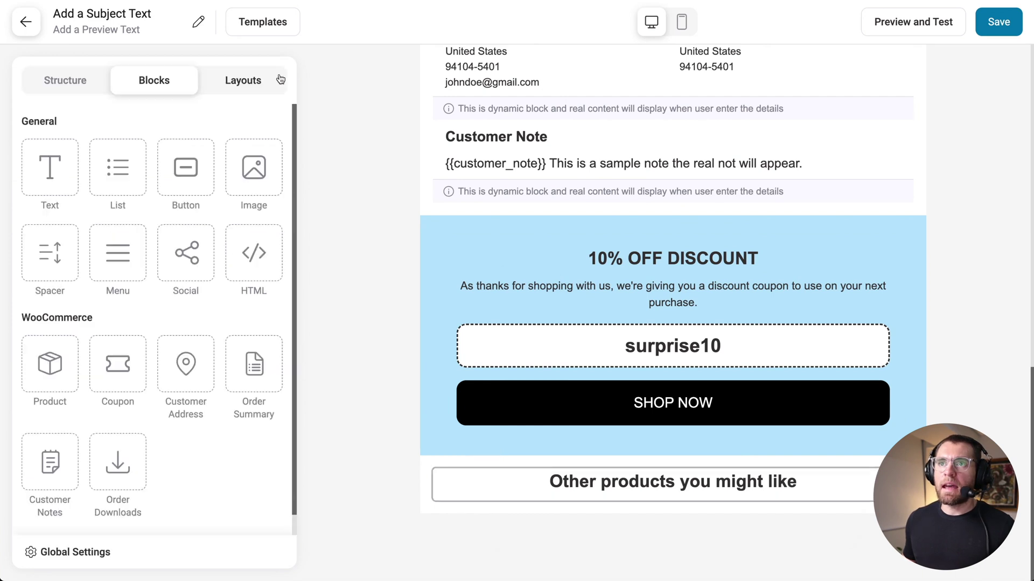
Place a Product block showing Best Selling Products in 3 columns under the heading
drag(61, 354, 494, 496)
click(174, 248)
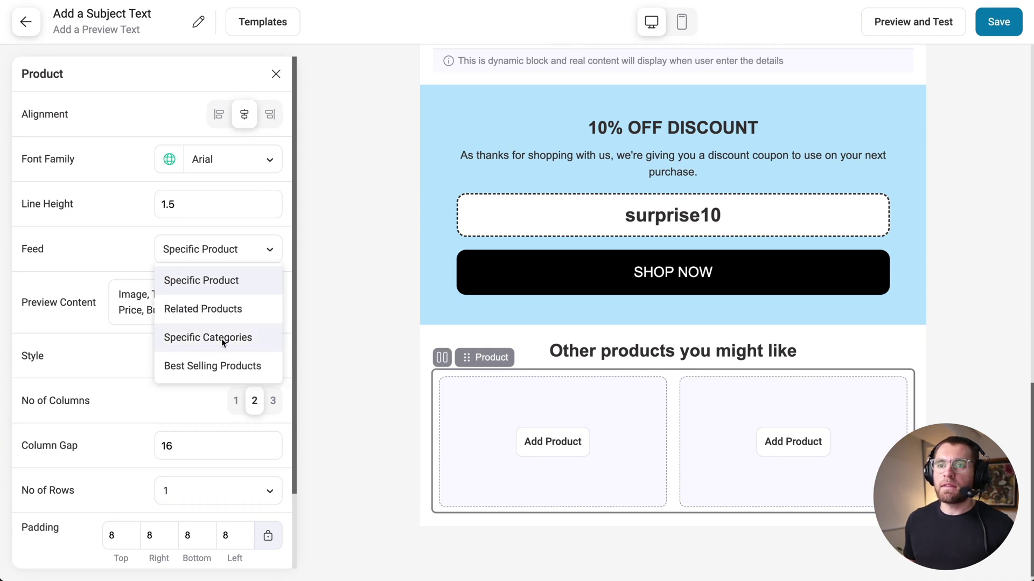
click(252, 367)
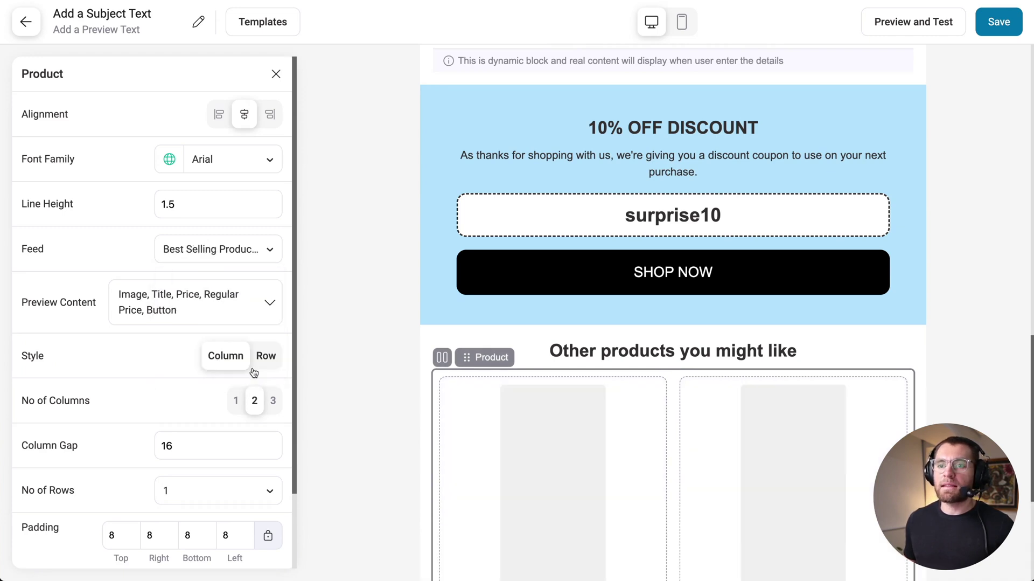
click(273, 400)
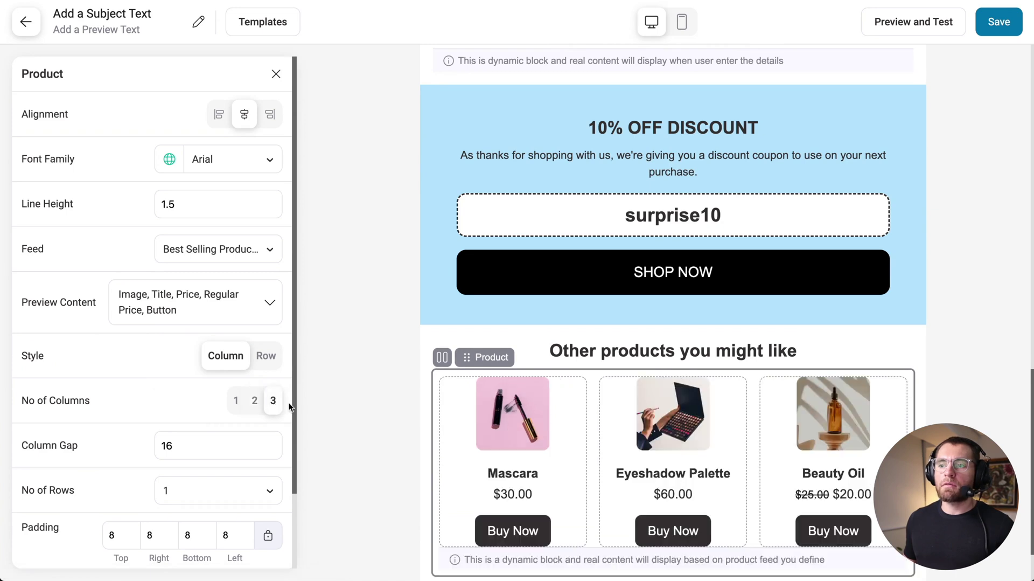
scroll(320, 403, down, 1)
Set the heading's padding to 25 top and 15 bottom
click(673, 312)
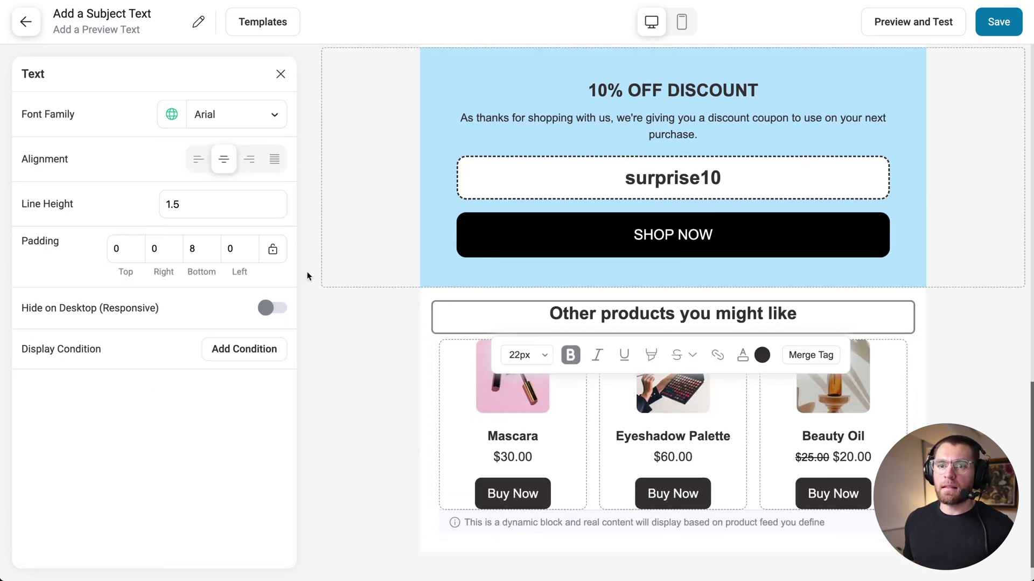
text(25)
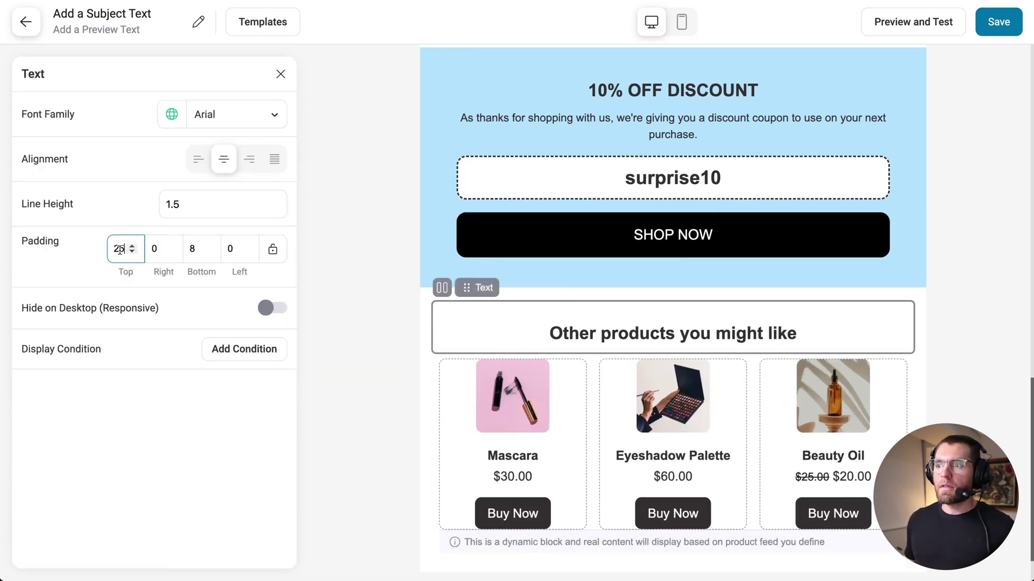
click(194, 252)
text(15)
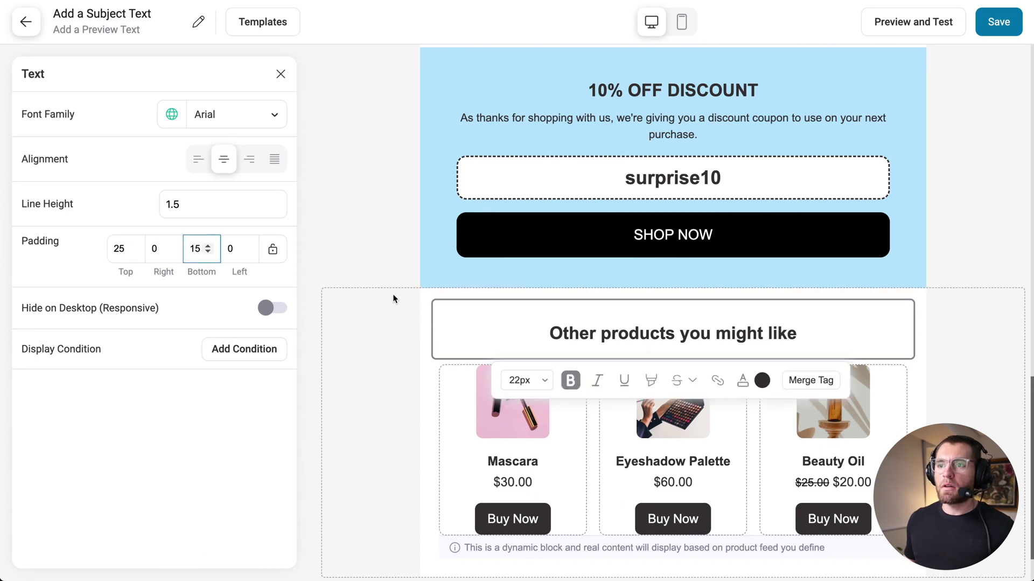
click(320, 467)
scroll(319, 468, down, 2)
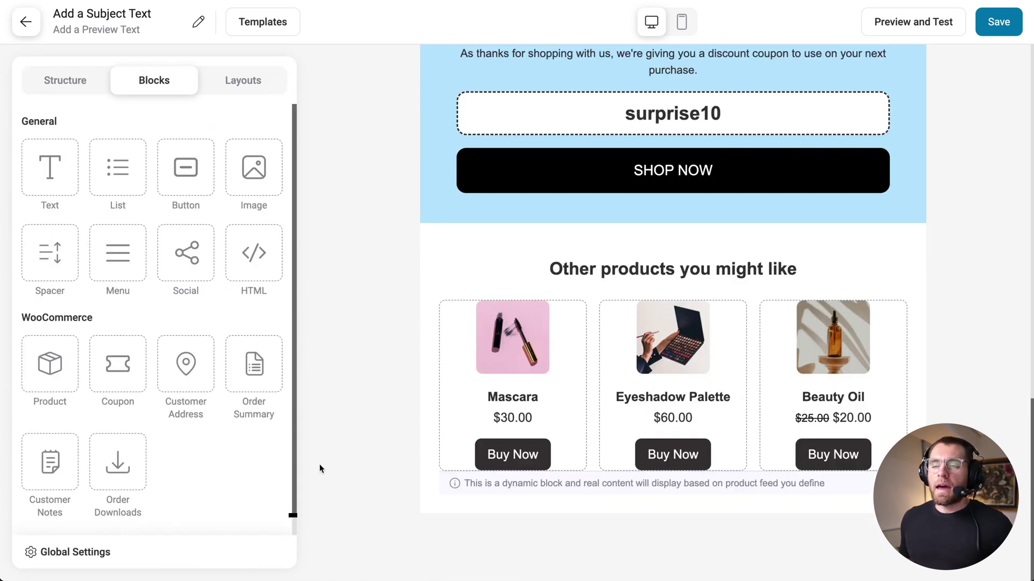
Add the pre-built Basic Footer layout from the Footer category below the products
click(251, 85)
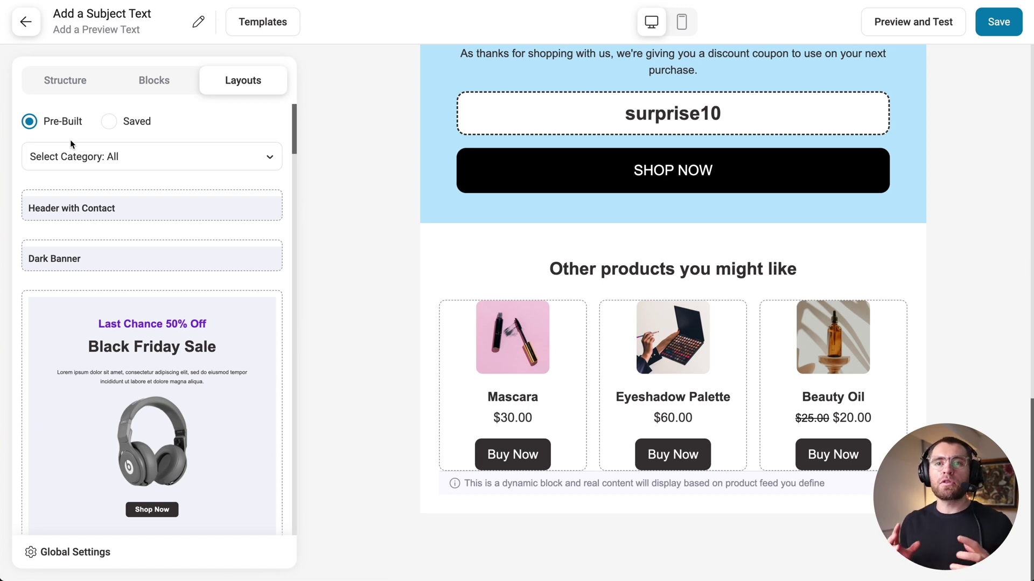
click(81, 157)
scroll(86, 252, down, 1)
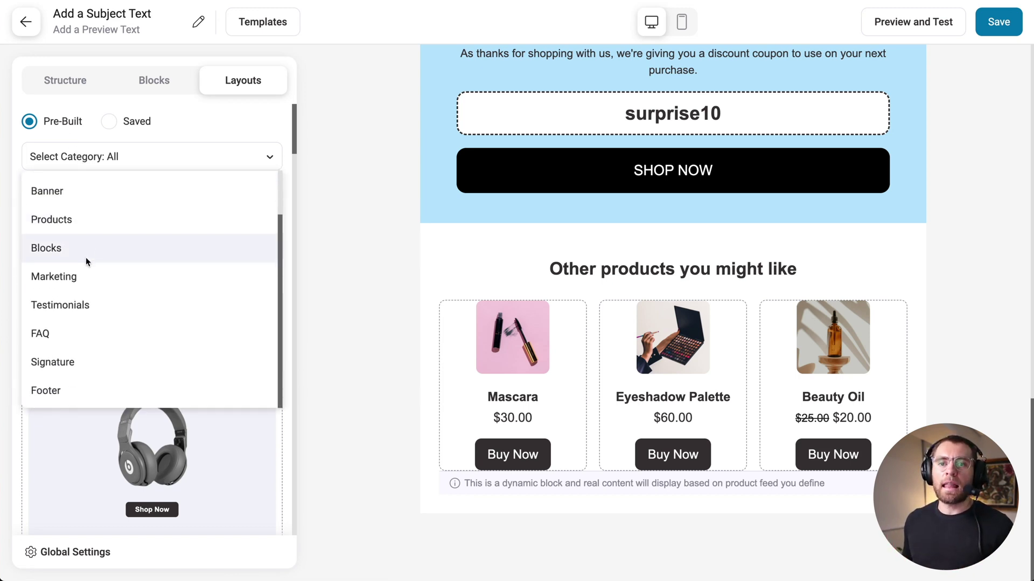
click(48, 387)
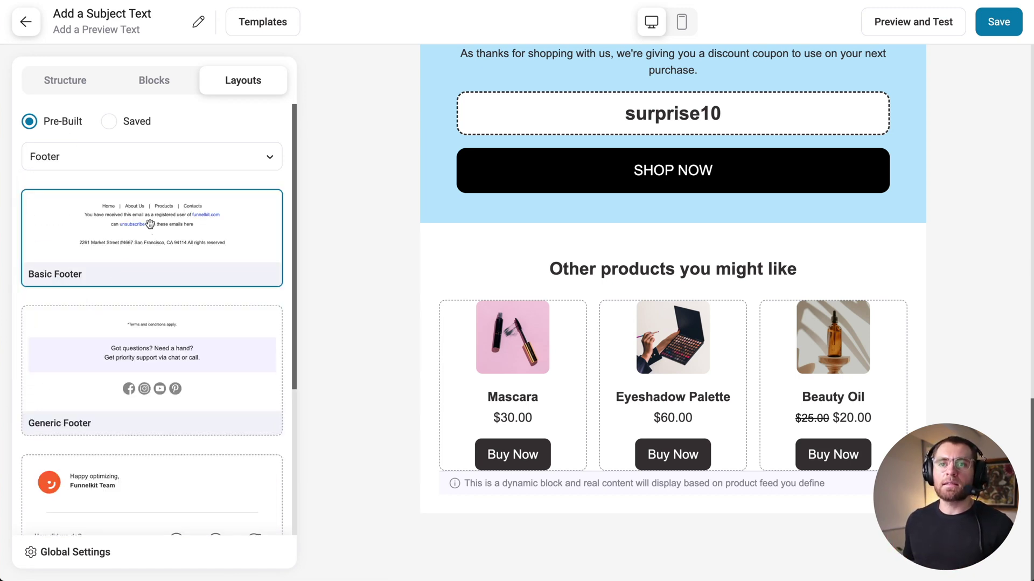
drag(110, 232, 418, 487)
Scroll through the finished email to review it from top to bottom
scroll(949, 350, down, 3)
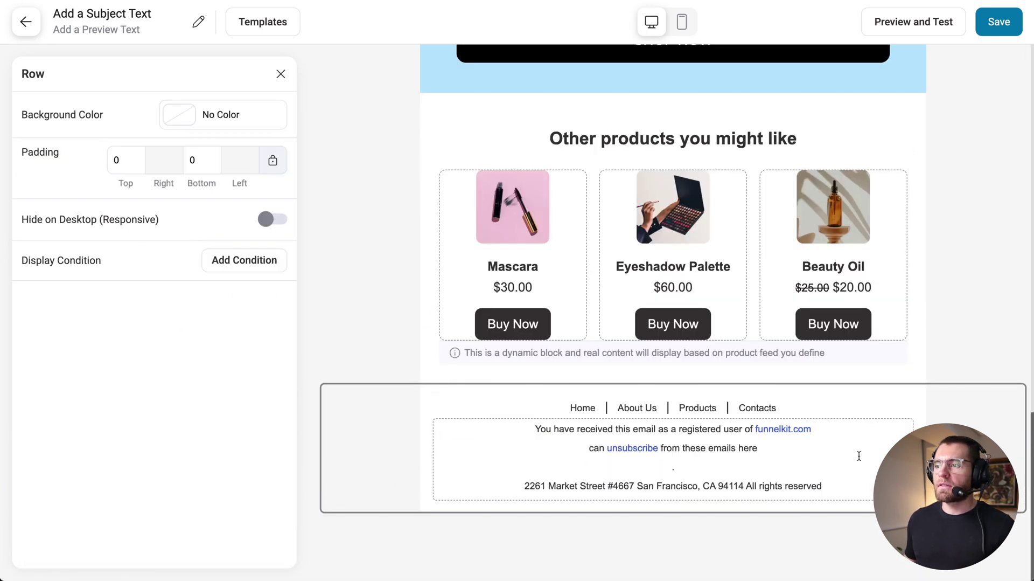
scroll(997, 98, up, 20)
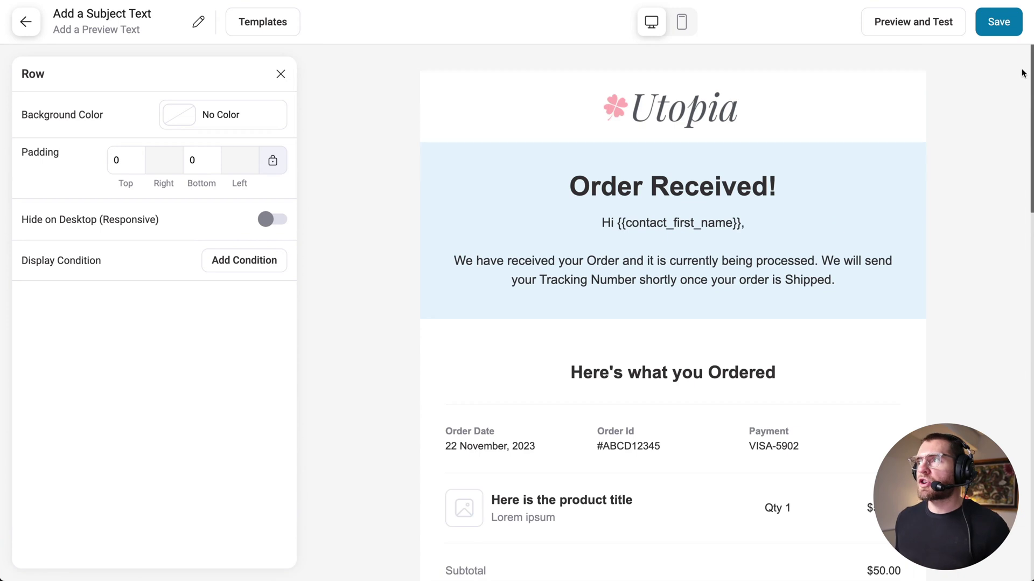
scroll(1031, 76, down, 1)
scroll(1031, 75, down, 6)
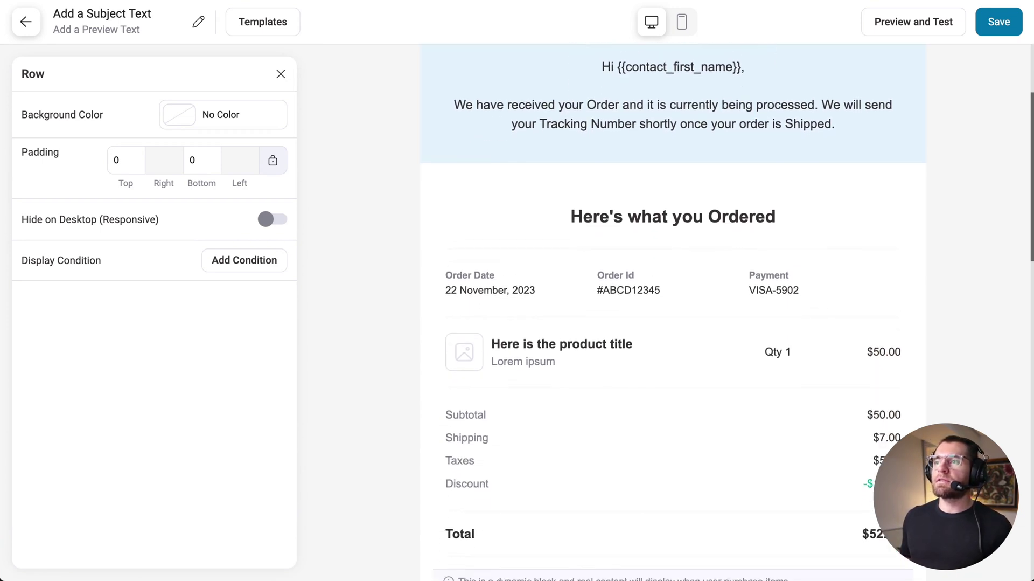
scroll(673, 307, down, 8)
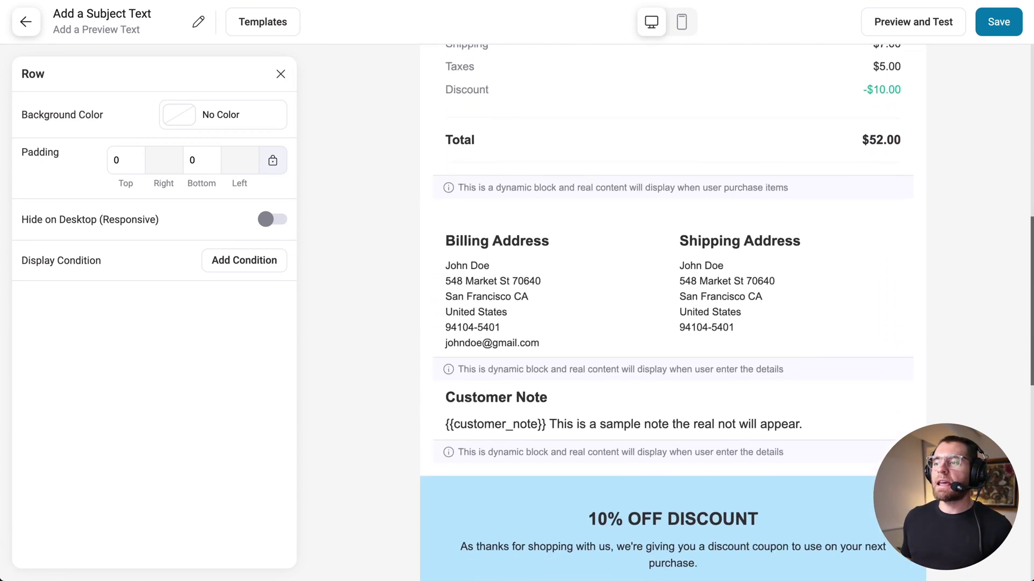
scroll(673, 538, down, 7)
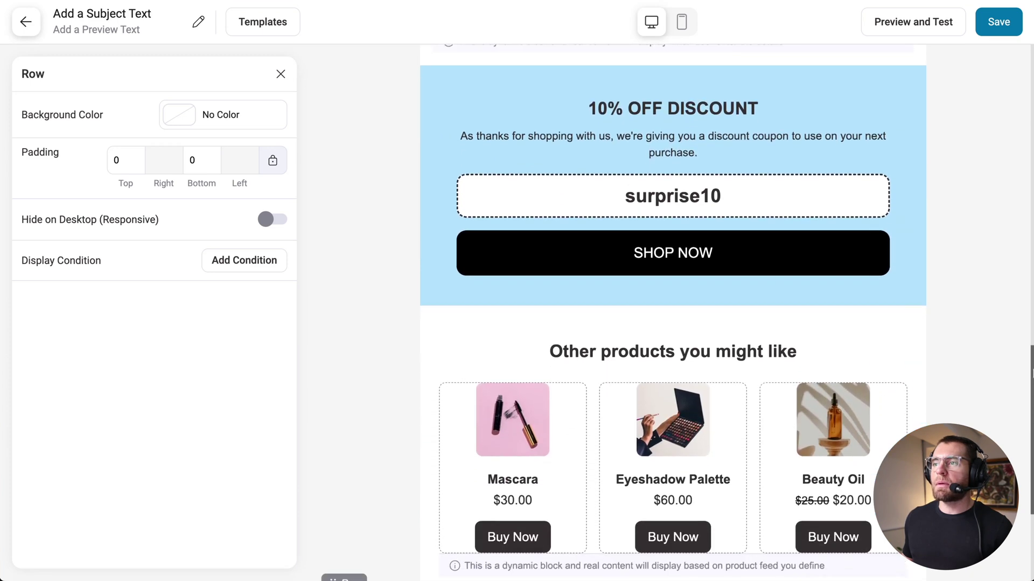
scroll(673, 307, down, 1)
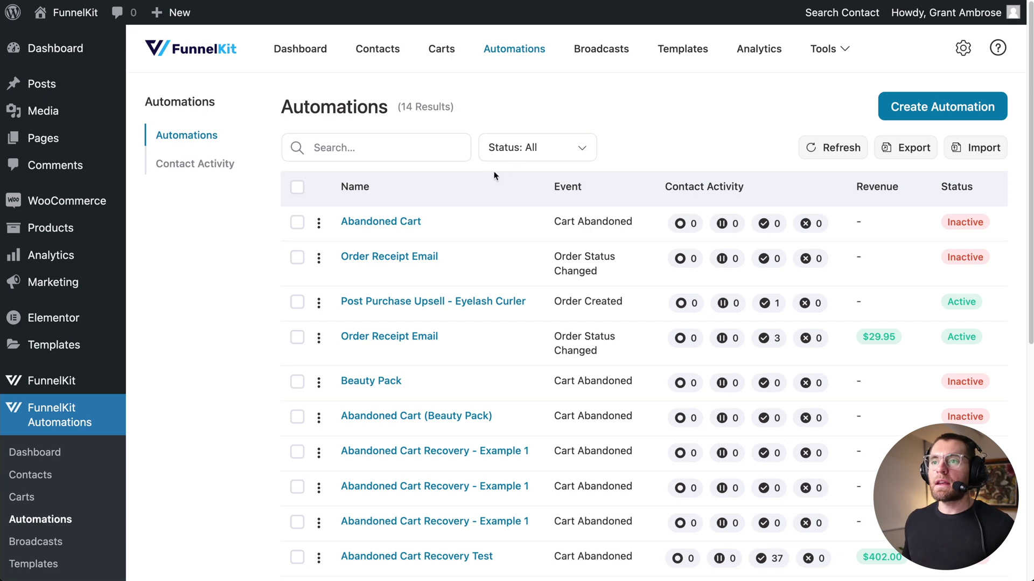
Open the Abandoned Cart automation and pan through its trigger, delays and Send Email steps
click(383, 221)
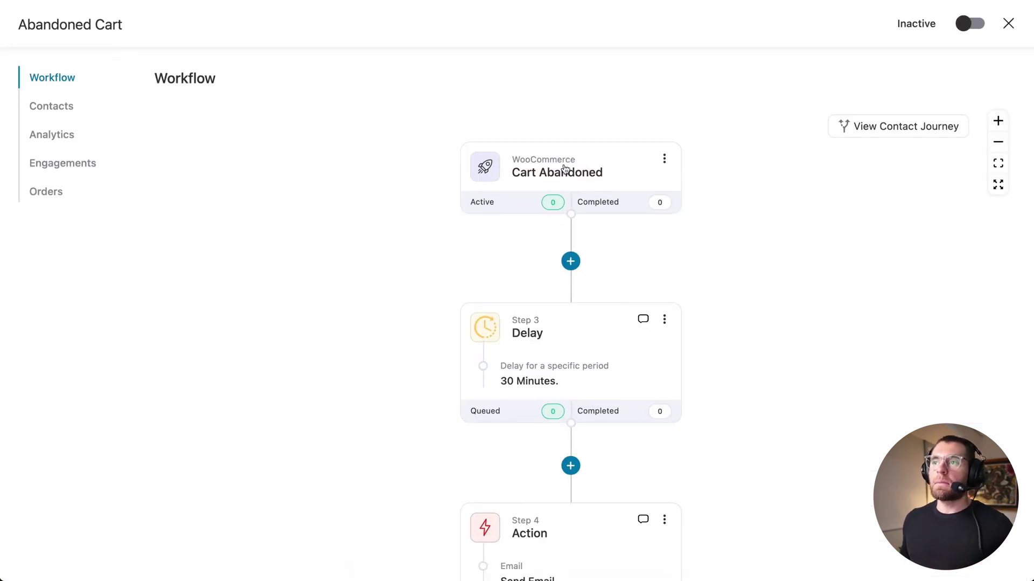
drag(764, 327, 690, 228)
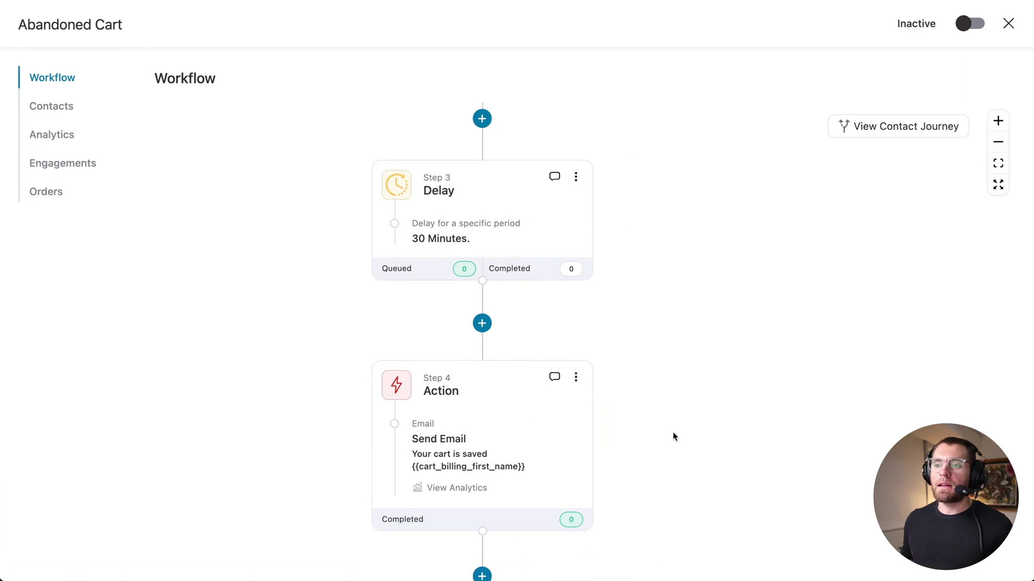
drag(667, 429, 667, 286)
scroll(654, 445, down, 5)
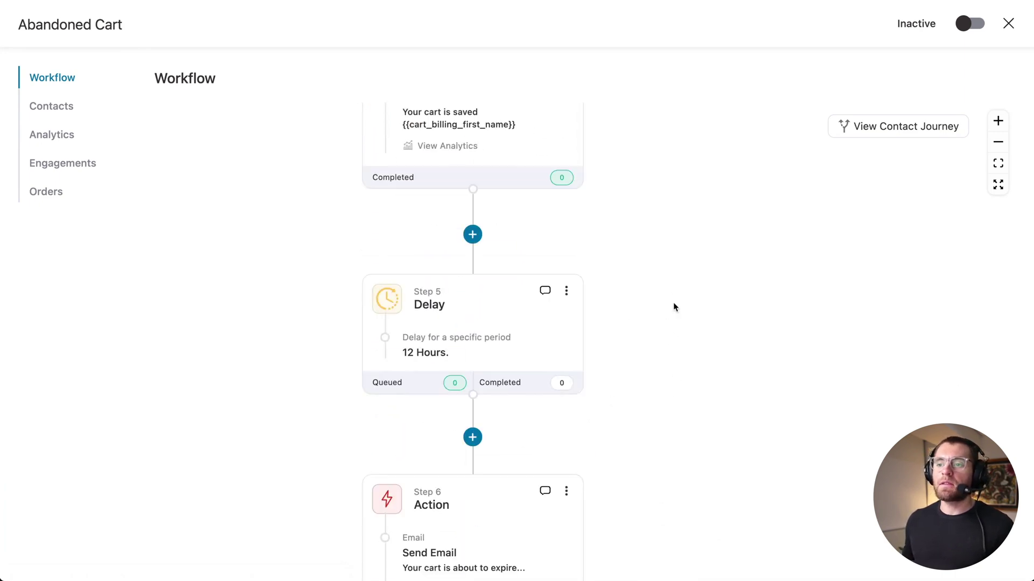
scroll(703, 327, down, 10)
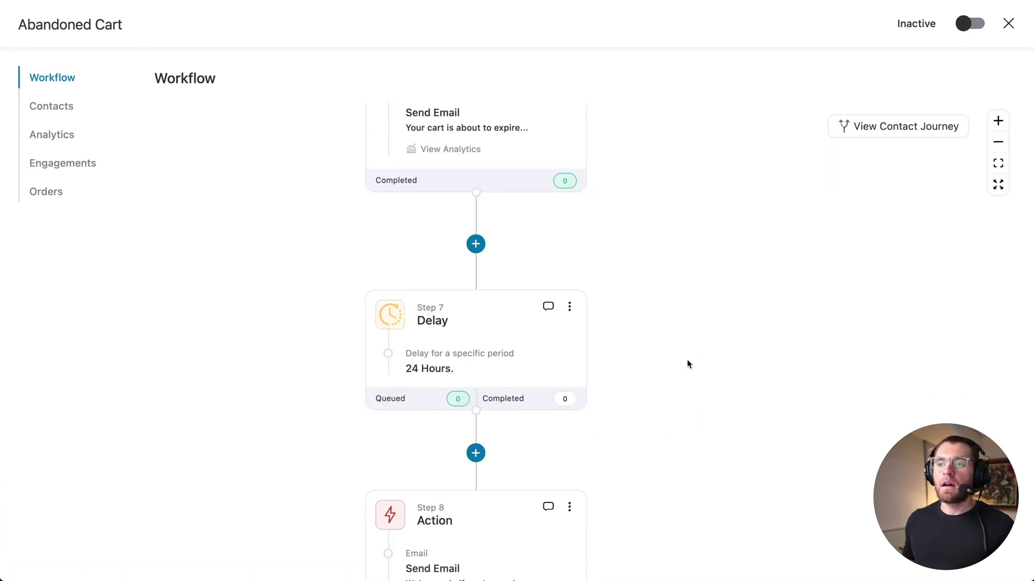
scroll(687, 427, down, 4)
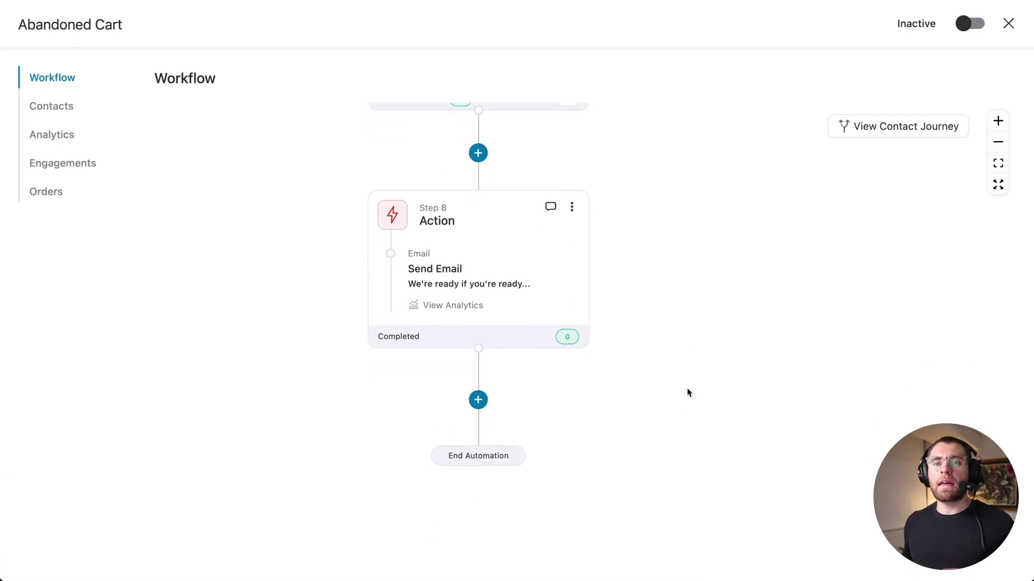
scroll(711, 355, up, 20)
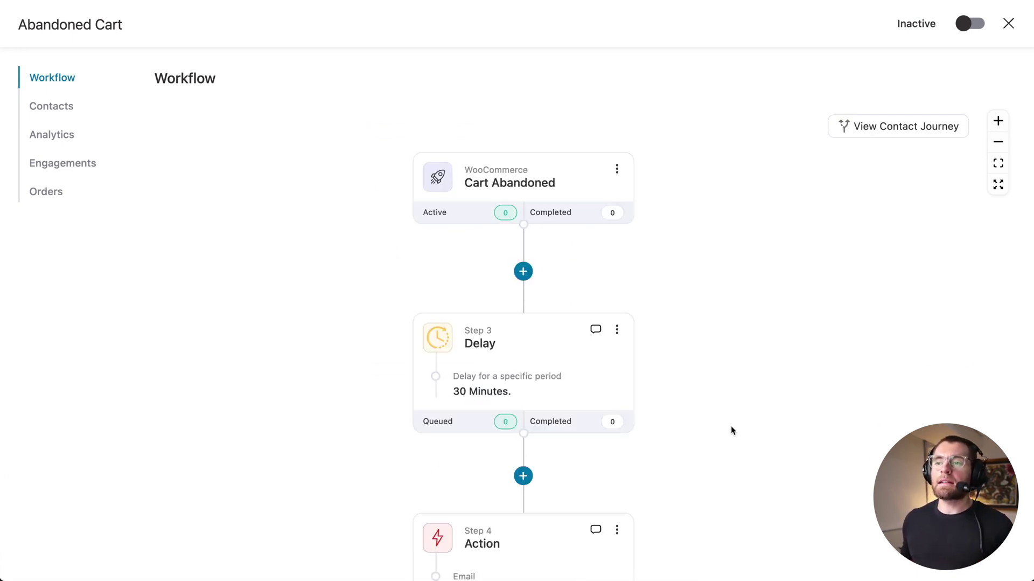
scroll(732, 428, down, 7)
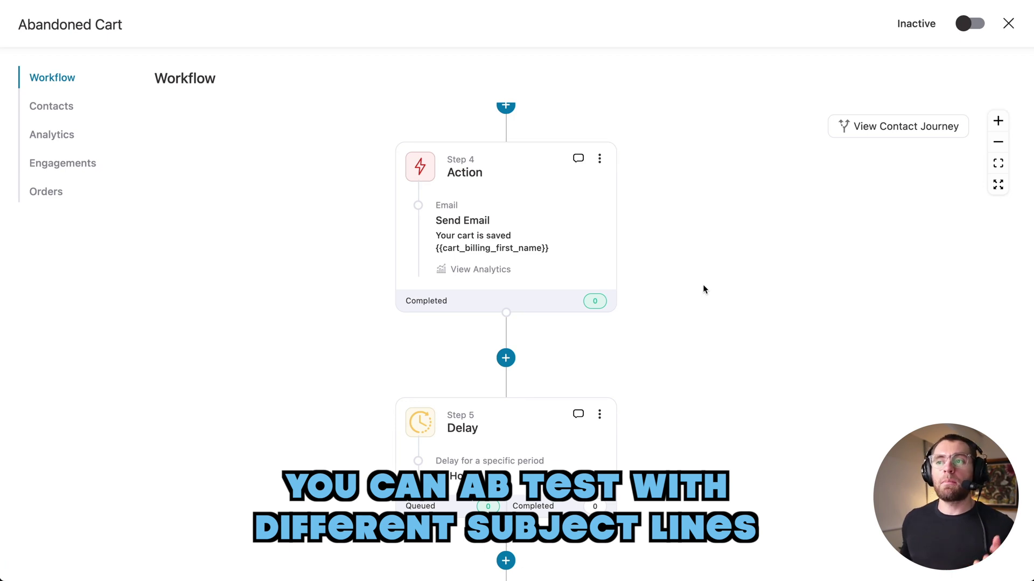
scroll(684, 216, up, 2)
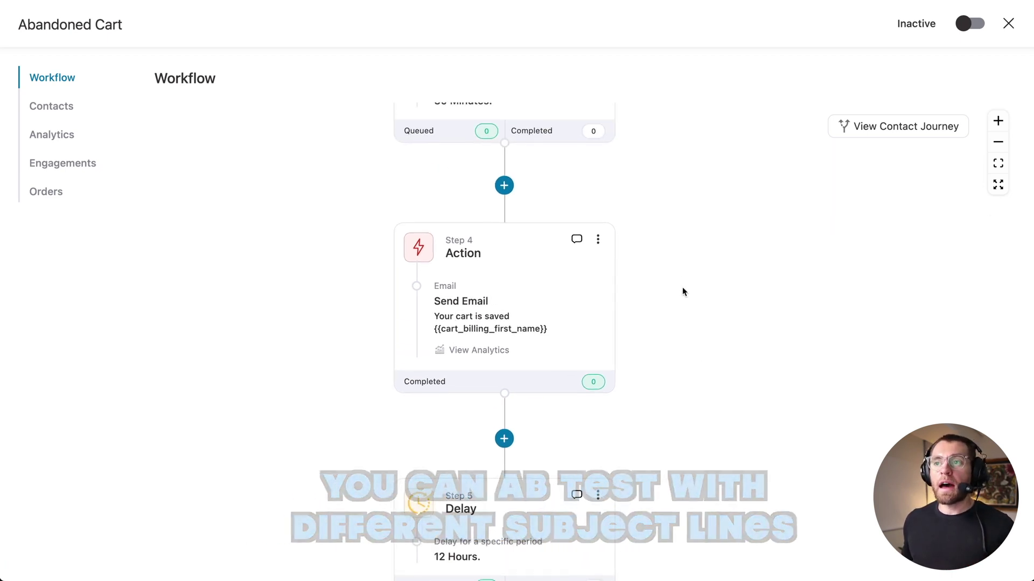
Insert a 2-path Split Path step named 'Testing AC Email 1 Subject' before the first email
click(504, 186)
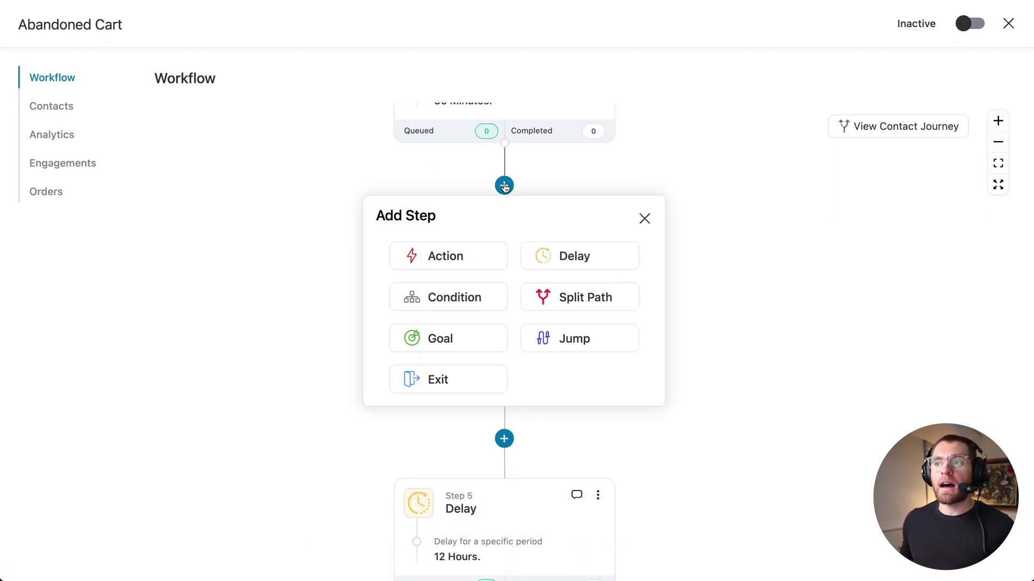
click(580, 300)
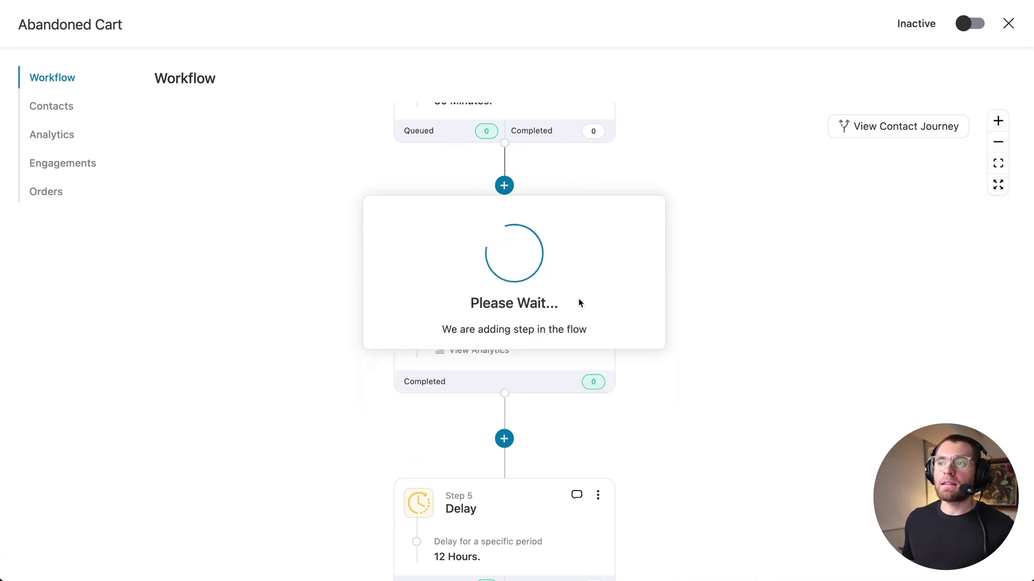
text(Testing AC Email 1 Subject)
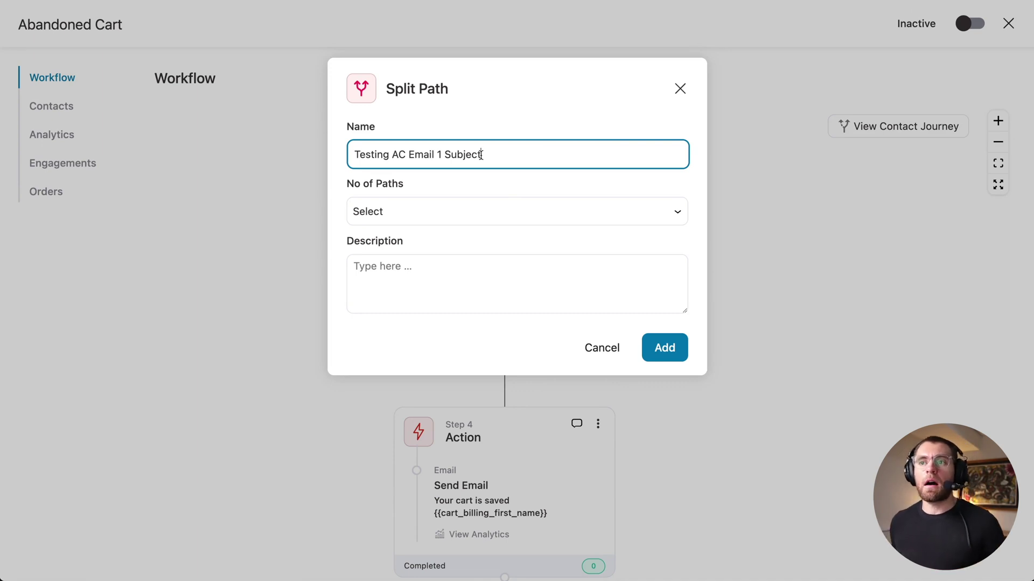
click(467, 208)
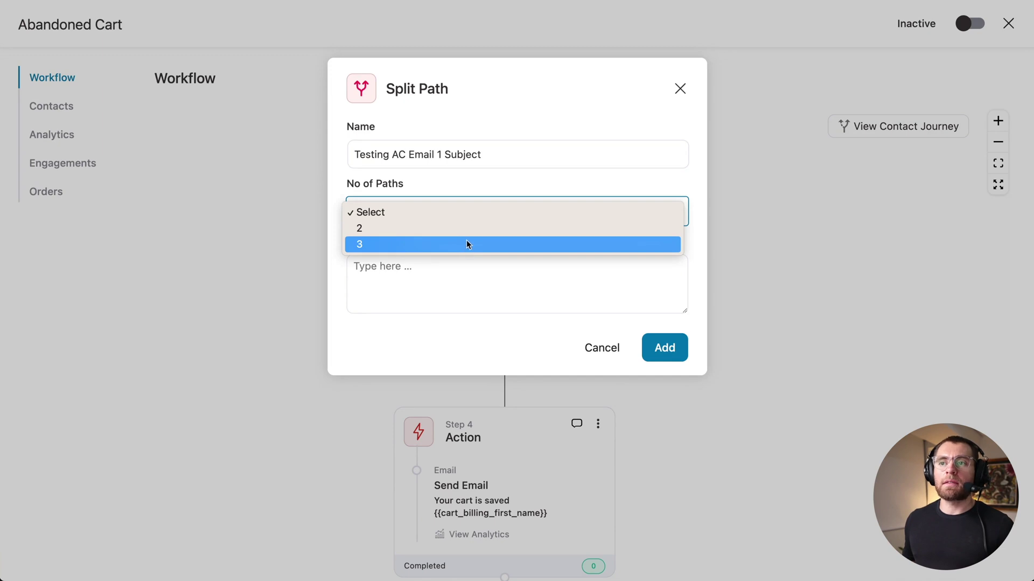
click(469, 227)
click(457, 279)
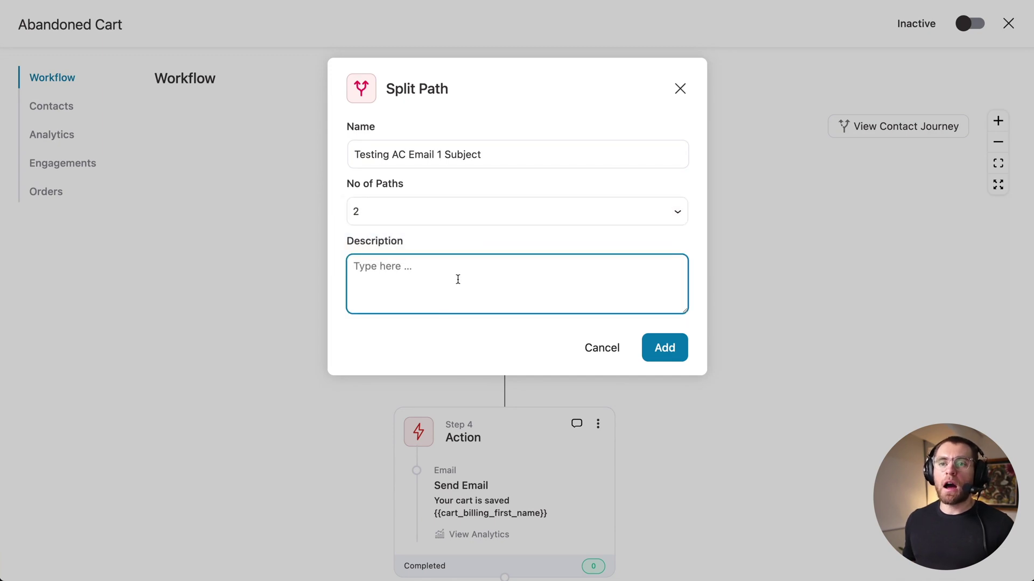
click(665, 347)
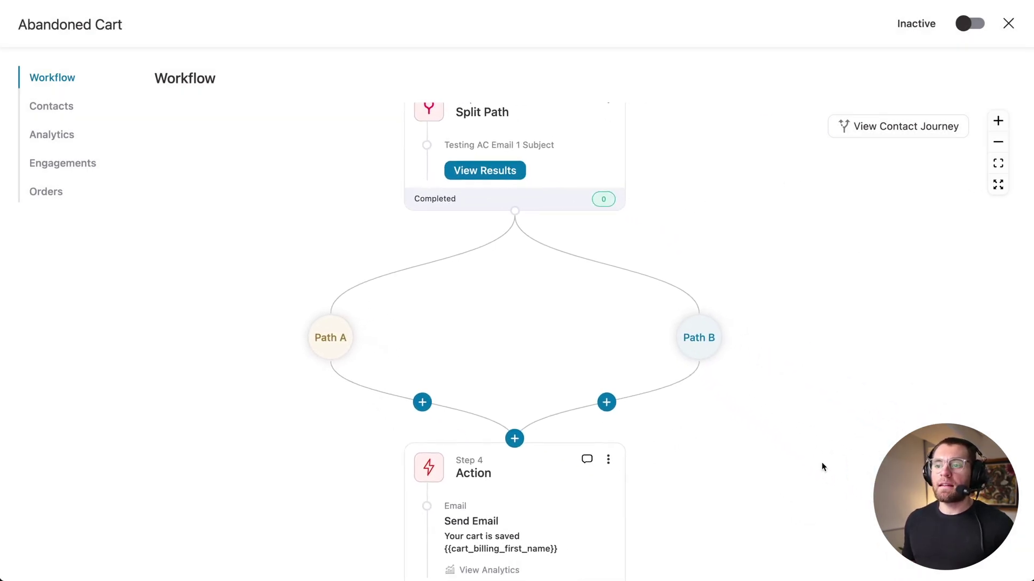
Copy the Step 4 email onto Path A, then copy Step 13 onto Path B
scroll(644, 418, down, 3)
click(574, 352)
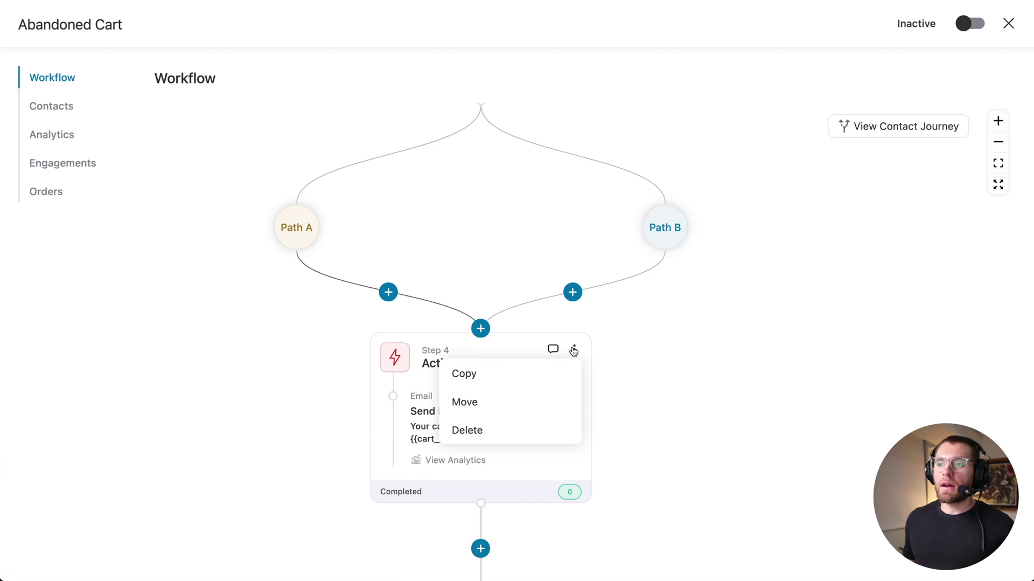
click(554, 372)
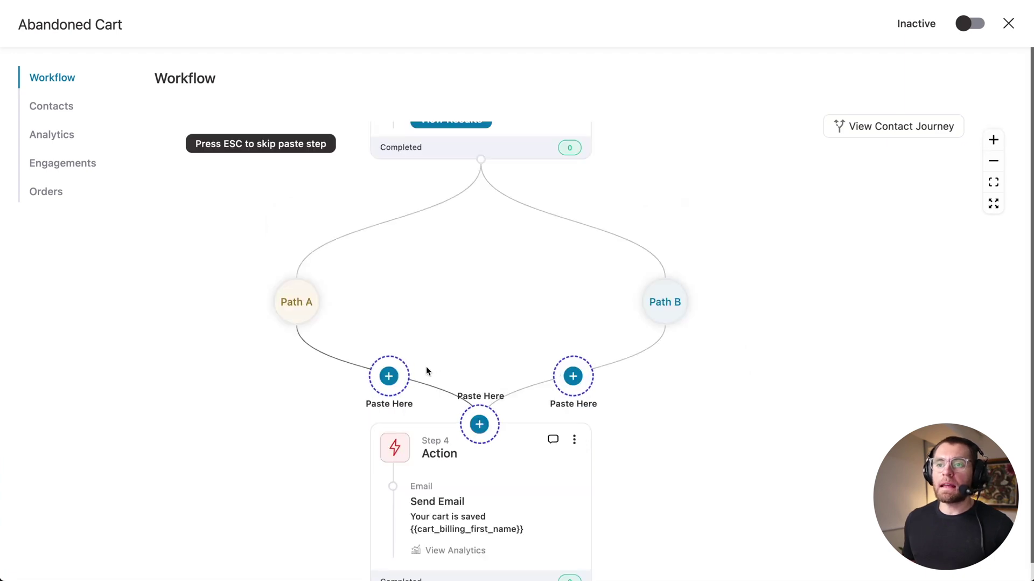
click(388, 376)
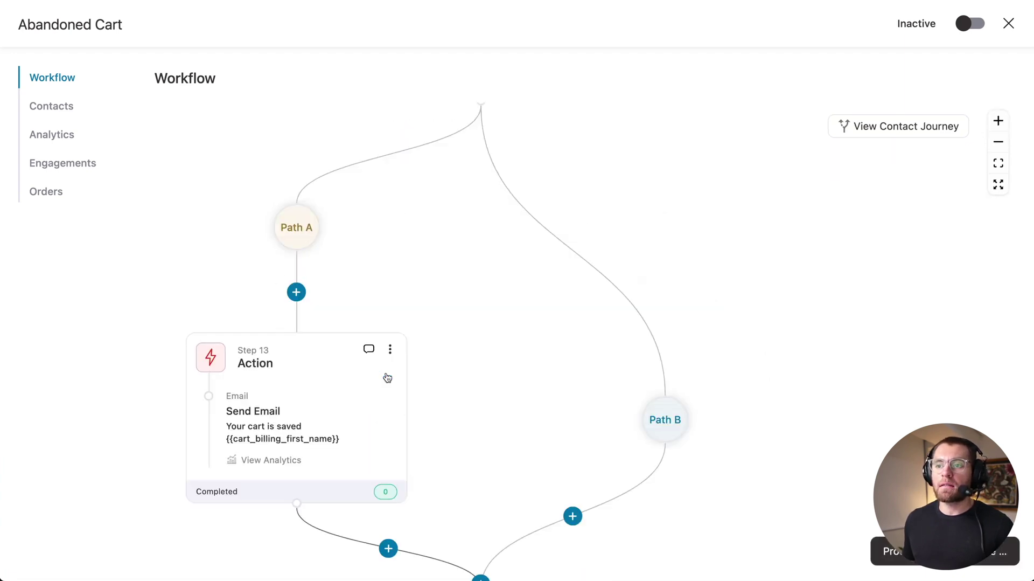
scroll(520, 316, down, 3)
click(391, 236)
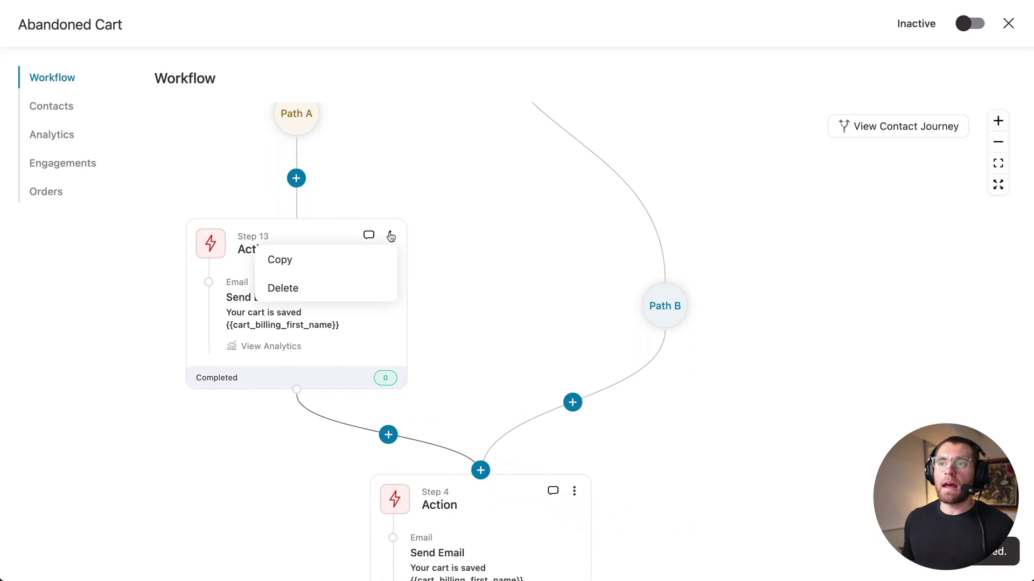
click(374, 258)
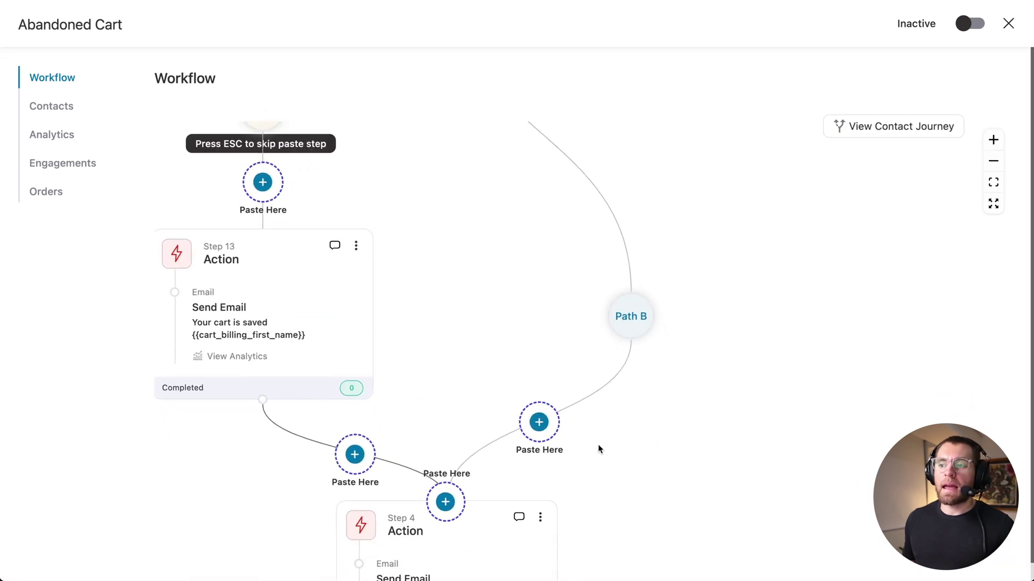
click(539, 423)
Delete the original Step 4 email and review the updated workflow
click(540, 411)
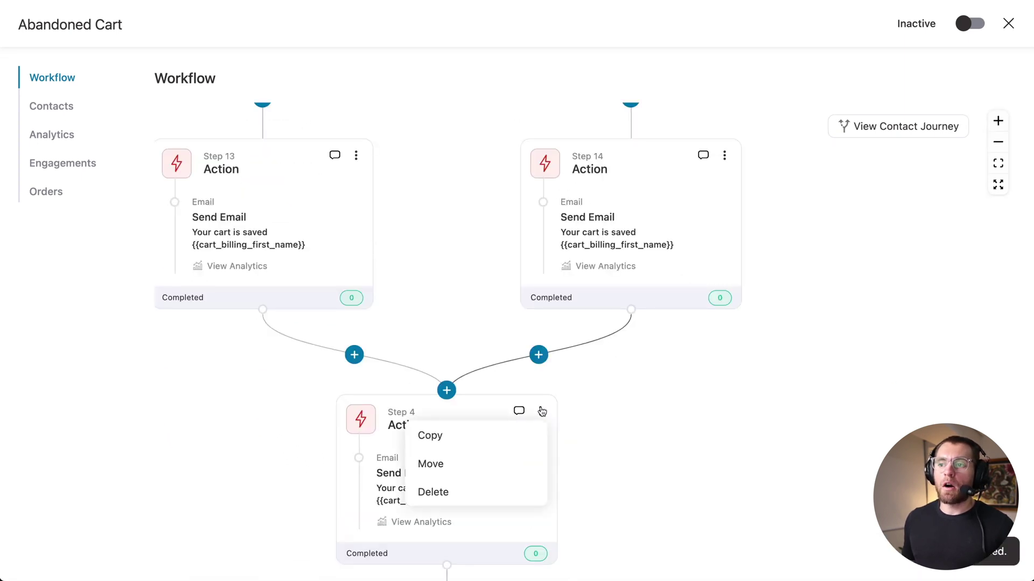
click(487, 490)
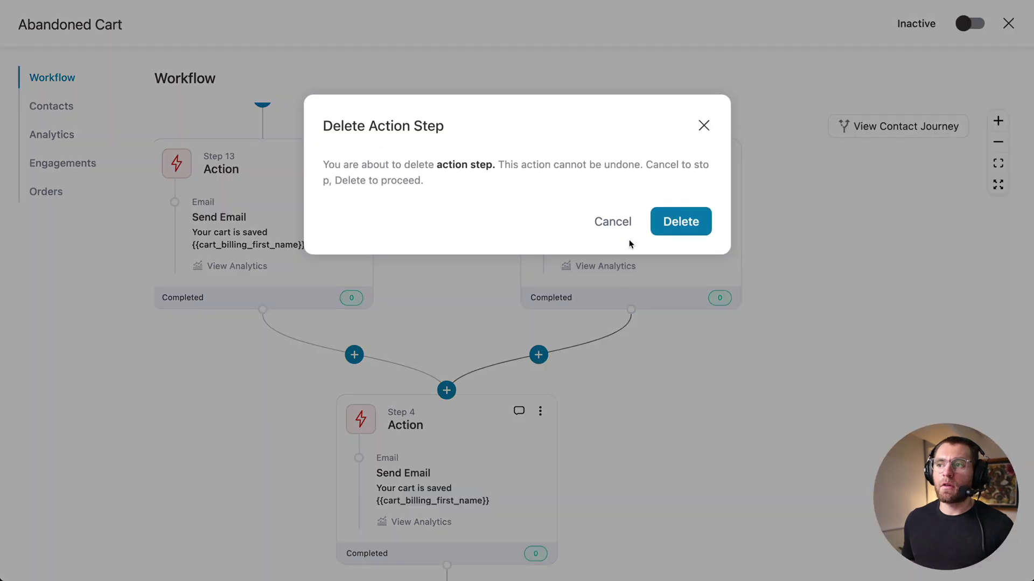
click(674, 228)
scroll(758, 132, up, 3)
drag(757, 132, 808, 579)
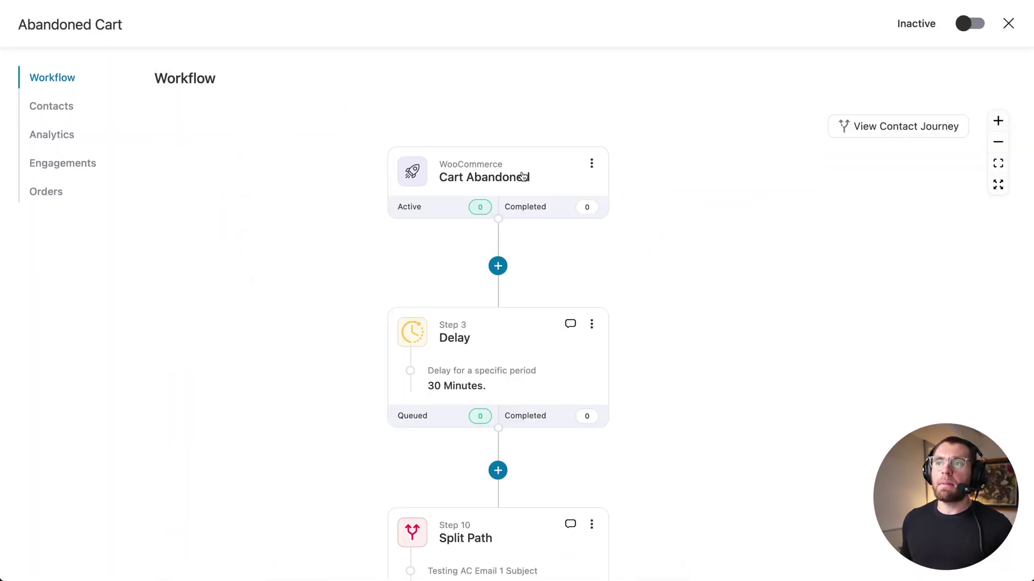
drag(723, 458, 724, 214)
scroll(723, 214, down, 2)
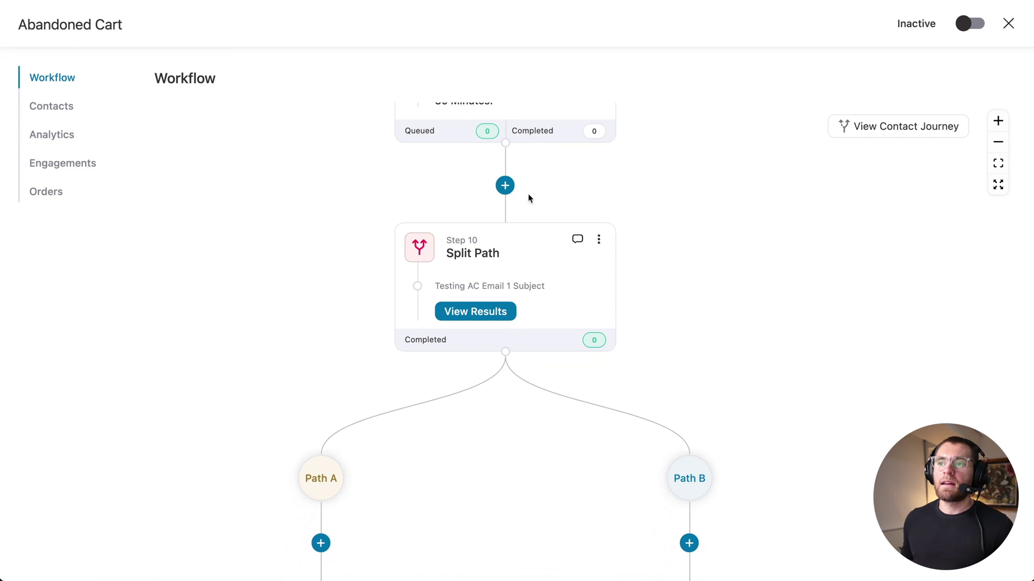
scroll(637, 315, down, 6)
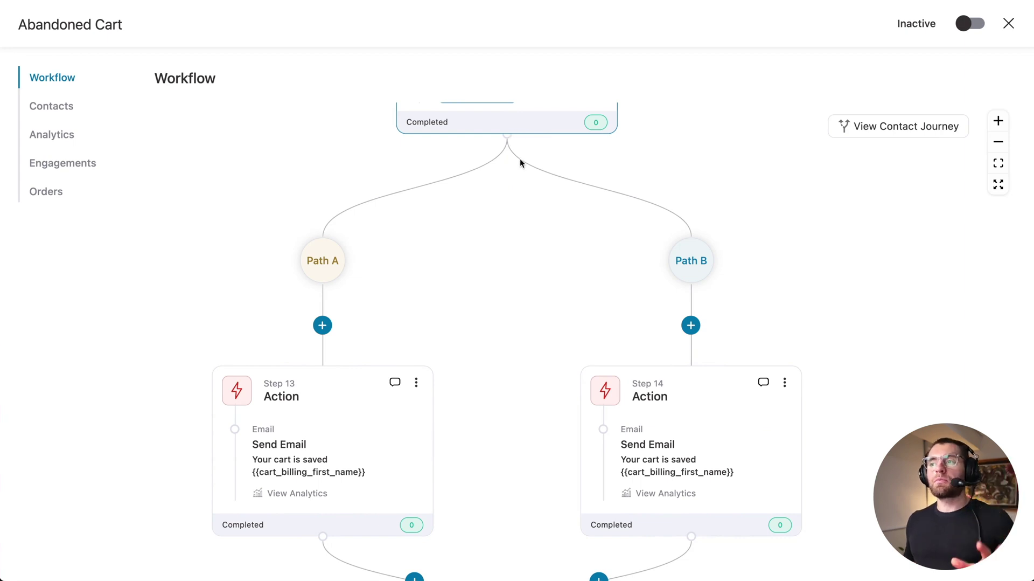
scroll(794, 302, down, 2)
scroll(794, 303, down, 2)
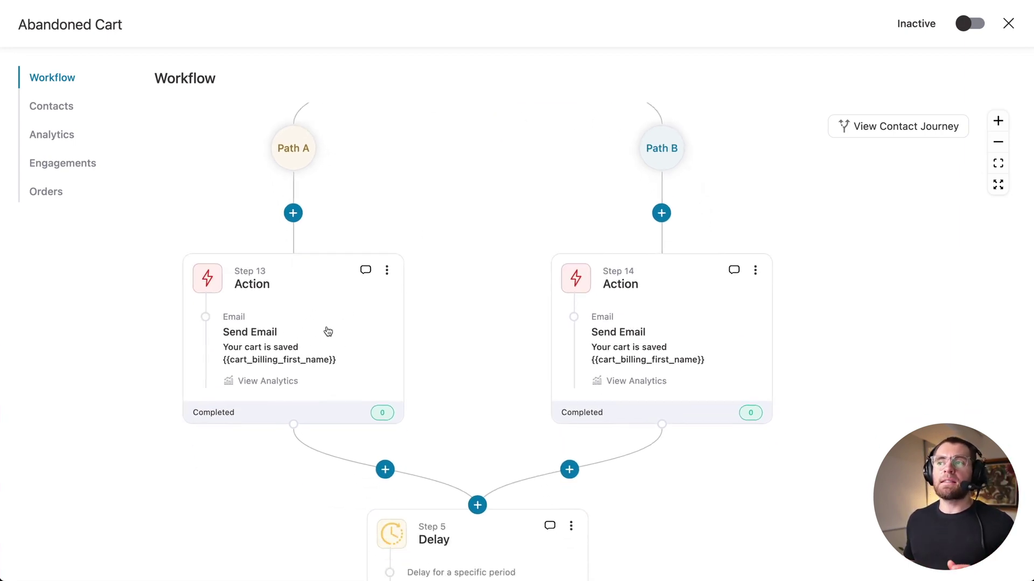
Change the Path B email subject to 'HURRY! You car is expiring, {{cart_billing_first_name}}!' and save
click(696, 323)
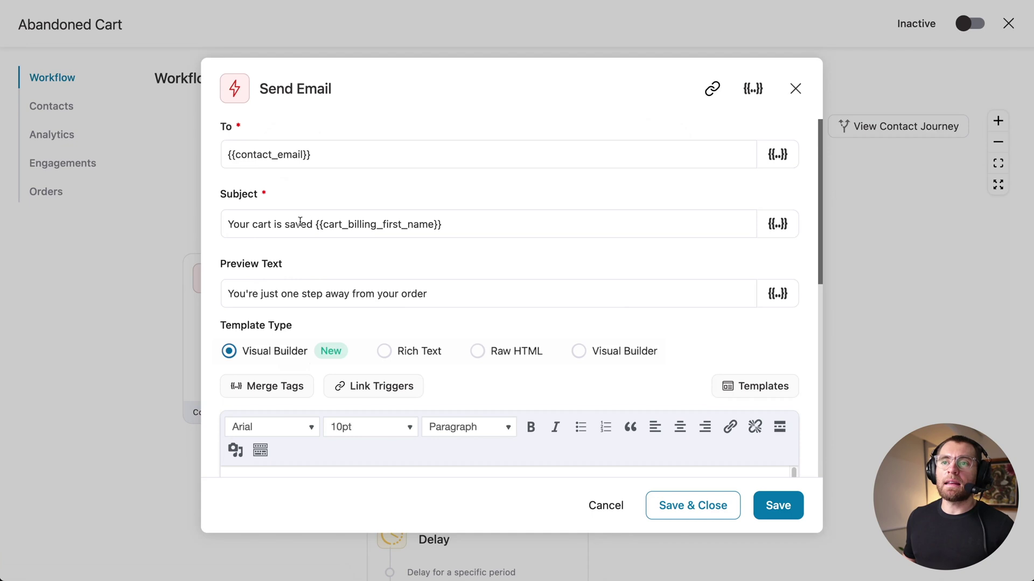
click(227, 223)
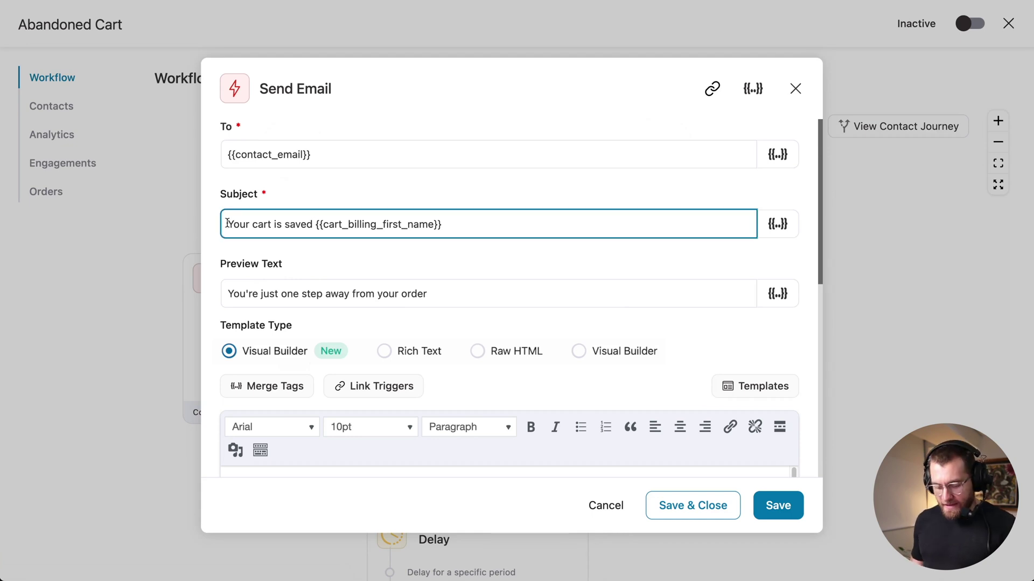
text(HURRY! You C)
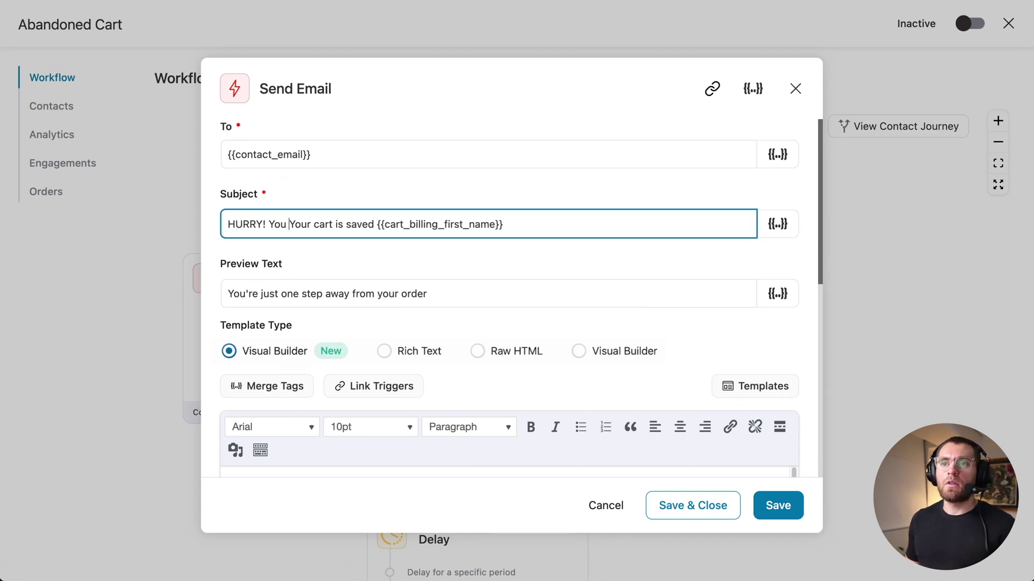
key(BackSpace)
text(car is expir)
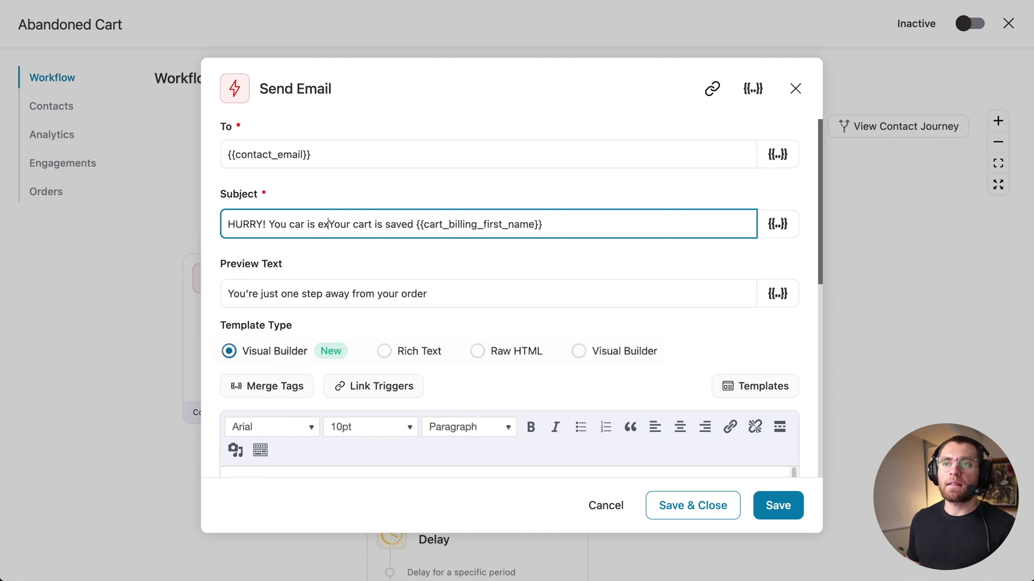
text(ing)
key(shift+alt+Right)
key(shift+alt+Right)
key(shift+alt+Right)
key(shift+alt+Right)
text(,)
click(563, 227)
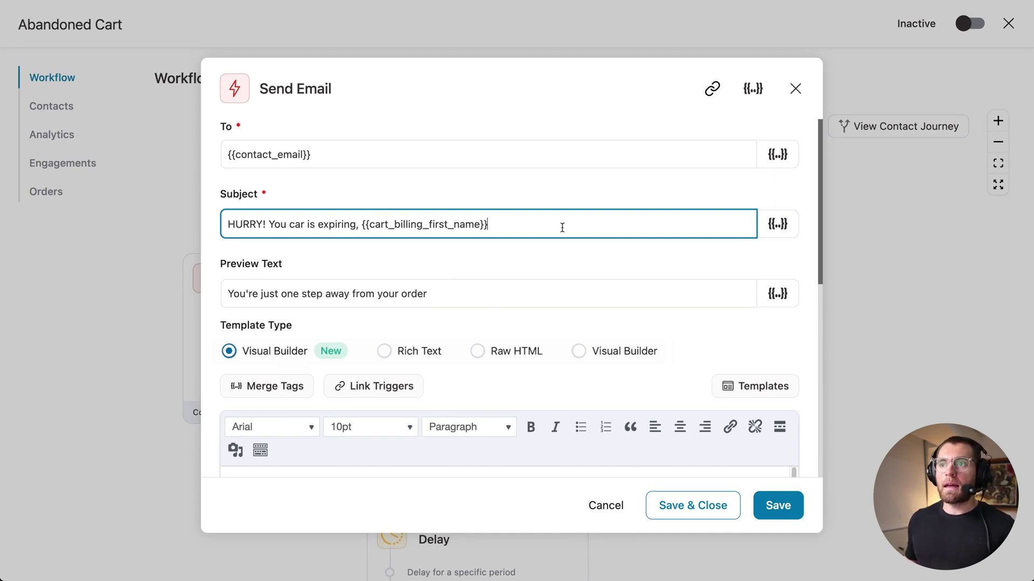
text(!)
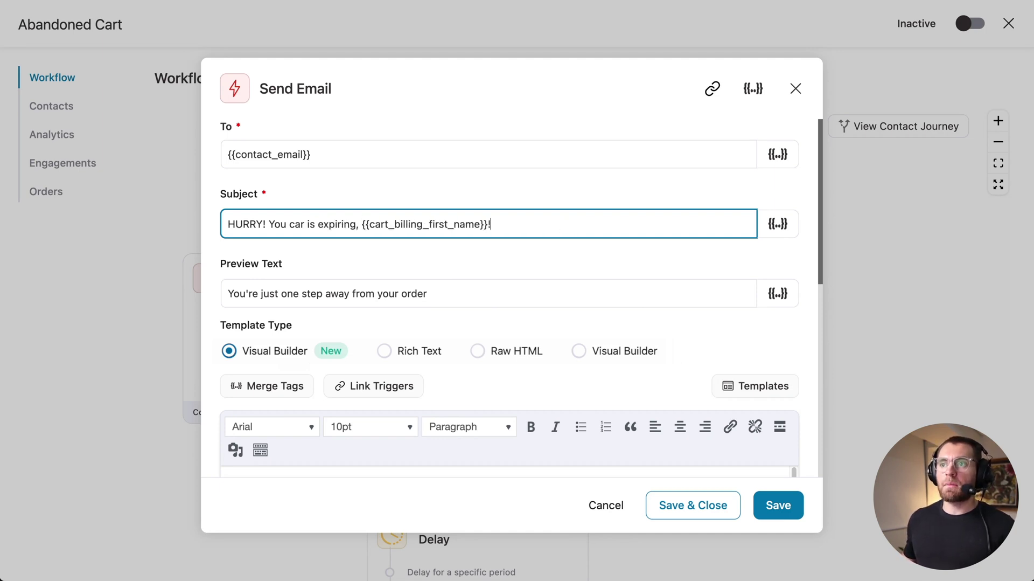
click(722, 499)
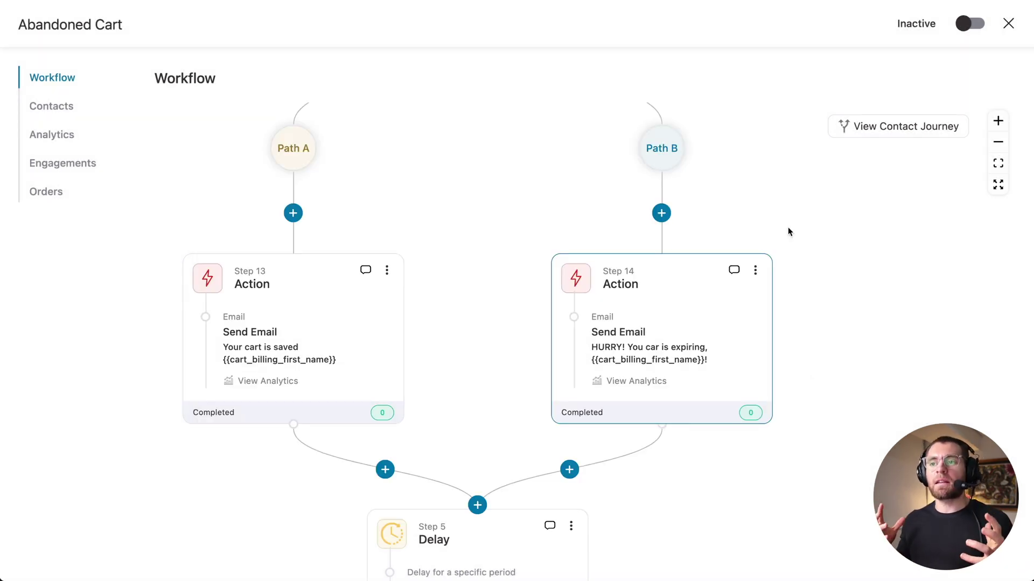
Review the subject-line split test results and confirm Path B as winner, leaving one Send Email step
drag(488, 132, 502, 435)
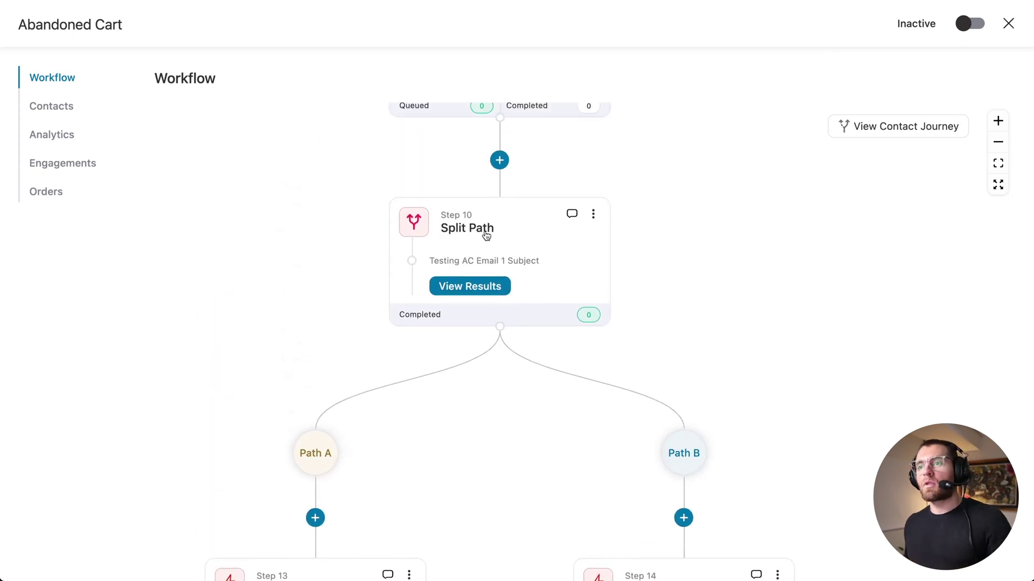
click(467, 287)
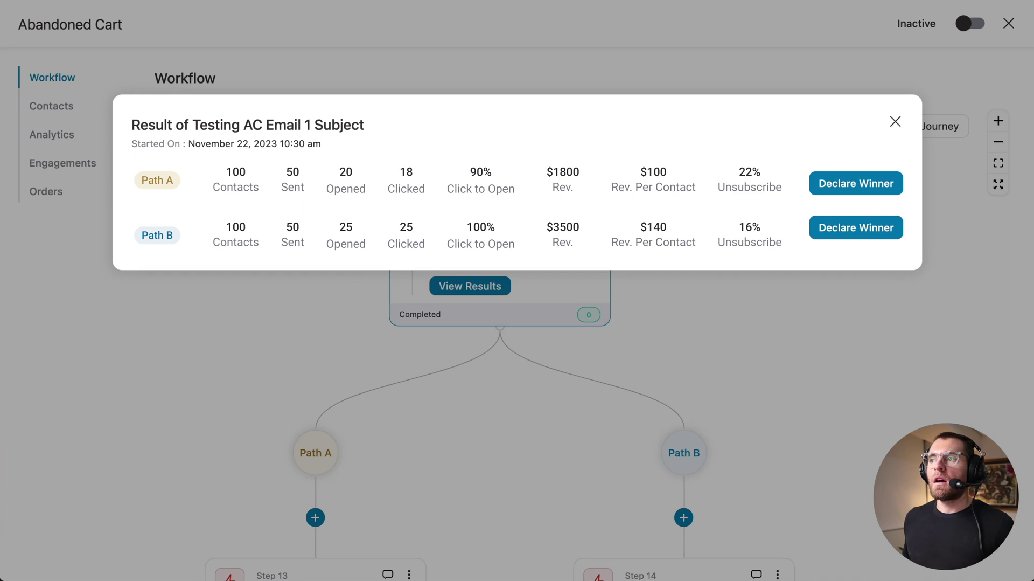
click(858, 229)
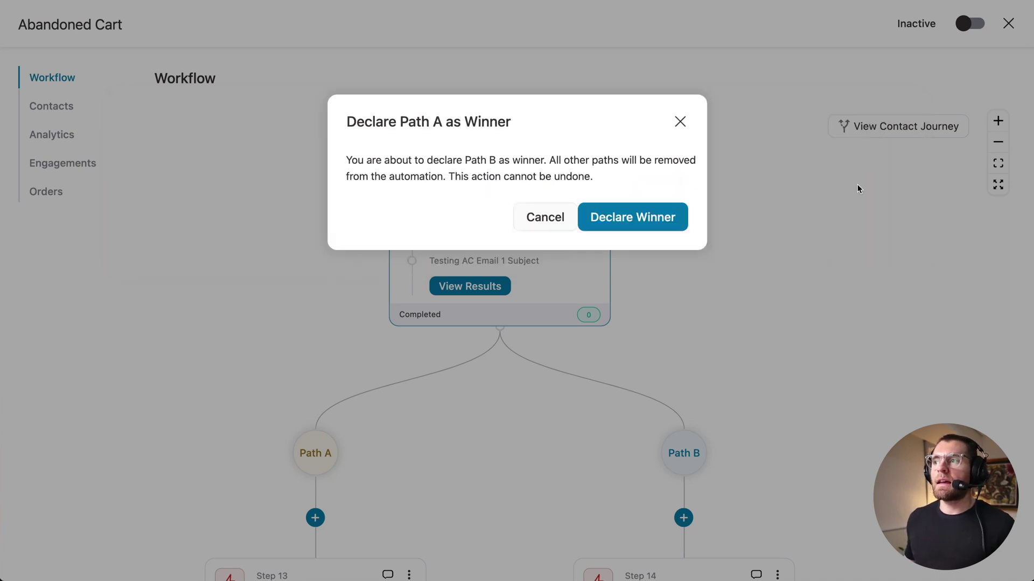
click(669, 216)
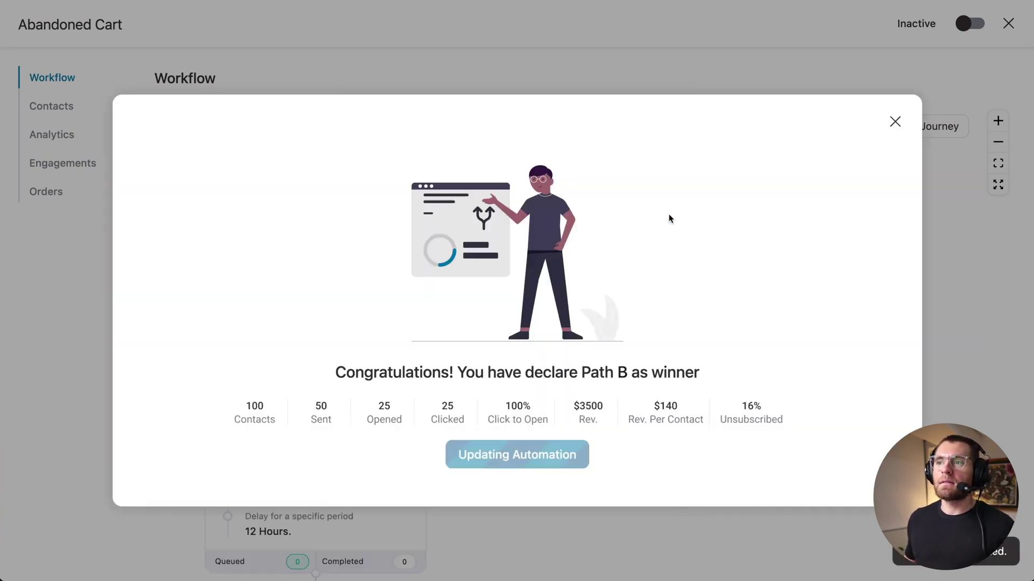
click(517, 455)
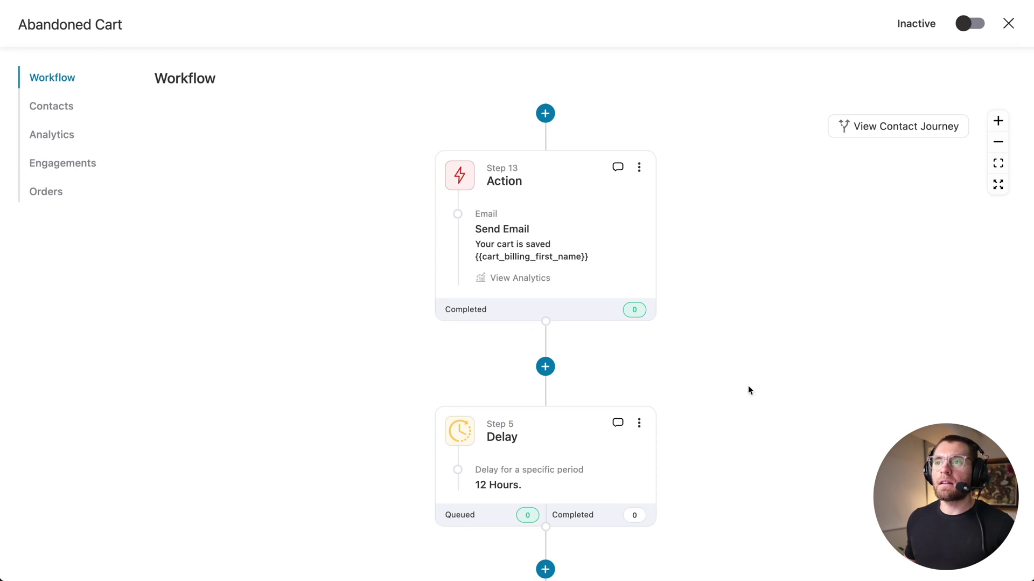
scroll(748, 388, down, 6)
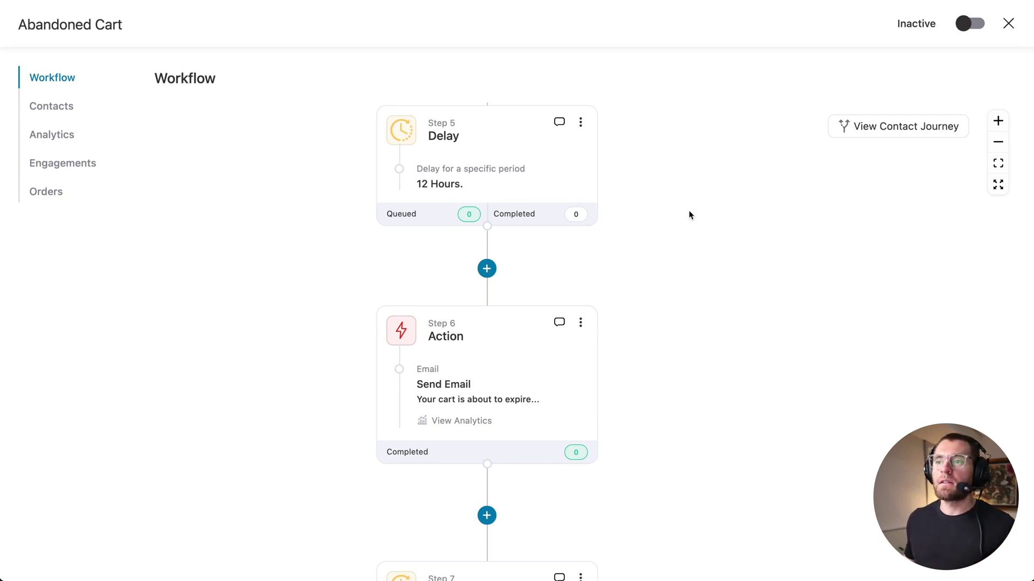
drag(682, 186, 693, 219)
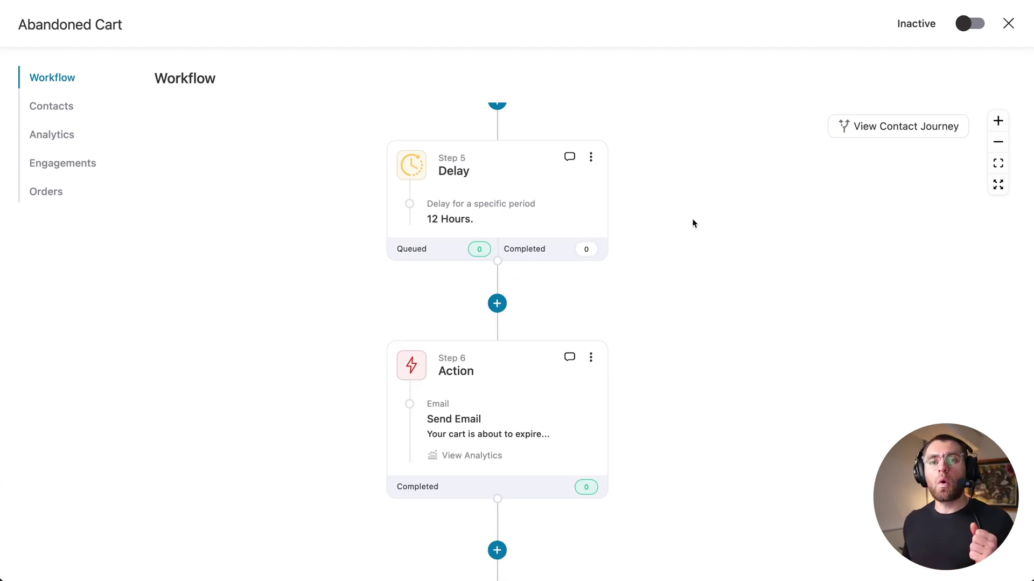